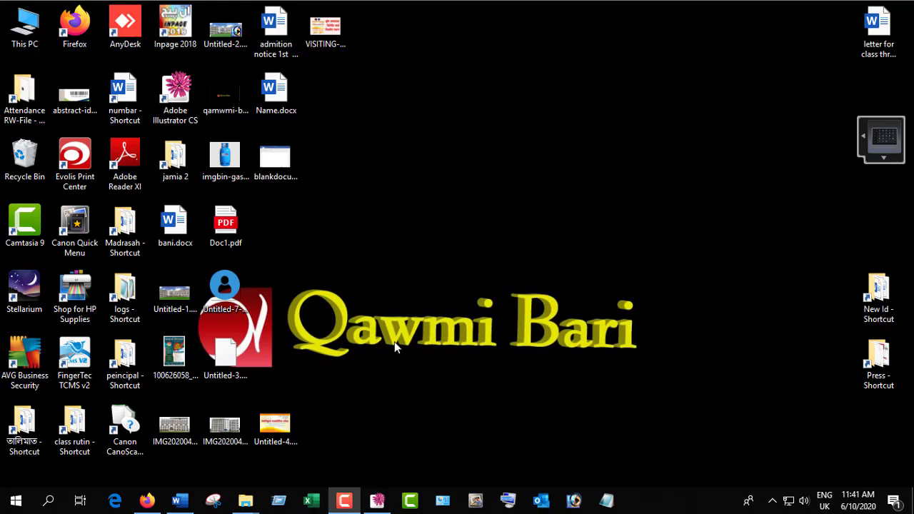
Bring up the compani visiting card 01.ai design and zoom to 66.67% to show both sides.
click(377, 500)
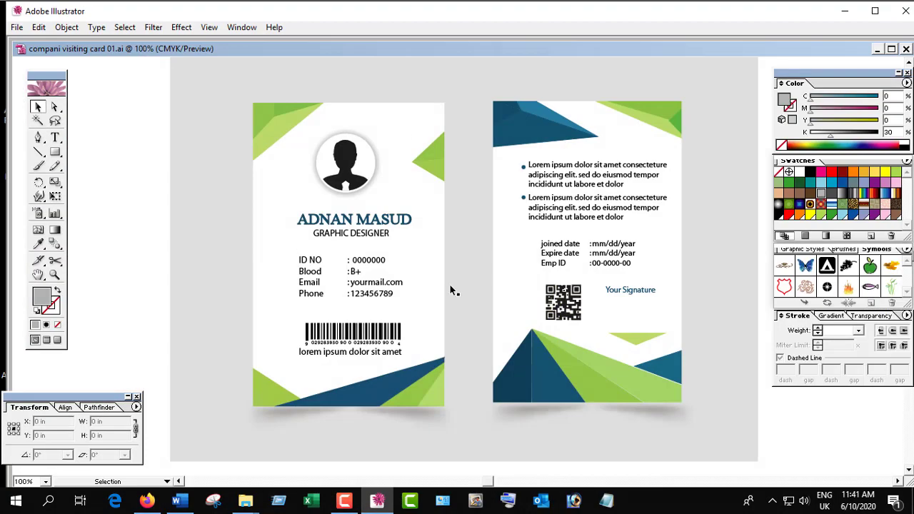
key(ctrl+equal)
key(ctrl+equal)
key(ctrl+minus)
key(ctrl+minus)
key(ctrl+minus)
key(ctrl+equal)
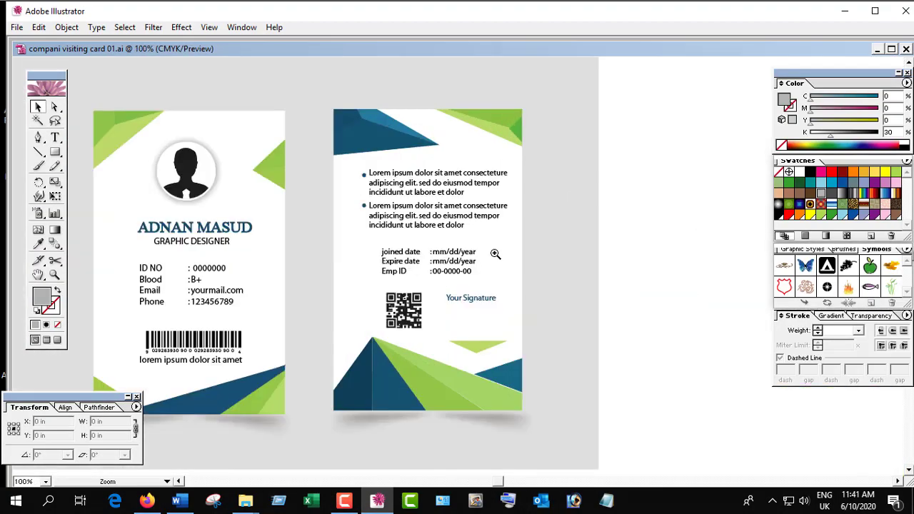
key(ctrl+minus)
key(ctrl+minus)
key(ctrl+equal)
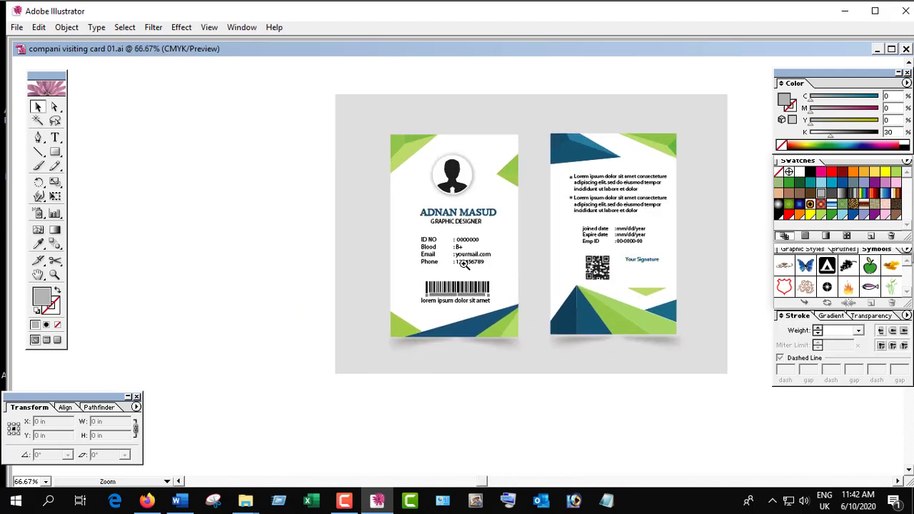
key(ctrl+equal)
key(ctrl+minus)
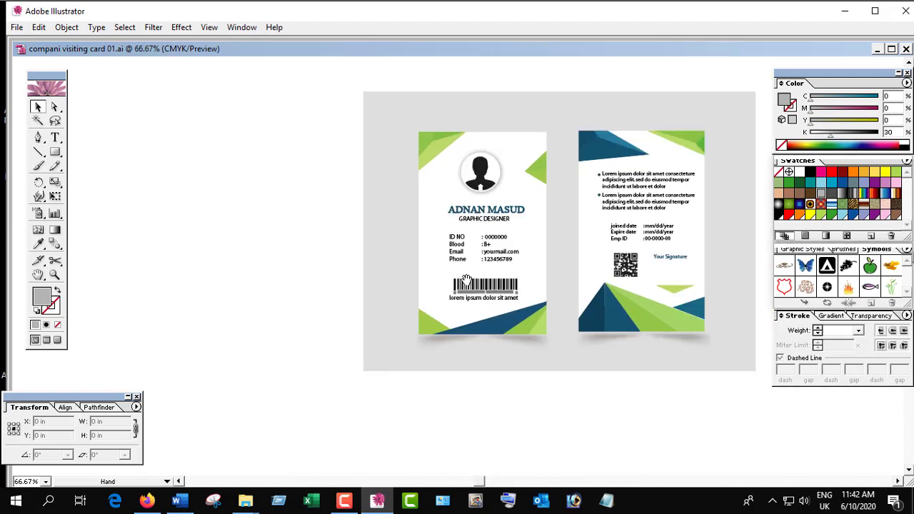
key(ctrl+equal)
key(ctrl+minus)
drag(491, 277, 498, 263)
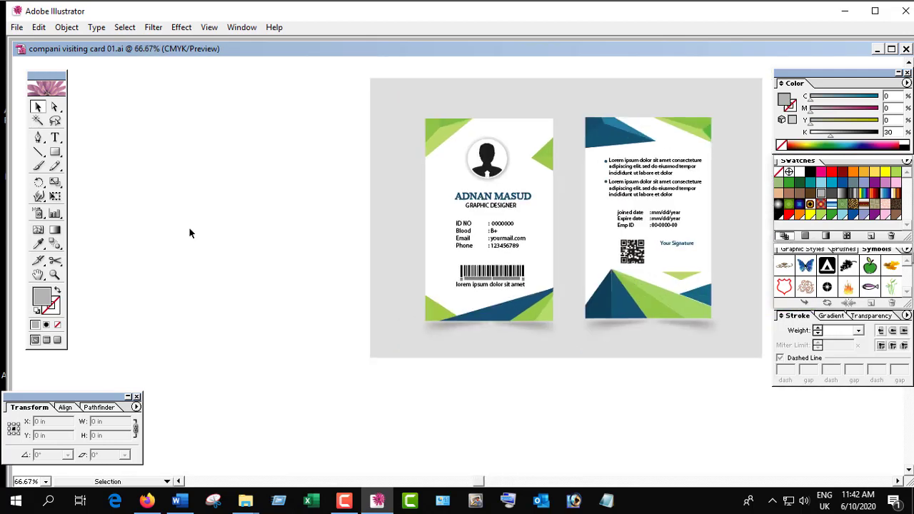
Draw a 3.9588 × 6.3538 in rectangle over the front card and move it left of the cards.
click(60, 153)
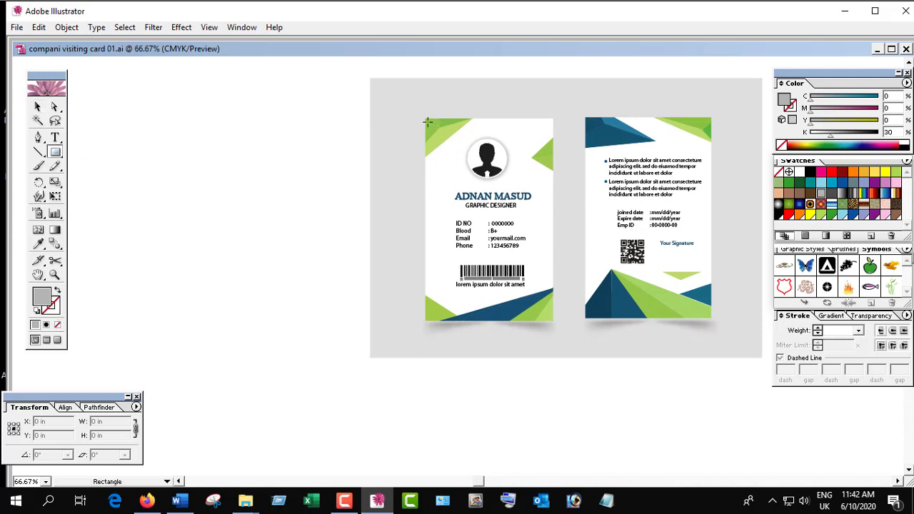
drag(425, 119, 553, 323)
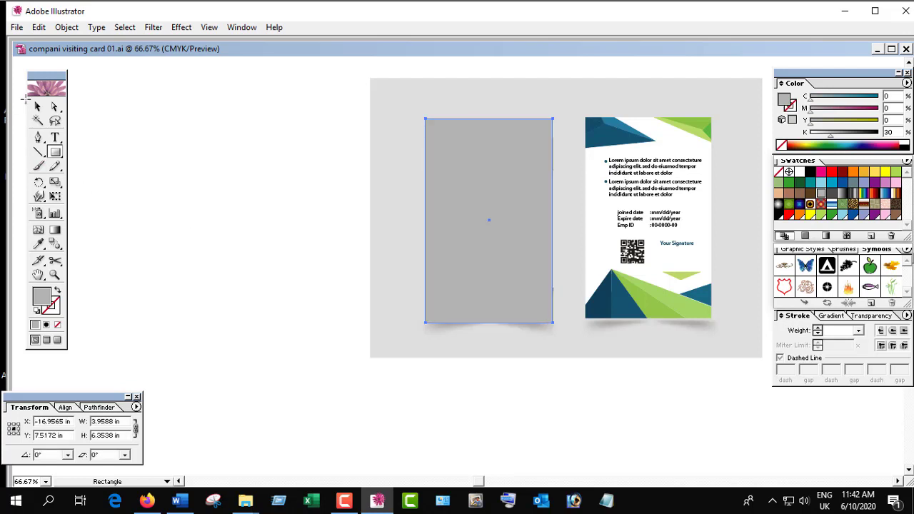
key(v)
drag(466, 226, 250, 234)
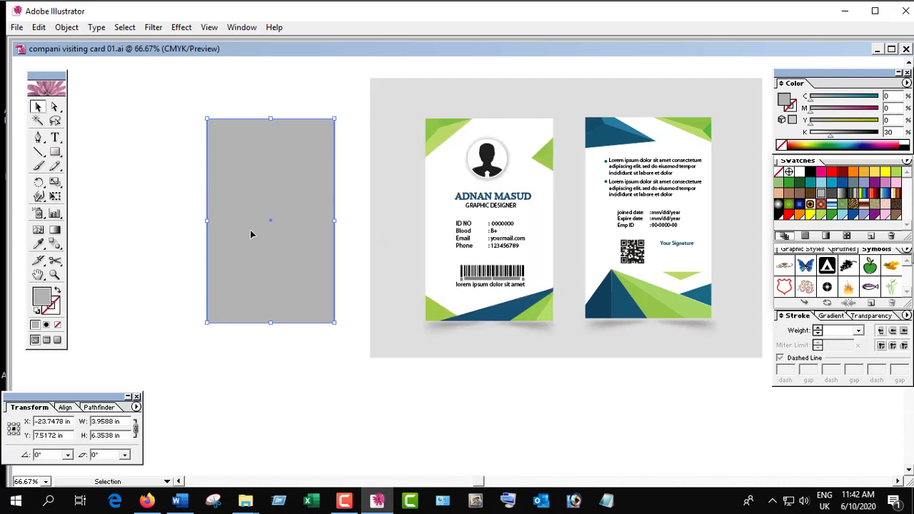
Give the rectangle a black stroke and no fill.
click(50, 307)
click(809, 172)
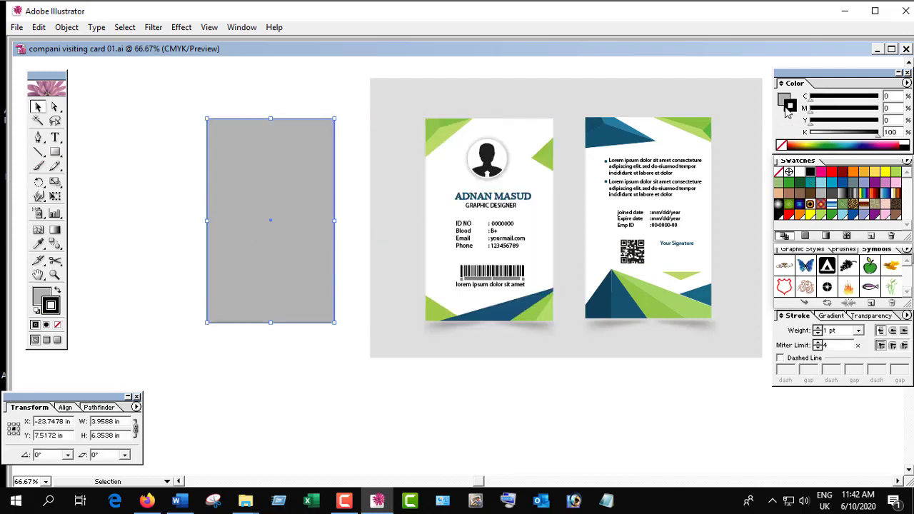
click(781, 145)
click(153, 204)
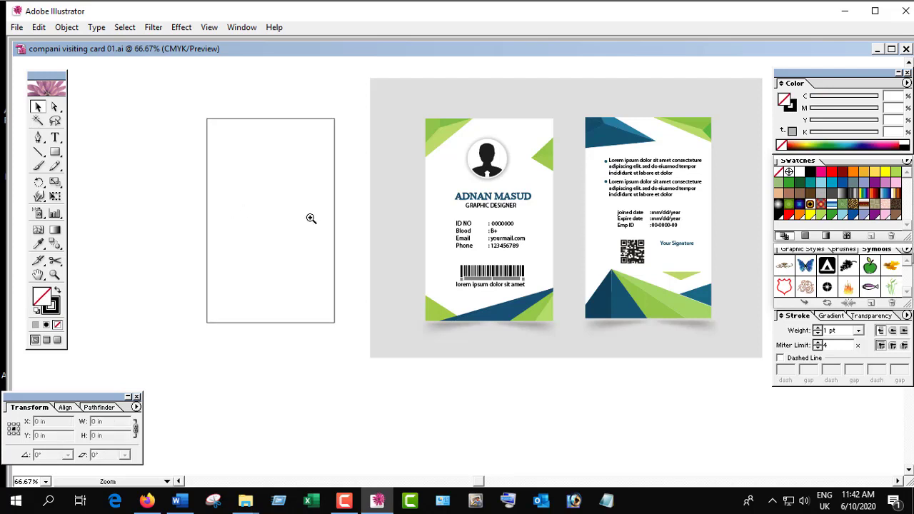
click(38, 138)
Draw two parallel diagonal pen lines across the rectangle's top-left corner.
click(200, 161)
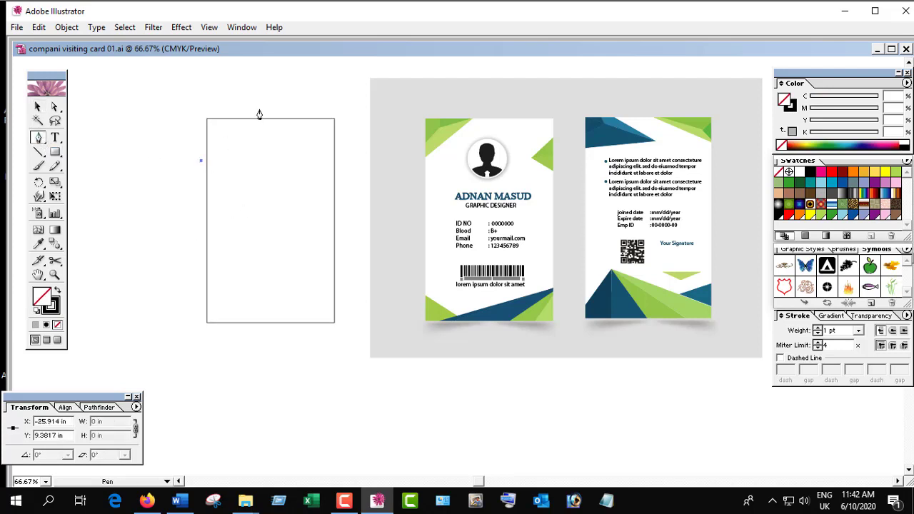
click(257, 111)
ctrl+click(117, 169)
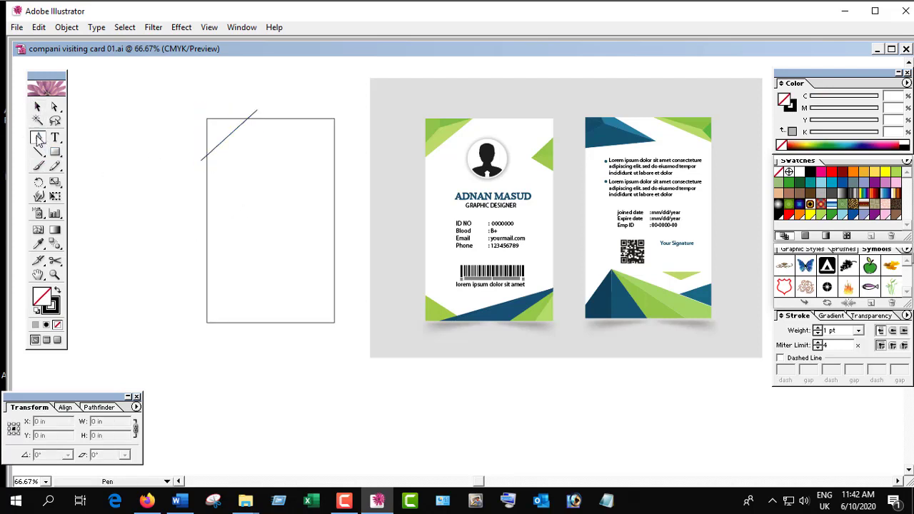
click(202, 148)
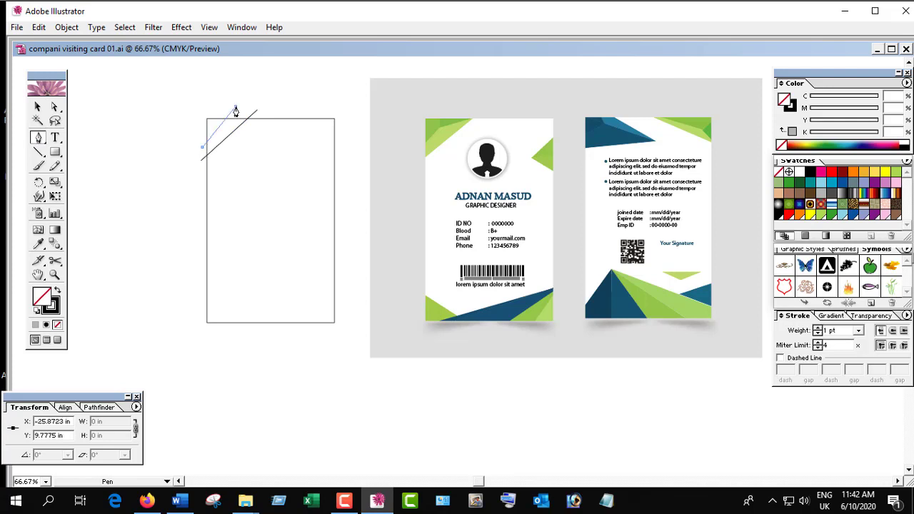
click(236, 107)
click(38, 106)
click(102, 139)
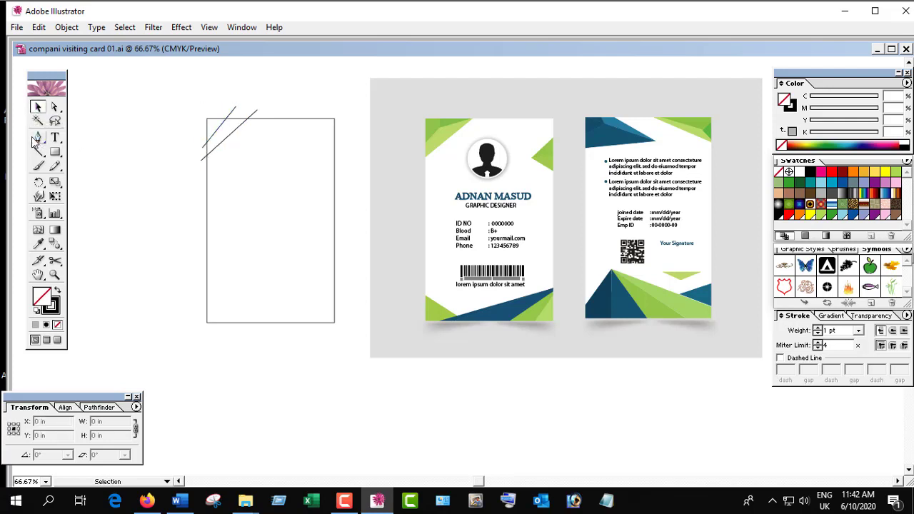
key(p)
Draw a connecting path from above the top edge down between the two corner diagonals.
ctrl+click(249, 133)
drag(544, 285, 373, 189)
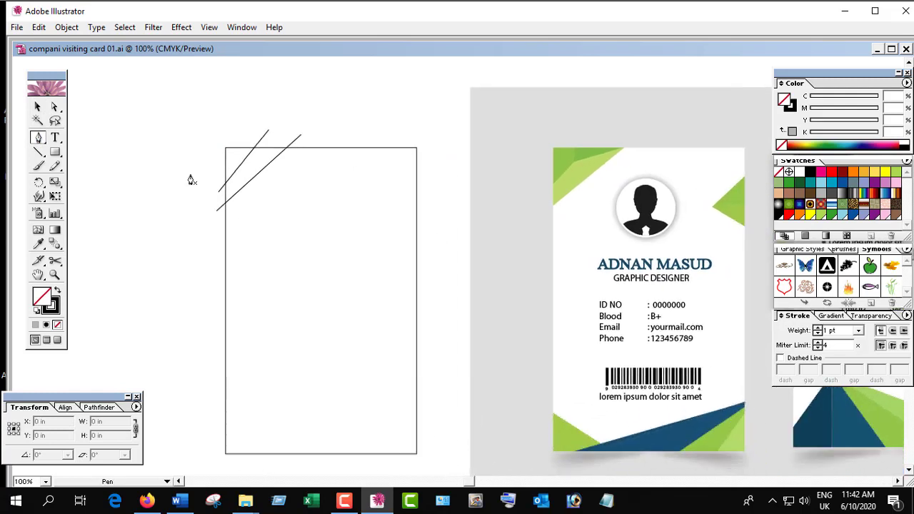
click(243, 133)
click(244, 163)
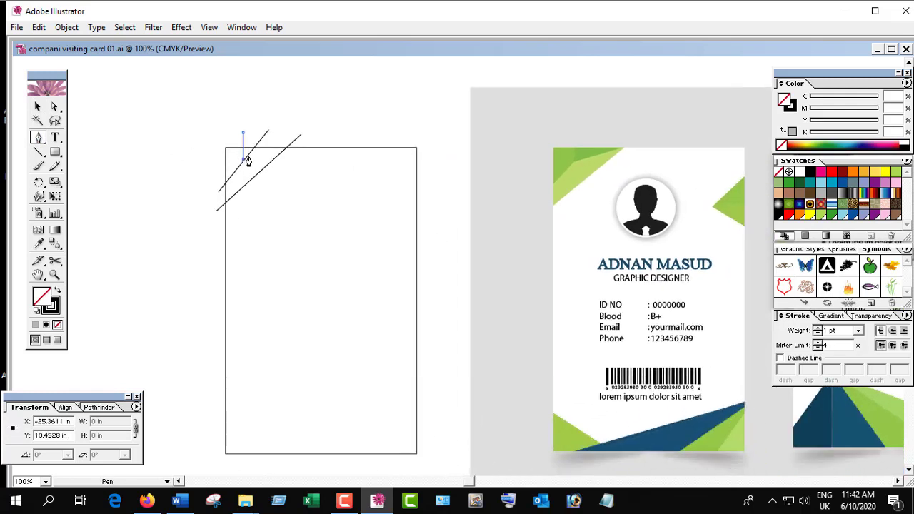
click(284, 141)
key(v)
click(83, 141)
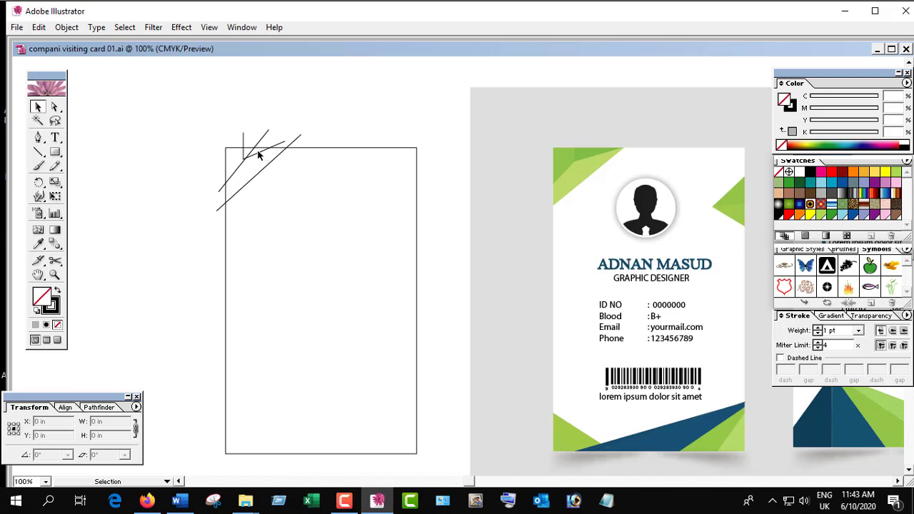
click(362, 119)
Zoom in to inspect the new corner lines, then return the view to 100%.
key(z)
click(286, 176)
click(437, 261)
key(v)
click(483, 229)
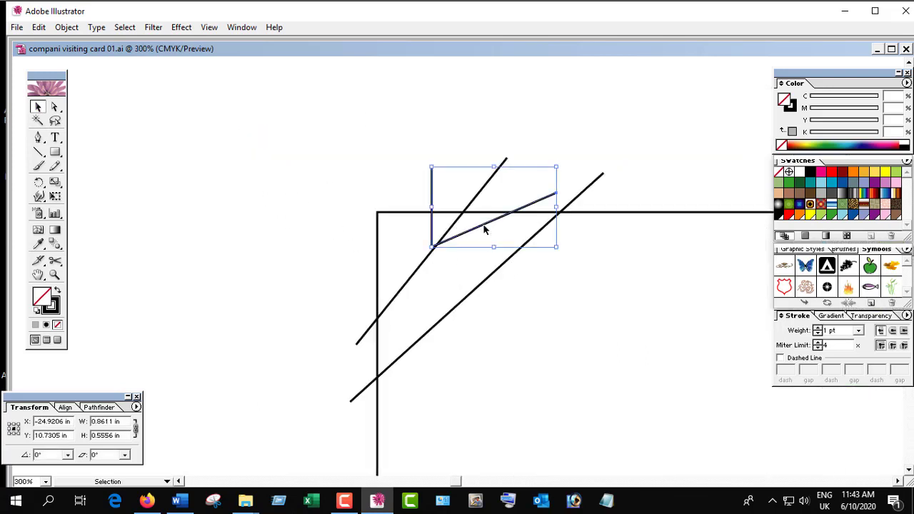
click(575, 320)
key(z)
alt+click(592, 316)
alt+click(592, 316)
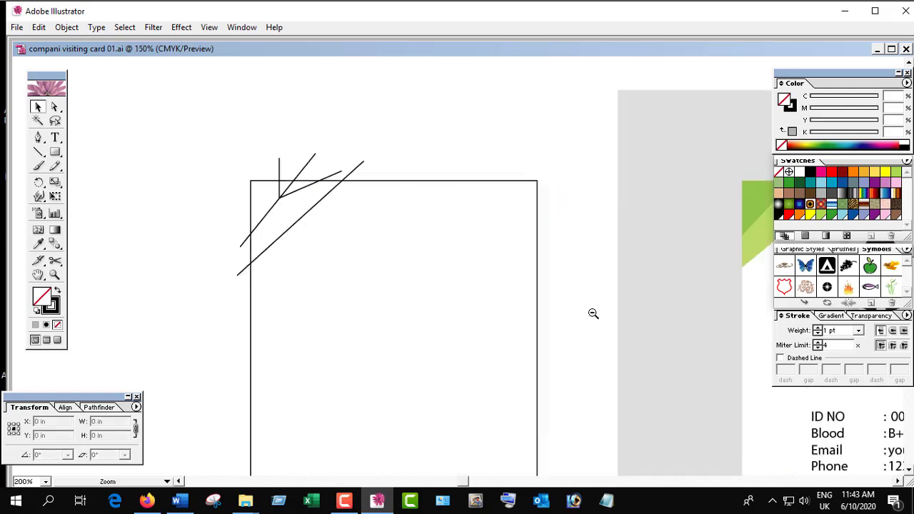
click(532, 289)
key(ctrl+1)
Draw a chevron at the rectangle's right edge plus a horizontal line from its inner point.
key(p)
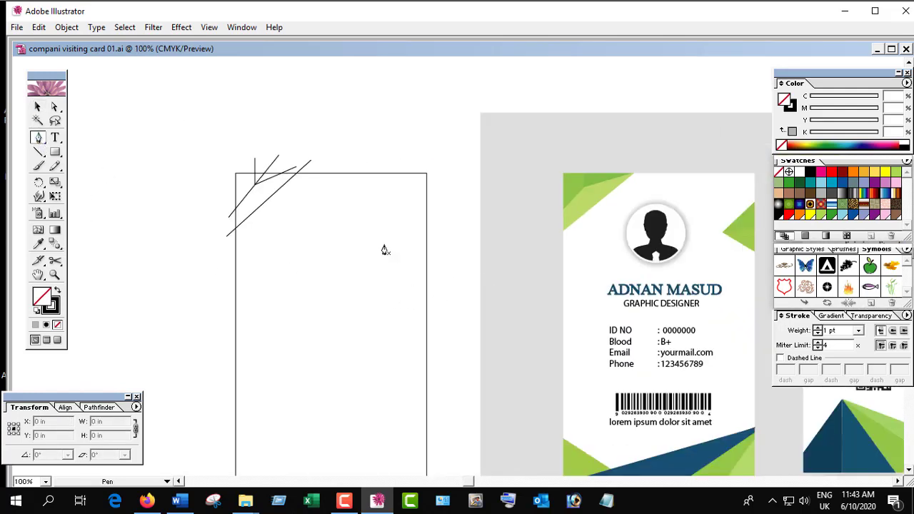
click(430, 218)
click(384, 249)
click(449, 295)
click(37, 105)
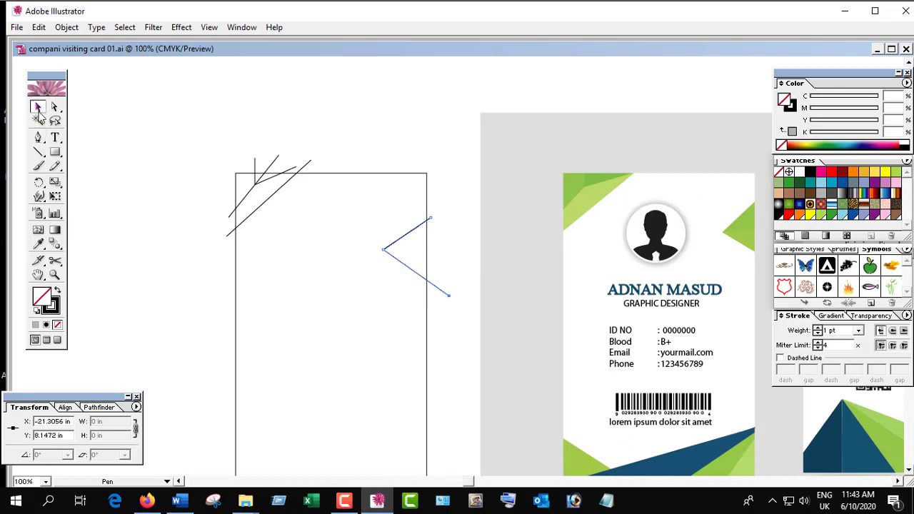
click(37, 137)
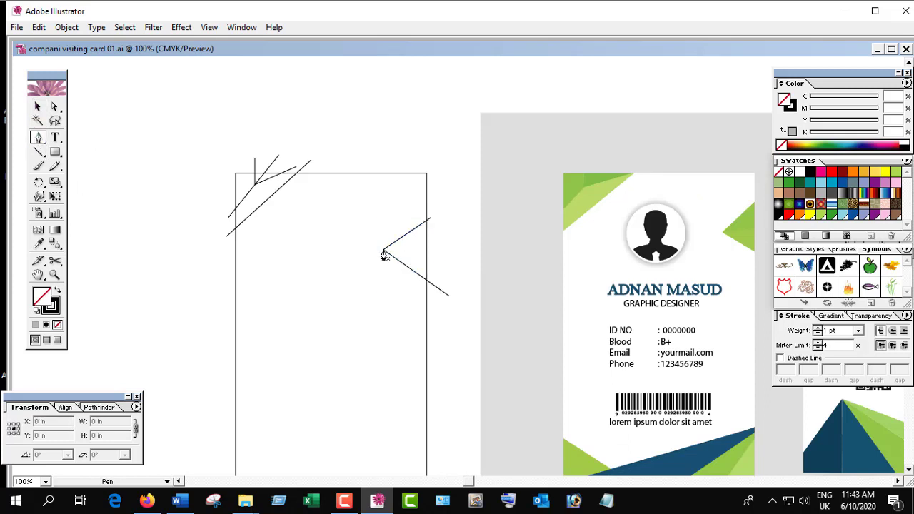
click(383, 250)
click(445, 251)
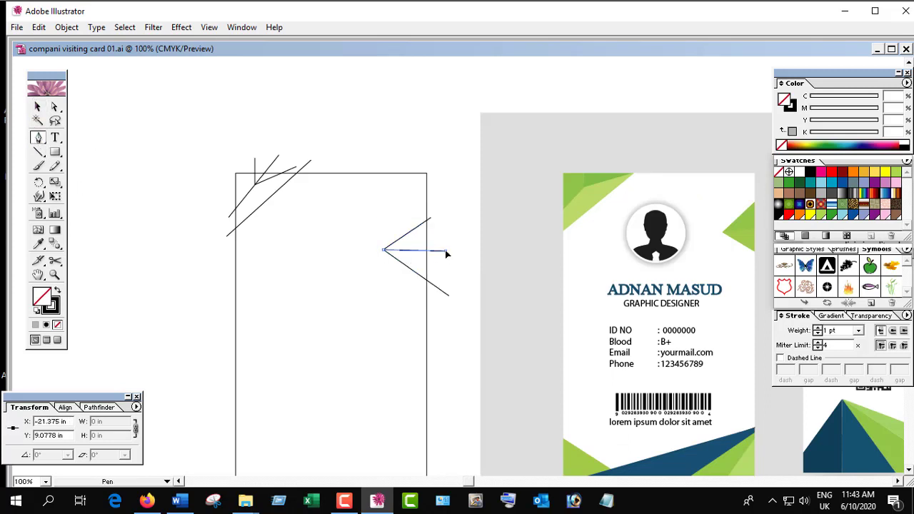
key(v)
click(457, 215)
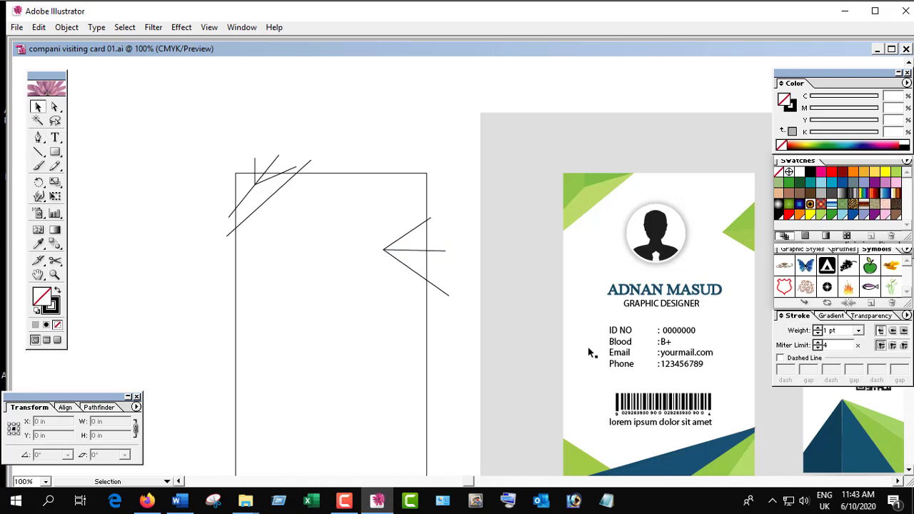
Draw two diagonal pen lines across the card's bottom-left corner.
scroll(377, 378, down, 5)
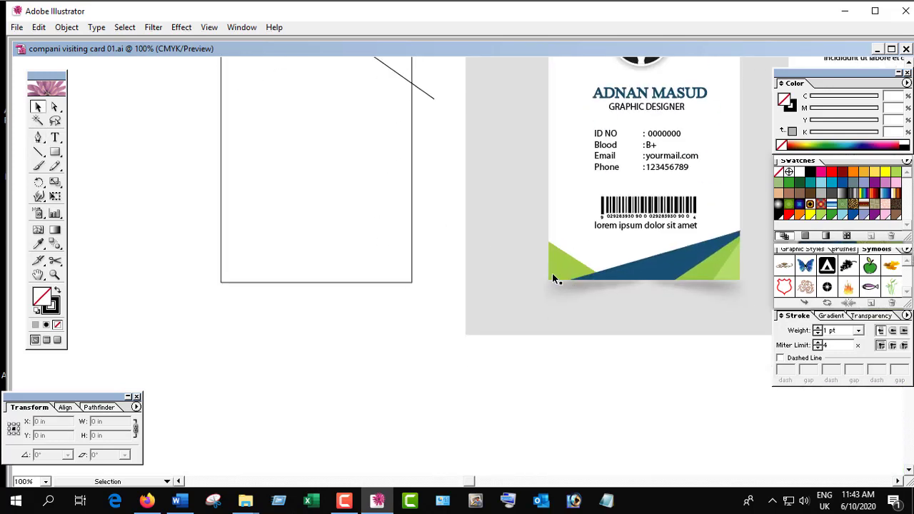
click(39, 138)
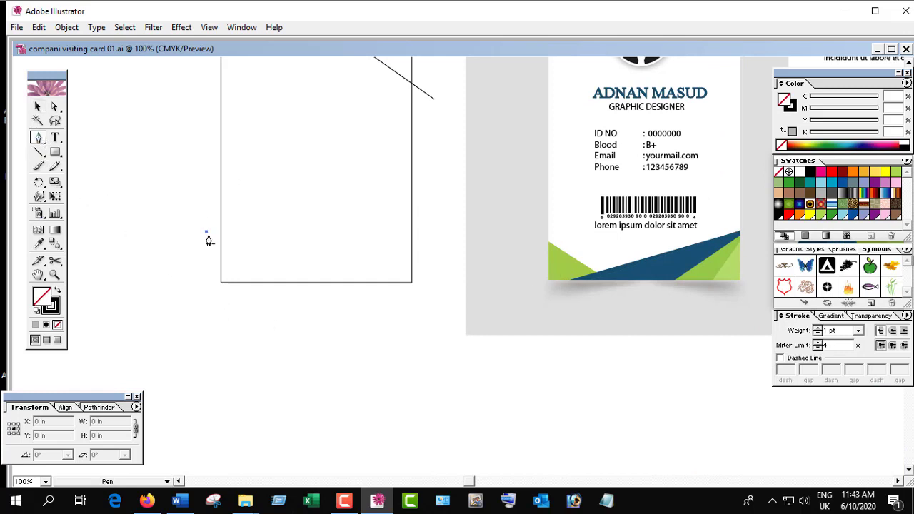
click(206, 231)
click(289, 303)
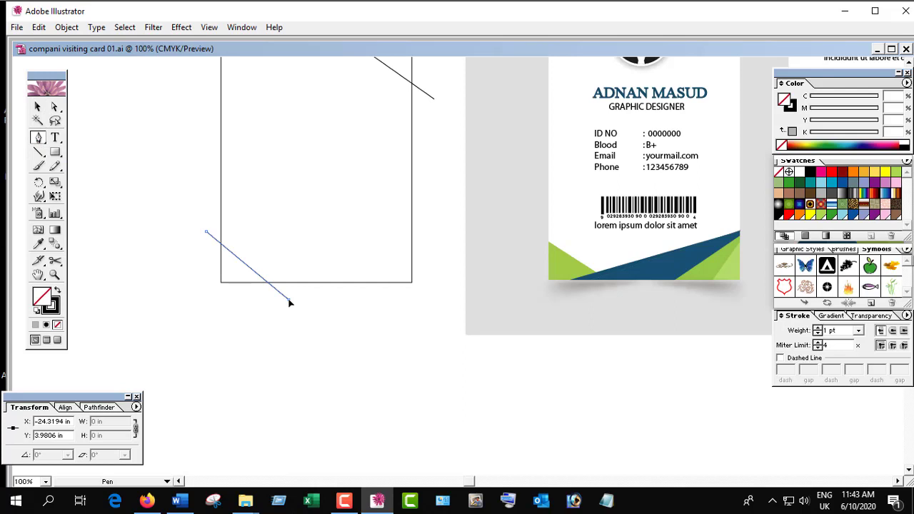
key(v)
click(90, 179)
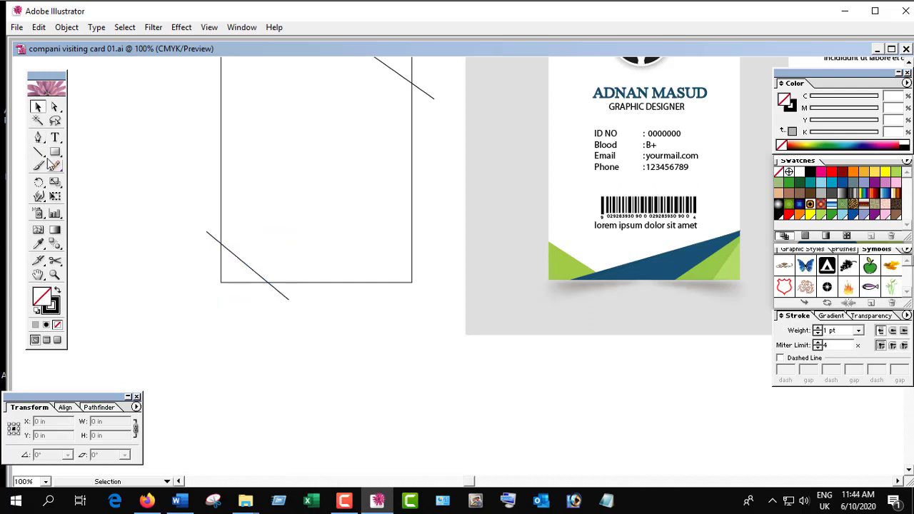
click(39, 138)
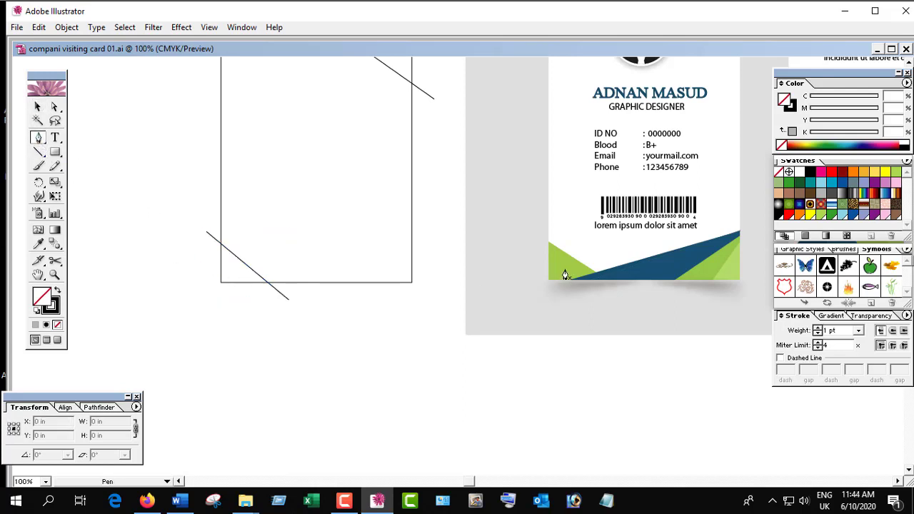
click(216, 254)
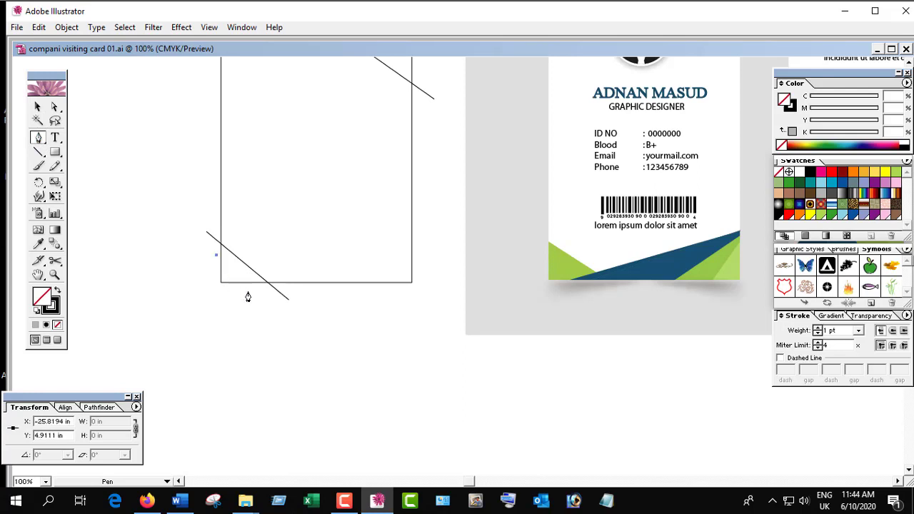
click(249, 289)
click(38, 106)
click(324, 312)
Draw two diagonal lines from the right edge across the bottom-right corner.
key(r)
key(p)
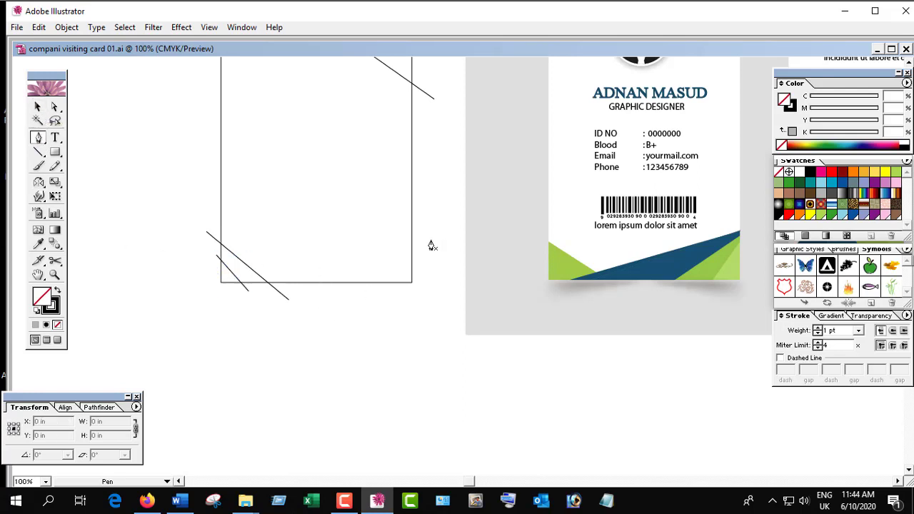
click(416, 248)
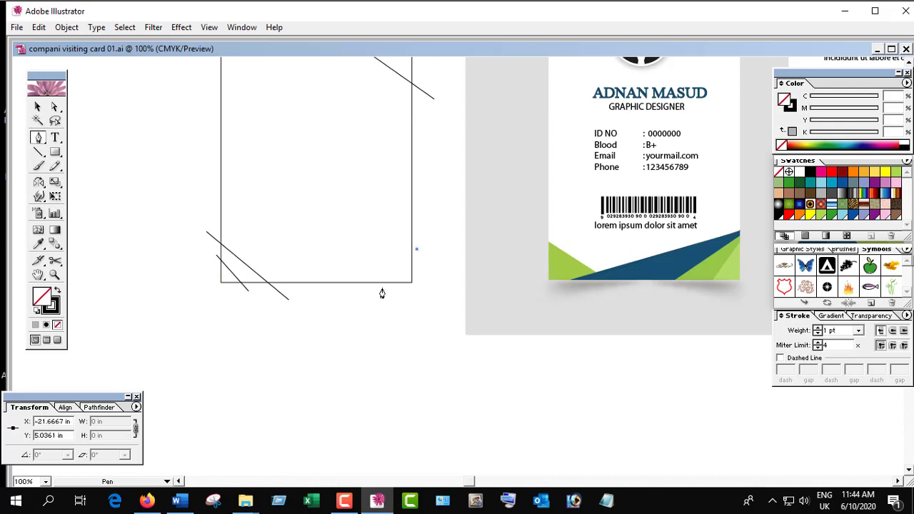
click(381, 289)
key(v)
click(439, 214)
key(p)
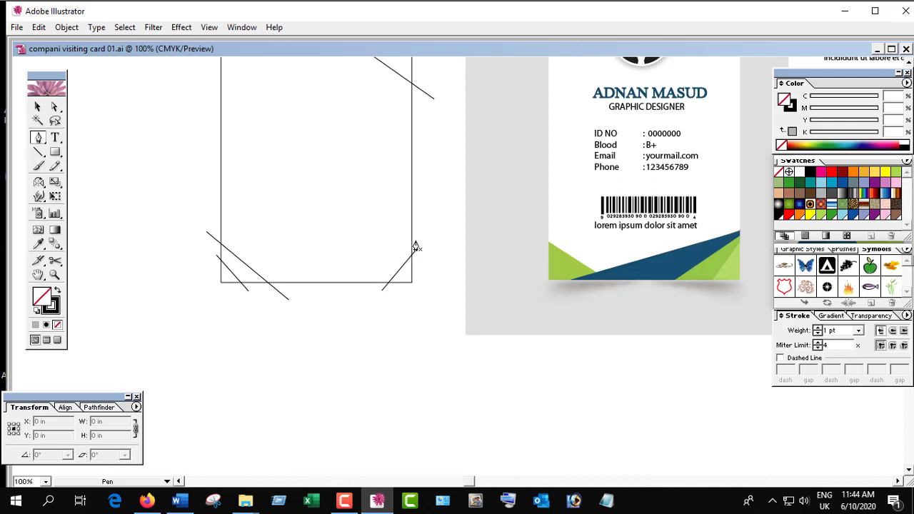
click(417, 240)
click(344, 290)
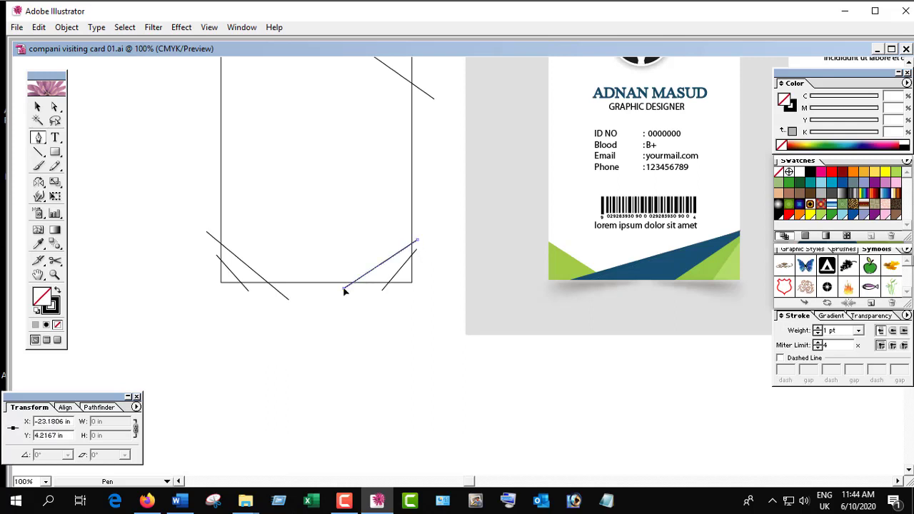
ctrl+click(443, 213)
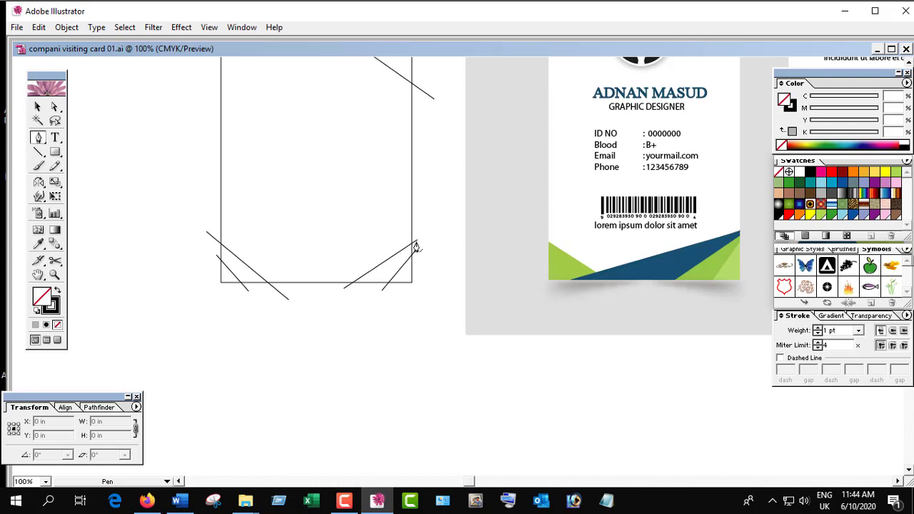
Draw two long slanted lines from the right edge to near the bottom-left, redrawing a misplaced one.
click(416, 233)
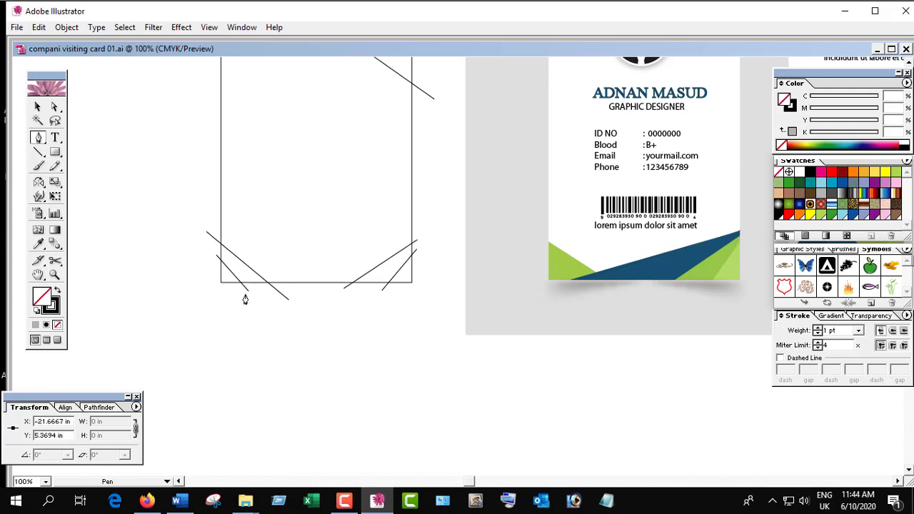
click(245, 294)
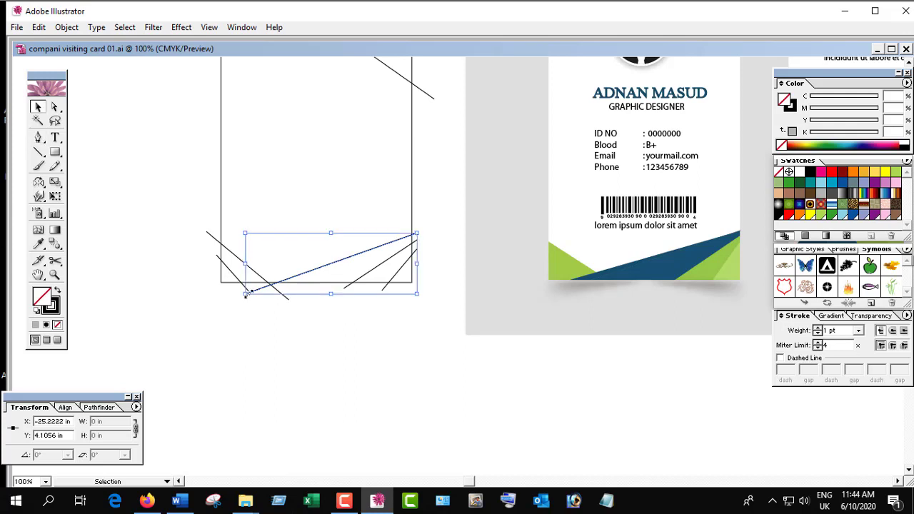
ctrl+click(452, 246)
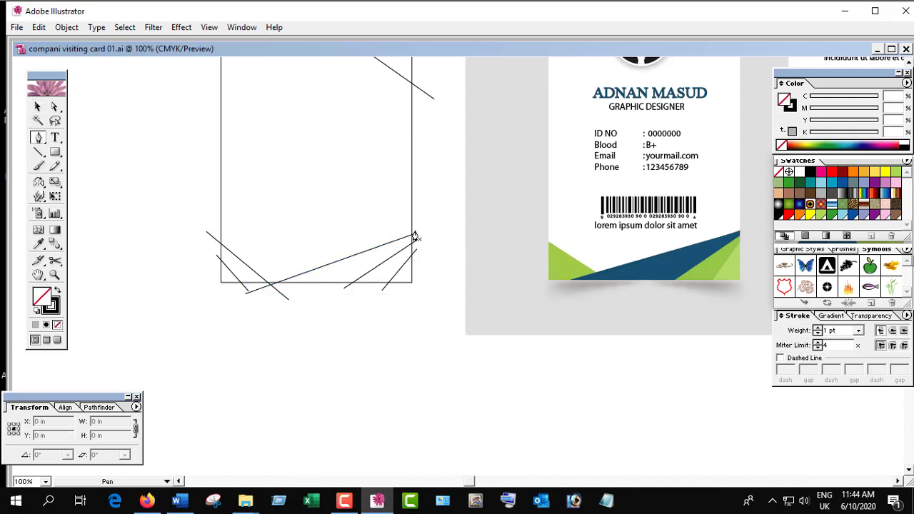
click(415, 236)
click(234, 292)
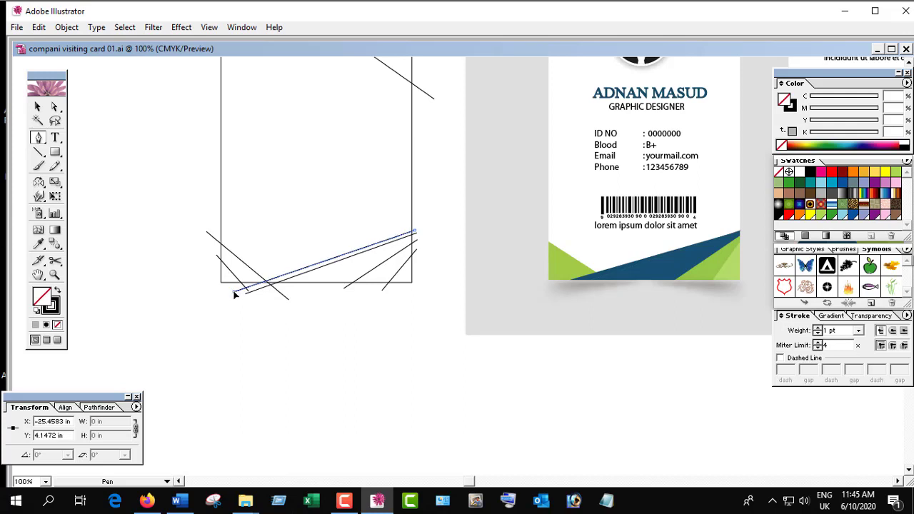
key(ctrl+z)
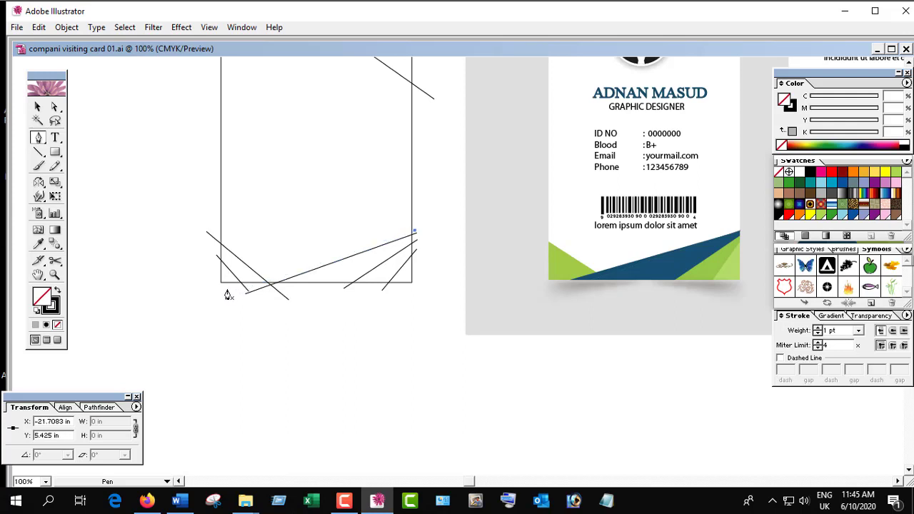
key(ctrl+z)
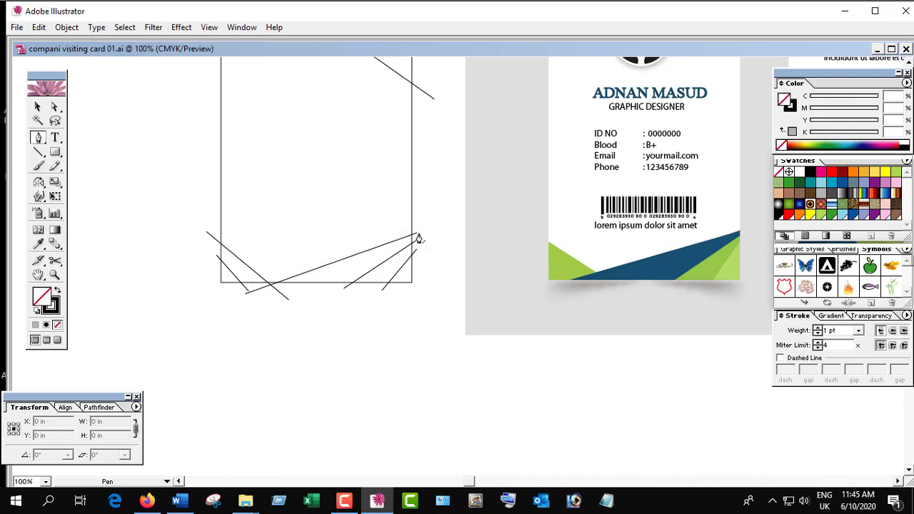
click(418, 233)
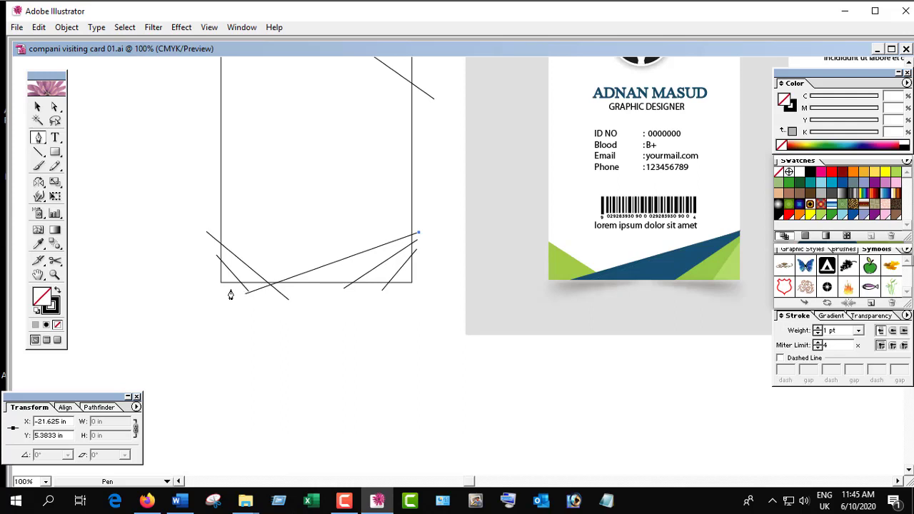
click(232, 289)
key(v)
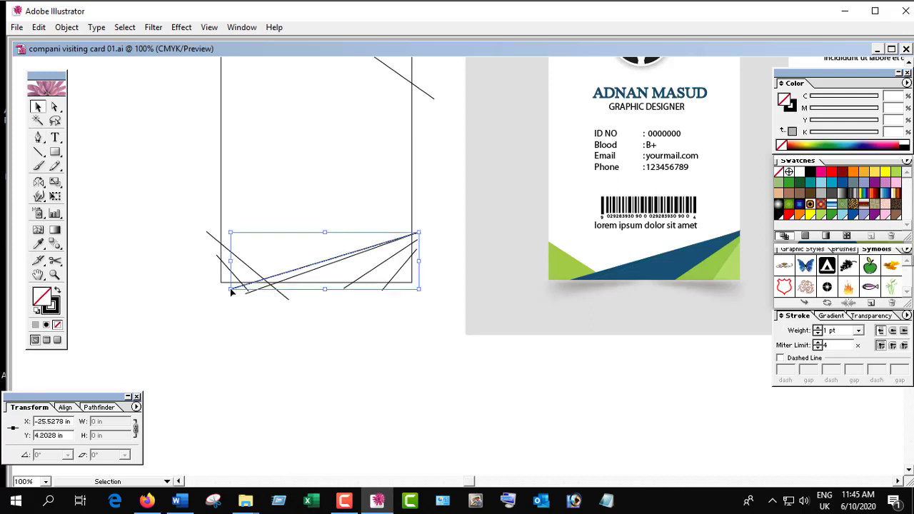
click(256, 222)
mouse_move(328, 233)
mouse_down()
mouse_move(459, 241)
mouse_move(449, 271)
mouse_move(392, 282)
mouse_up()
Marquee-select the rectangle with all sketch lines and apply Pathfinder Divide, retrying after a warning.
ctrl+alt+click(431, 255)
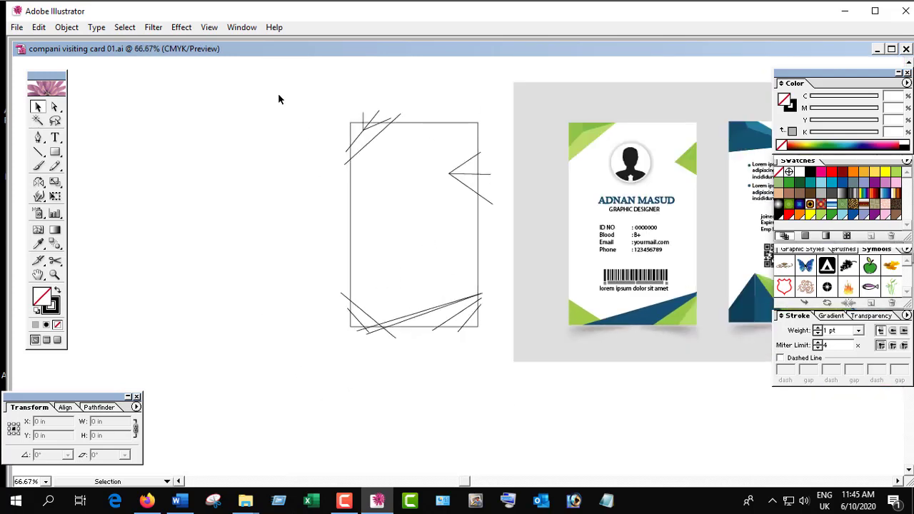
drag(278, 88, 494, 370)
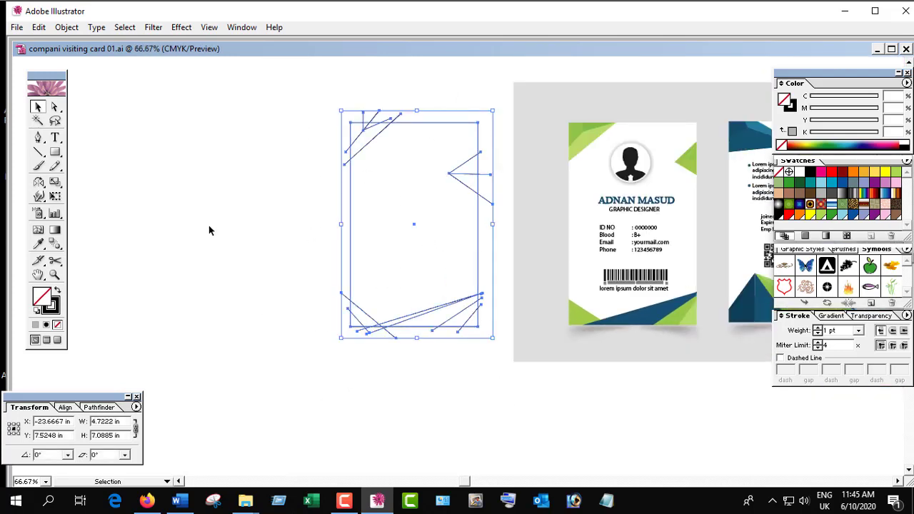
click(99, 407)
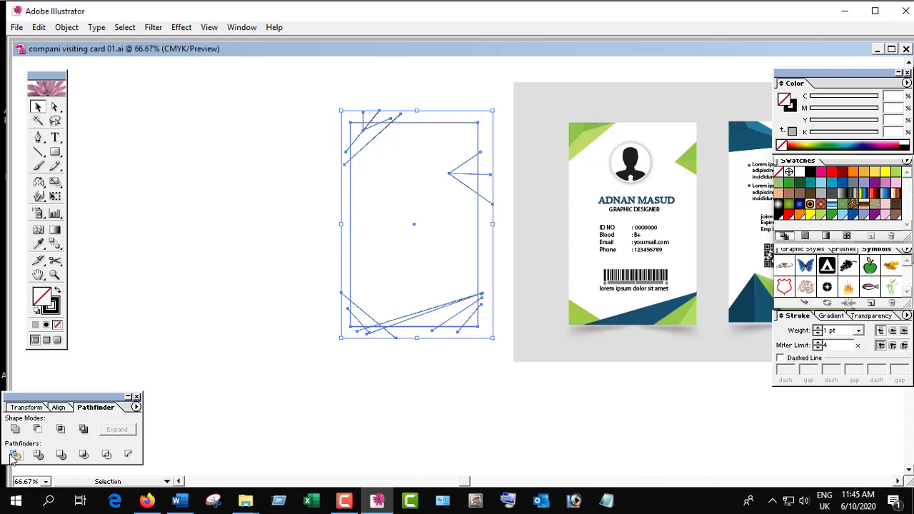
click(242, 27)
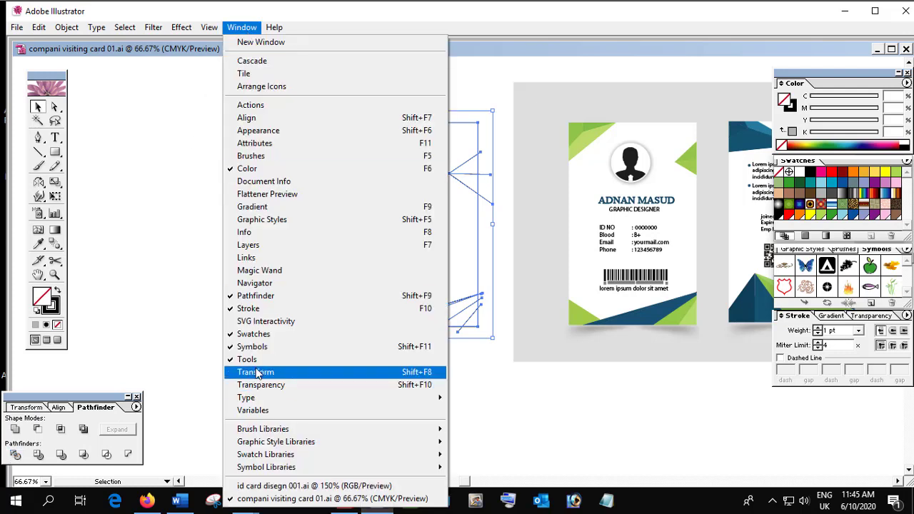
click(146, 353)
click(15, 456)
key(Return)
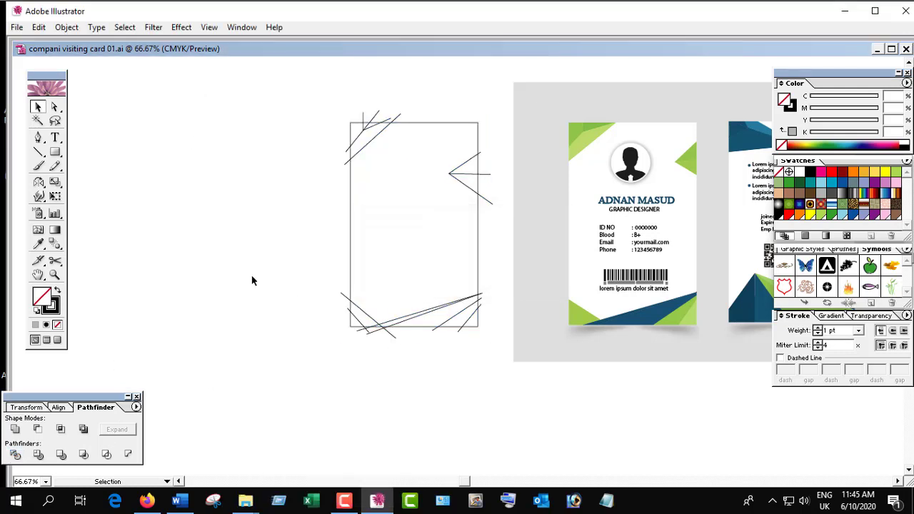
drag(279, 101, 493, 377)
click(15, 456)
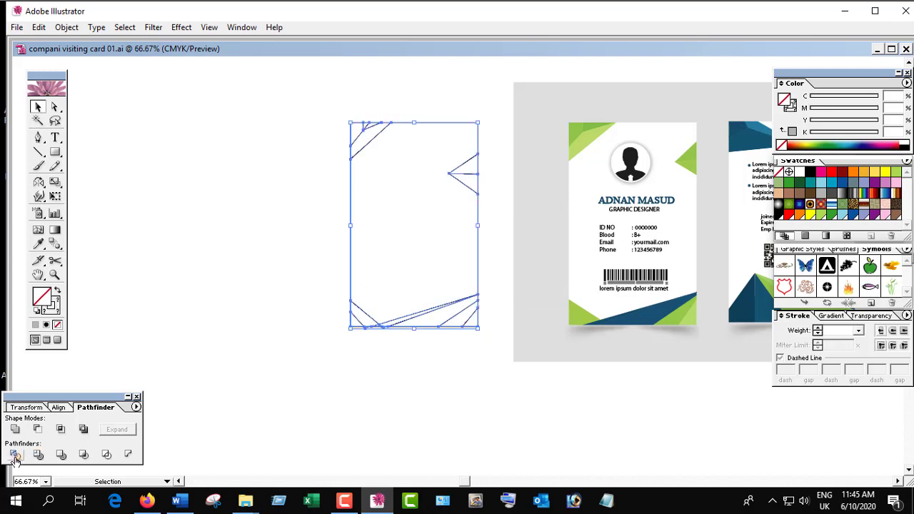
Eyedrop the reference card's light green into the small bottom-right corner triangle.
click(398, 359)
key(z)
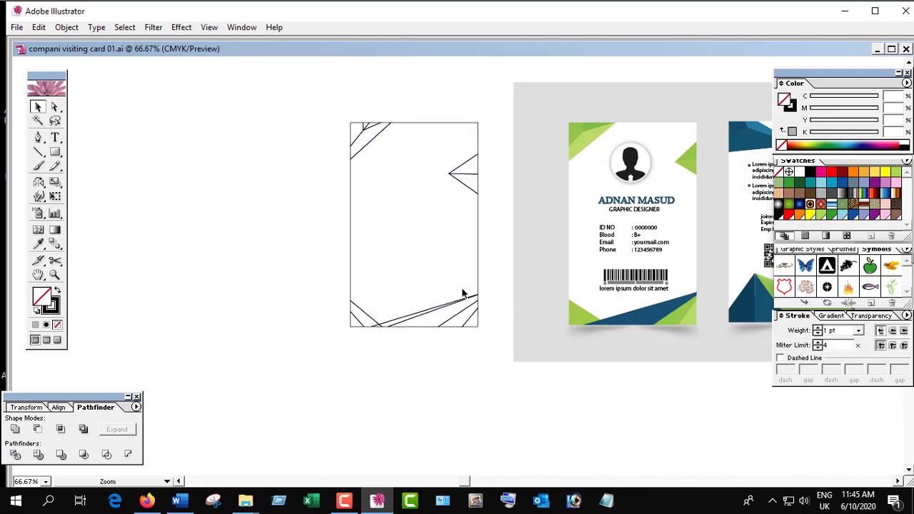
double_click(462, 290)
key(ctrl+minus)
key(ctrl+minus)
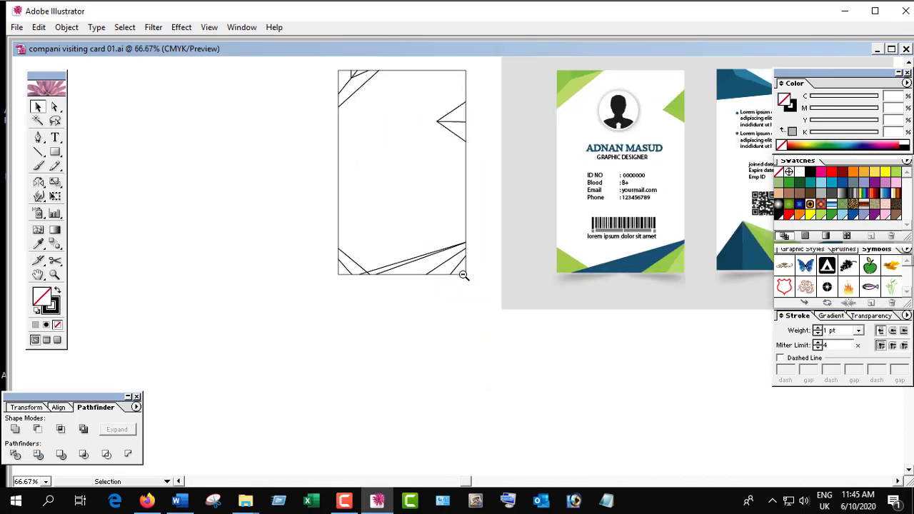
key(ctrl+plus)
drag(464, 267, 386, 263)
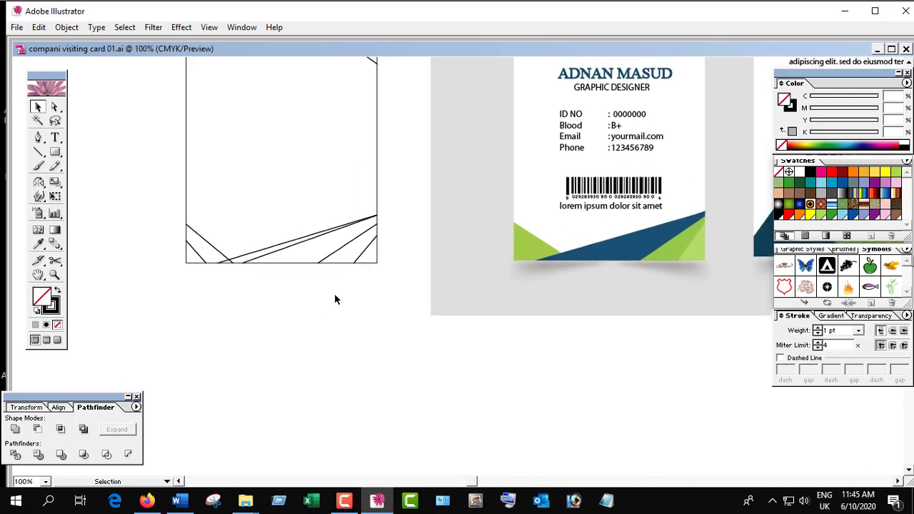
key(a)
click(368, 260)
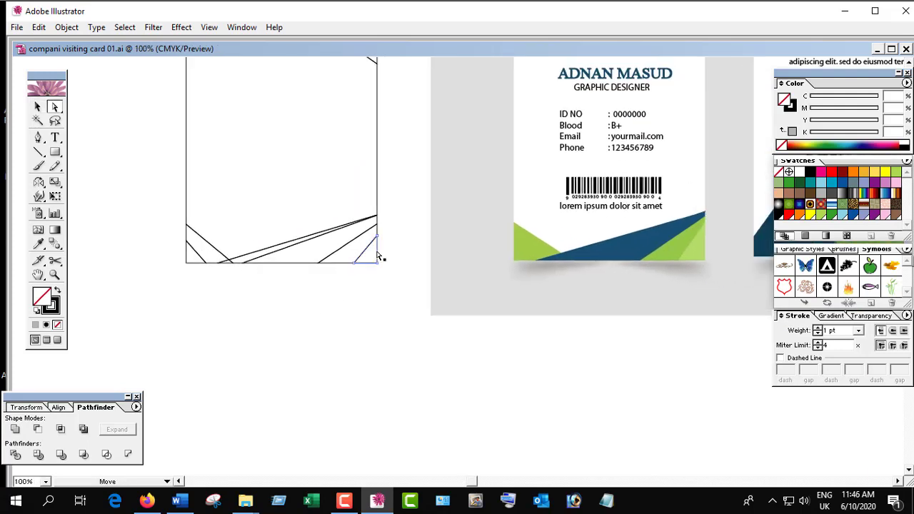
click(39, 244)
click(701, 249)
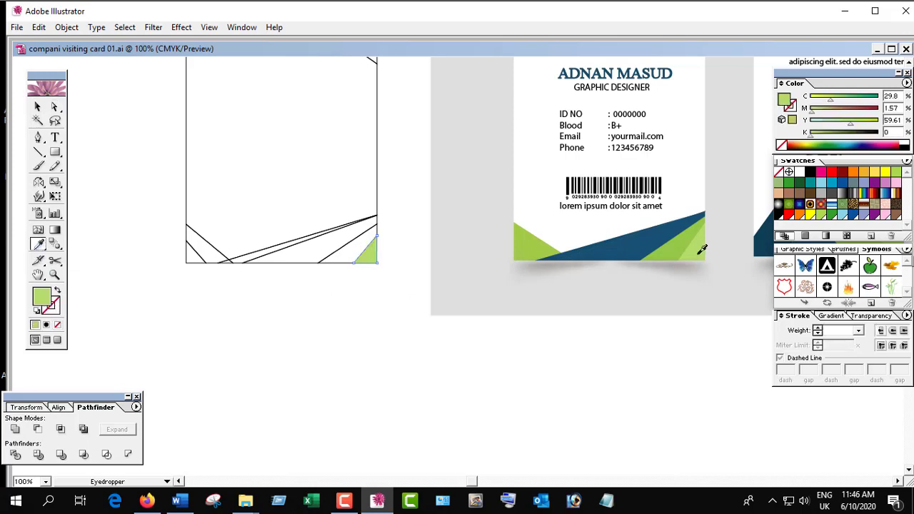
Fill the next corner piece with the reference card's green.
key(a)
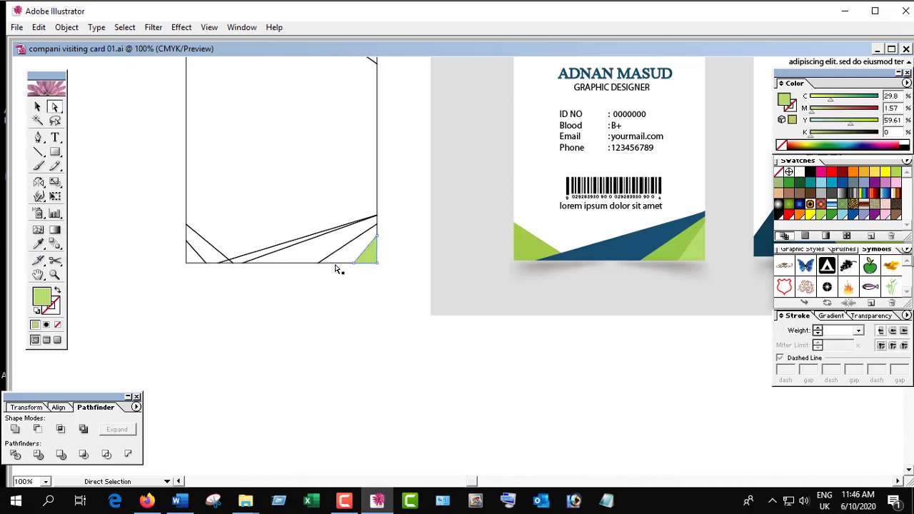
click(314, 262)
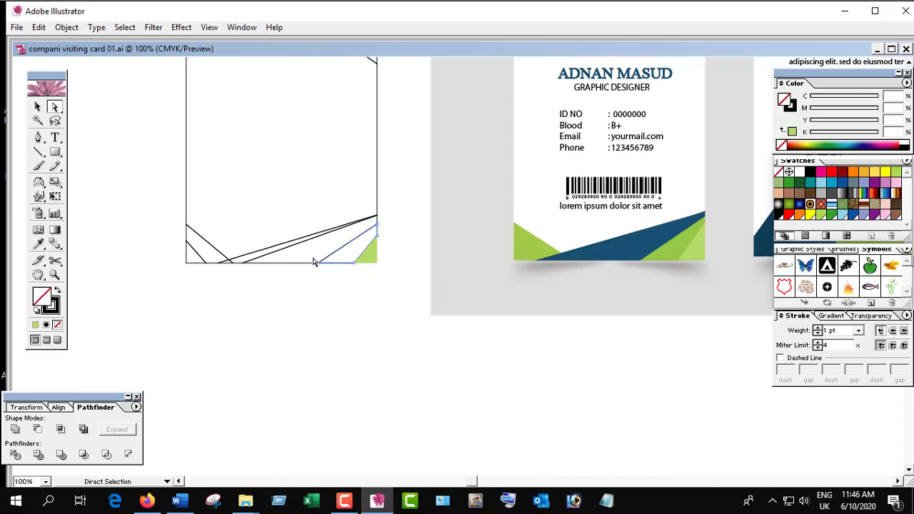
click(38, 244)
click(674, 248)
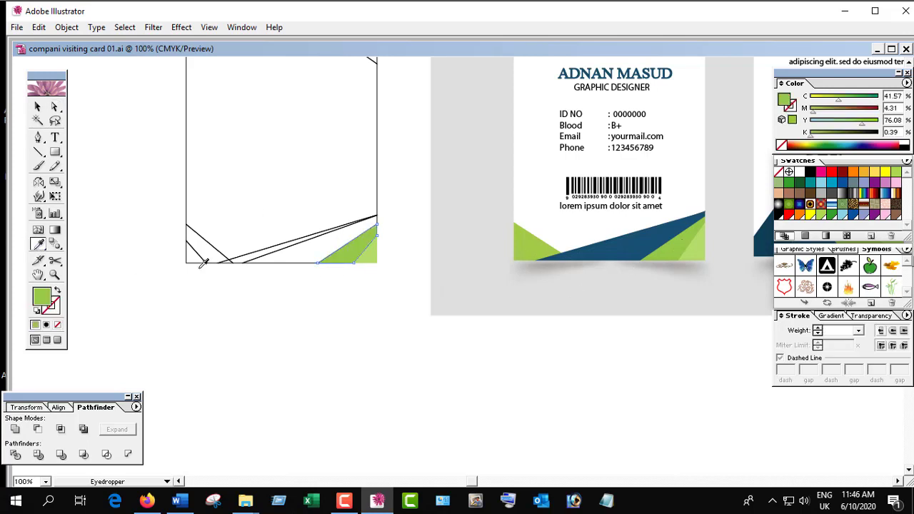
Fill the bottom-edge strip and the long bottom band with the reference's dark blue.
key(a)
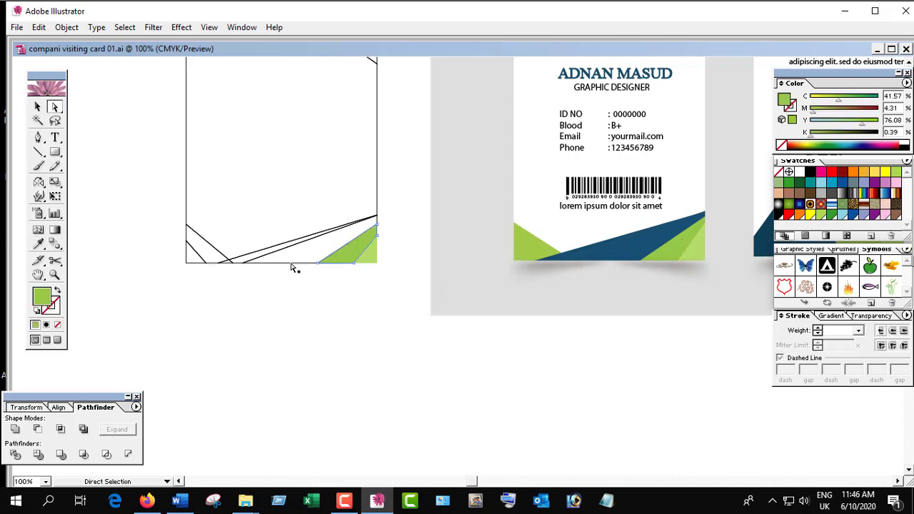
click(292, 264)
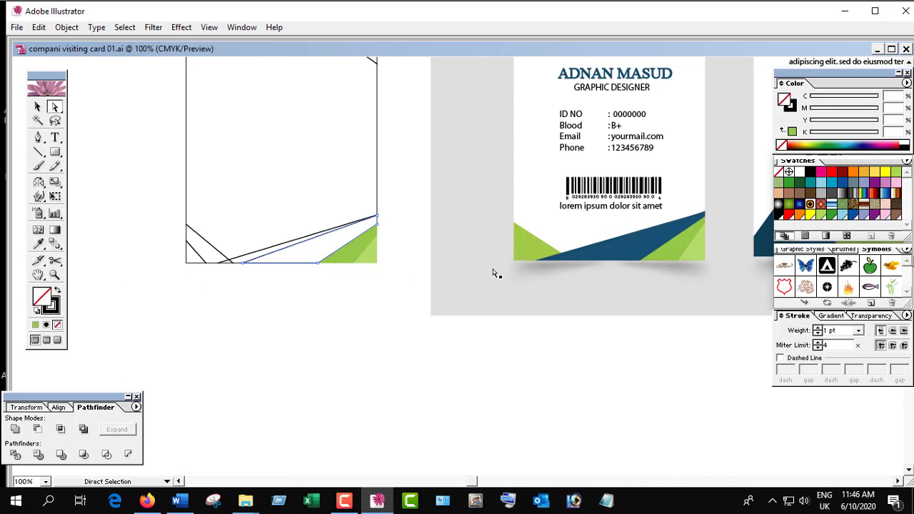
key(i)
click(652, 243)
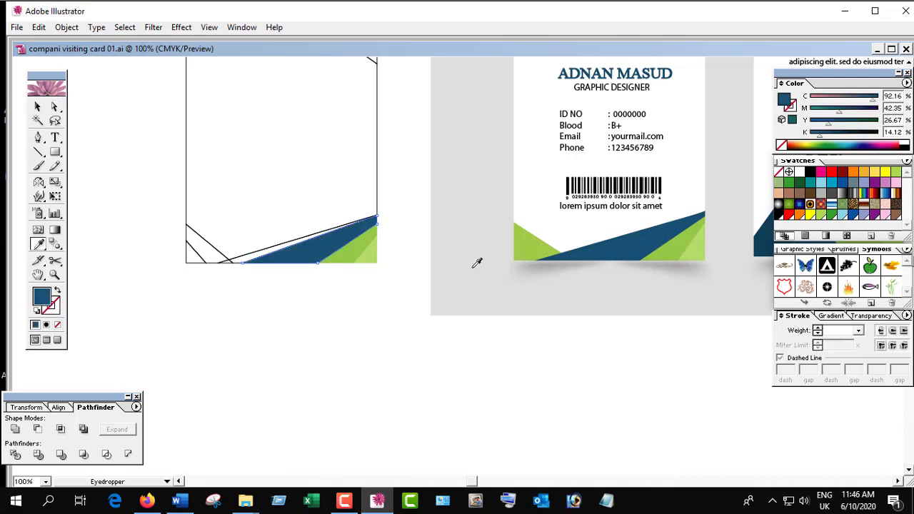
key(a)
click(263, 251)
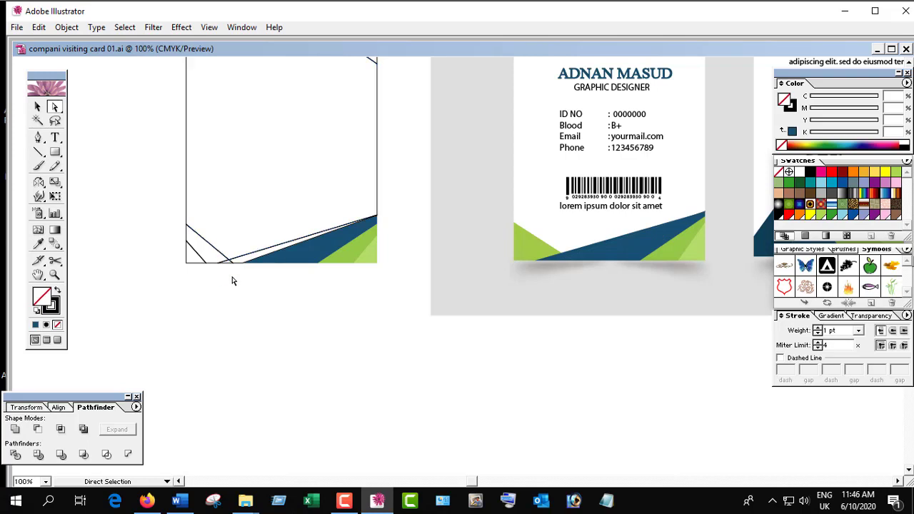
click(238, 268)
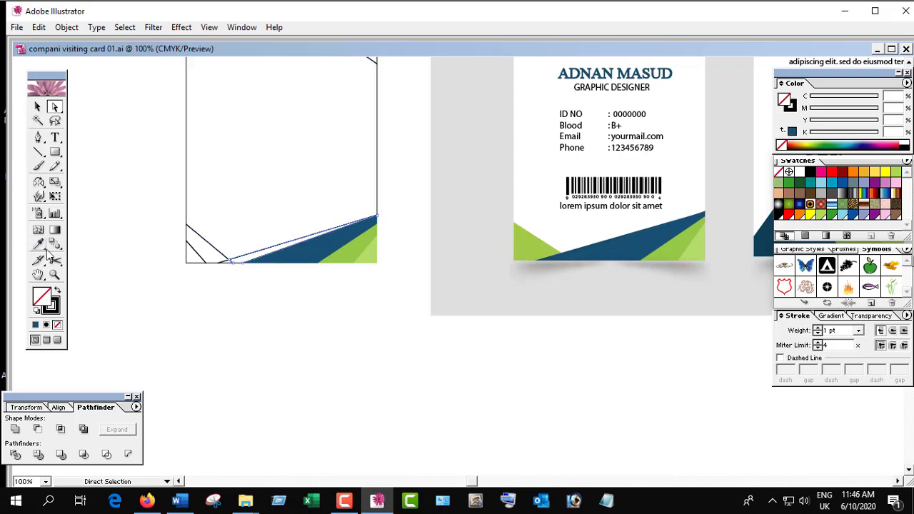
key(i)
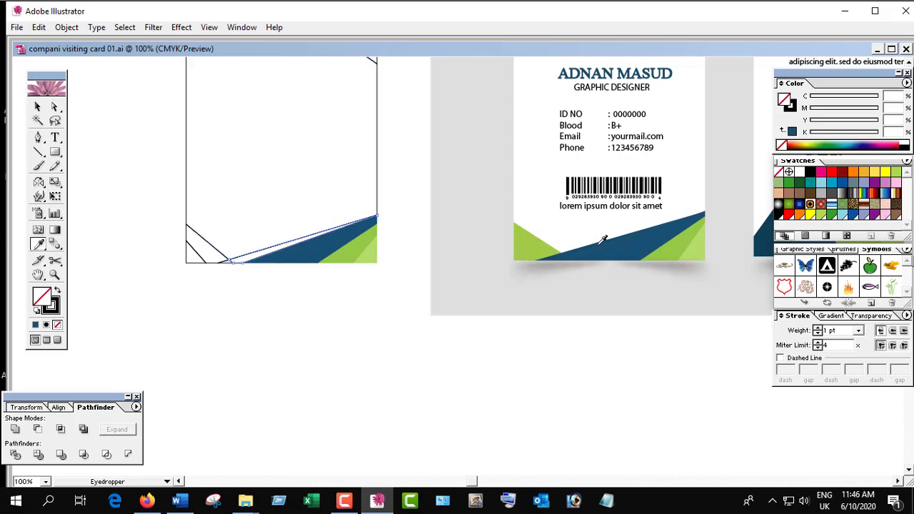
click(602, 240)
Fill the small triangle at the bottom band's left end with the band's blue.
key(v)
ctrl+click(299, 273)
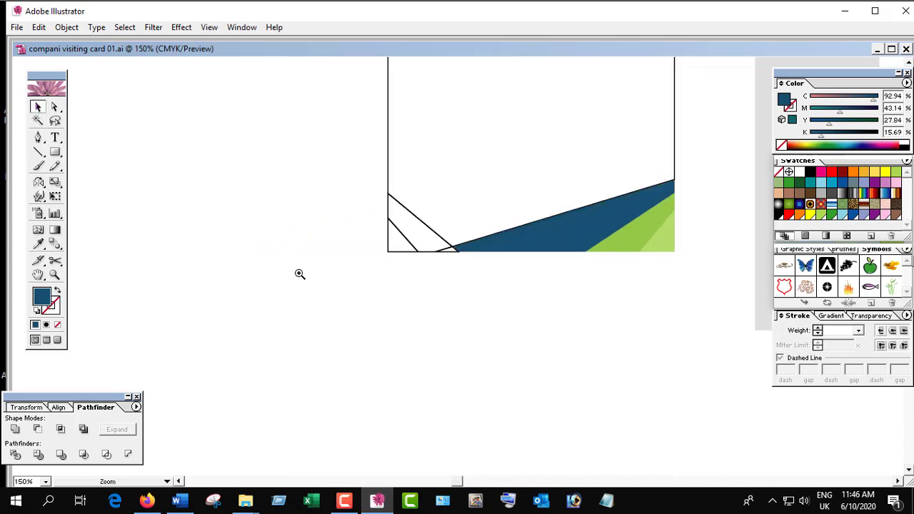
click(562, 258)
click(563, 258)
key(a)
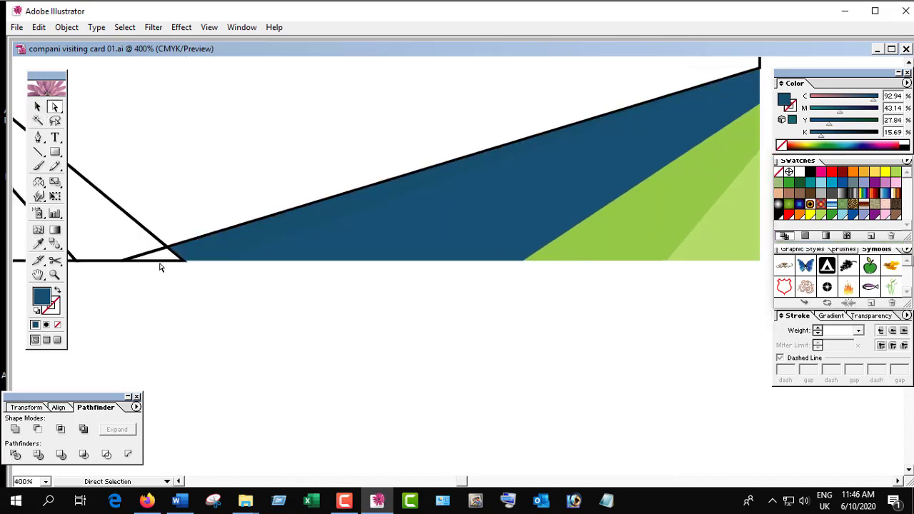
click(167, 263)
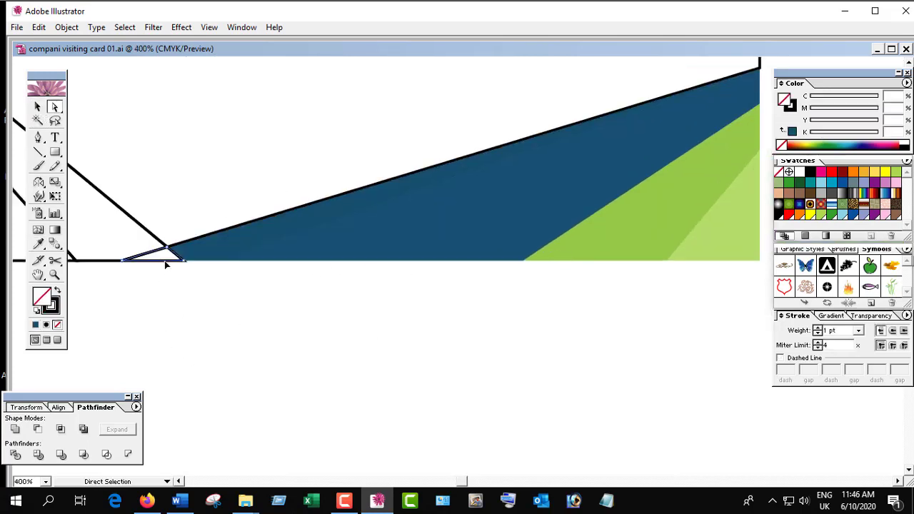
key(i)
click(265, 235)
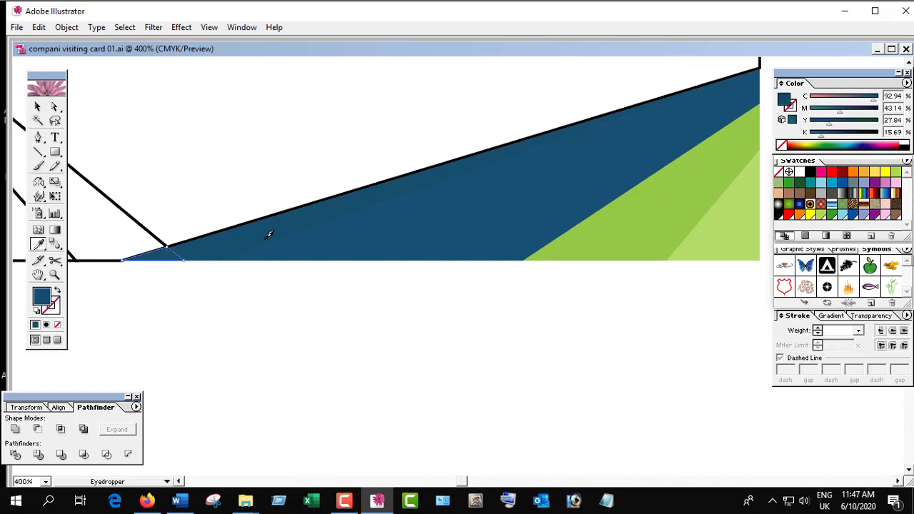
click(38, 106)
Fill the bottom-left corner triangle with the card's green.
click(225, 307)
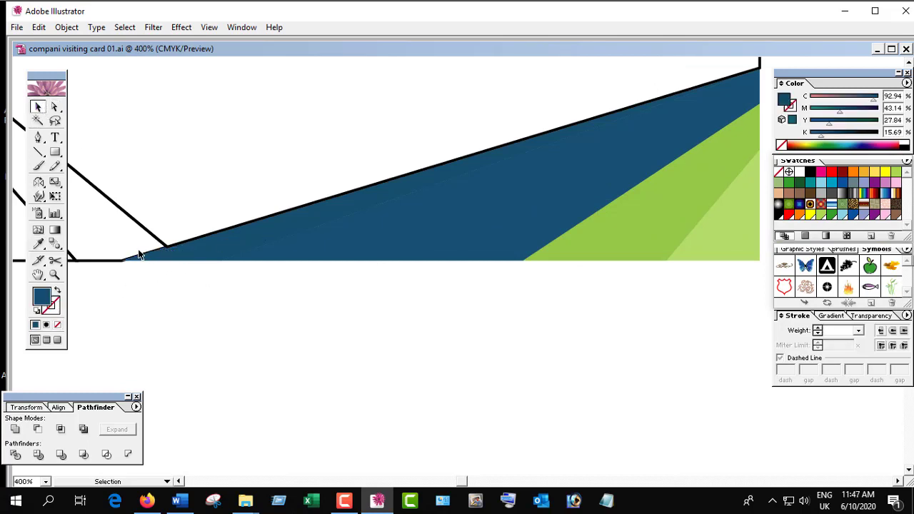
ctrl+alt+click(328, 283)
ctrl+alt+click(550, 268)
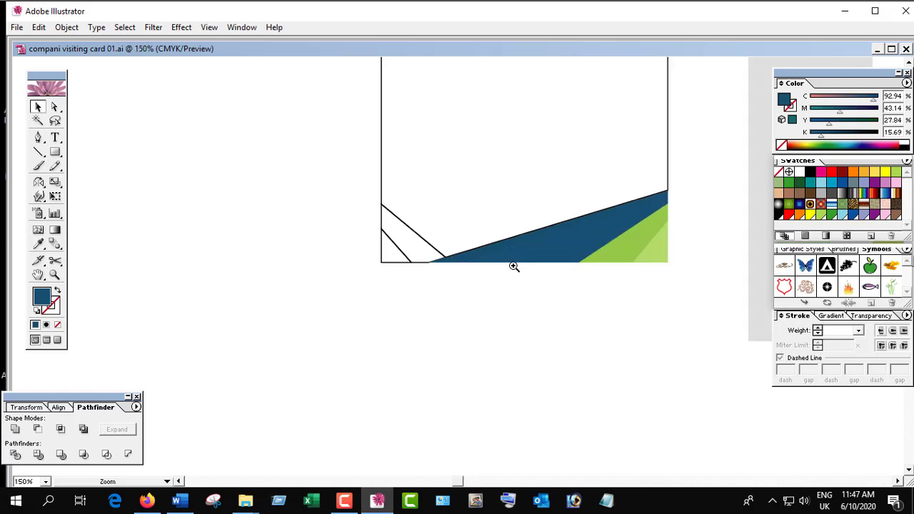
ctrl+alt+click(512, 265)
key(a)
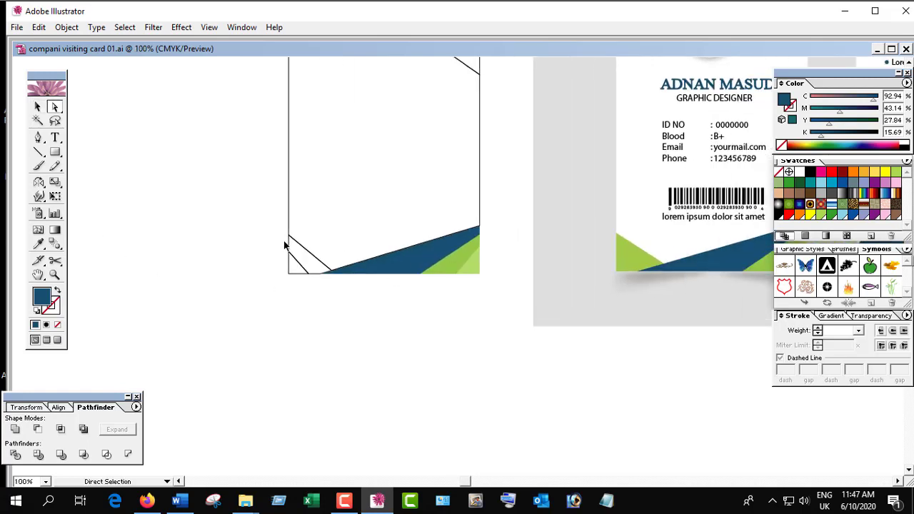
click(290, 245)
click(39, 244)
click(633, 246)
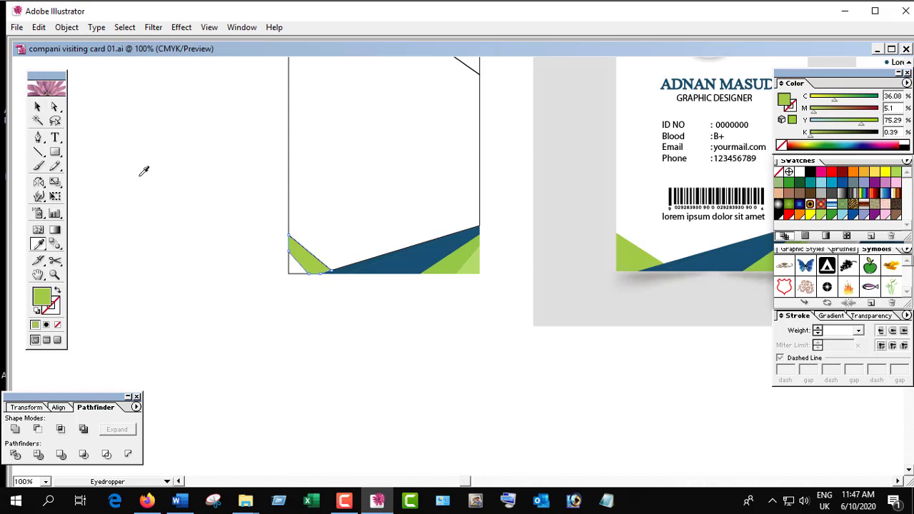
Fill the remaining bottom-left corner piece with the same green.
key(a)
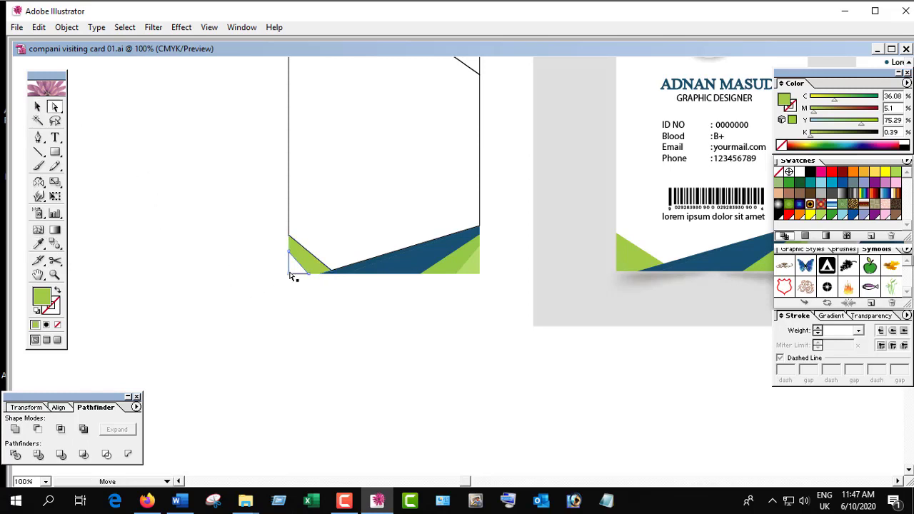
click(290, 272)
key(i)
click(626, 264)
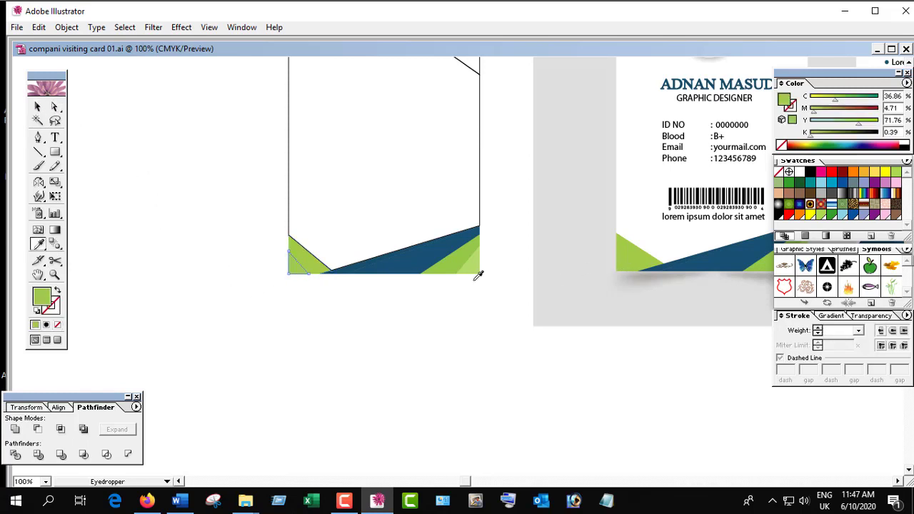
key(v)
click(204, 266)
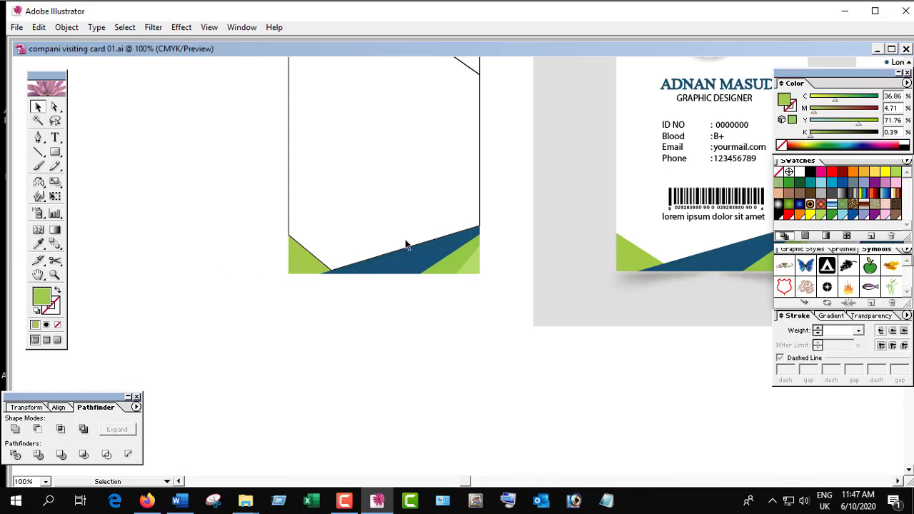
mouse_move(408, 244)
mouse_down()
mouse_move(412, 259)
mouse_move(353, 241)
mouse_move(393, 308)
mouse_move(363, 257)
mouse_up()
Fill the right-edge triangle green and its upper half a lighter green.
key(a)
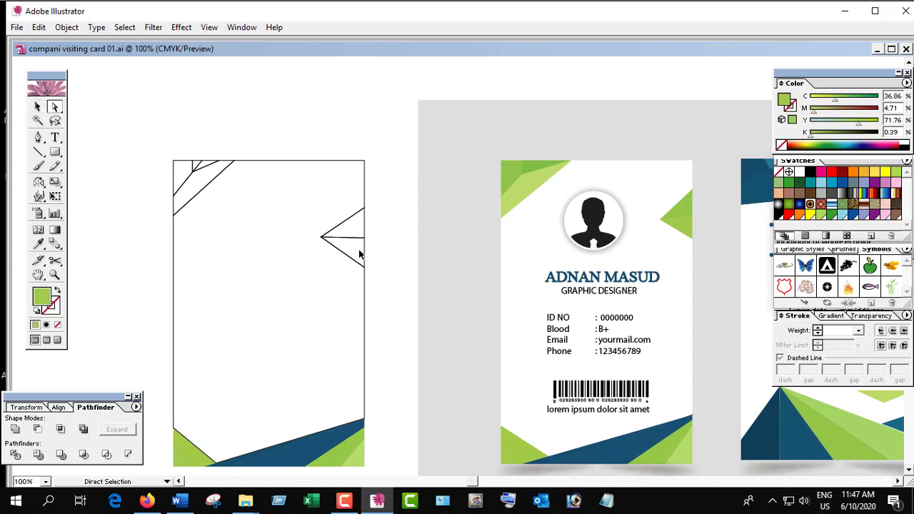
click(365, 258)
key(i)
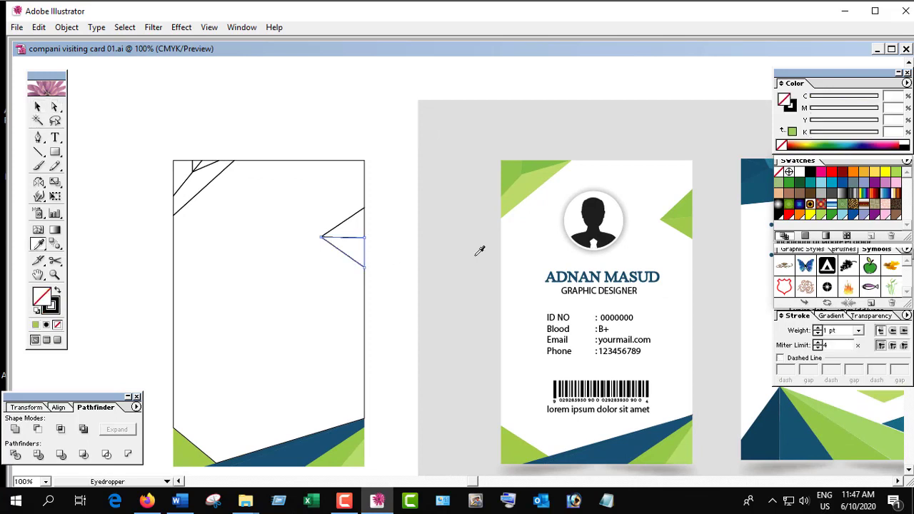
click(686, 223)
key(a)
click(349, 222)
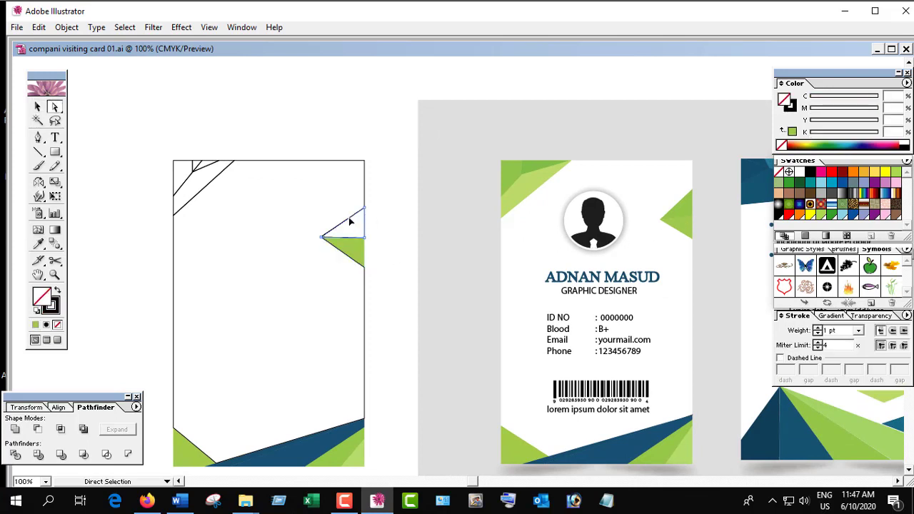
key(i)
click(684, 206)
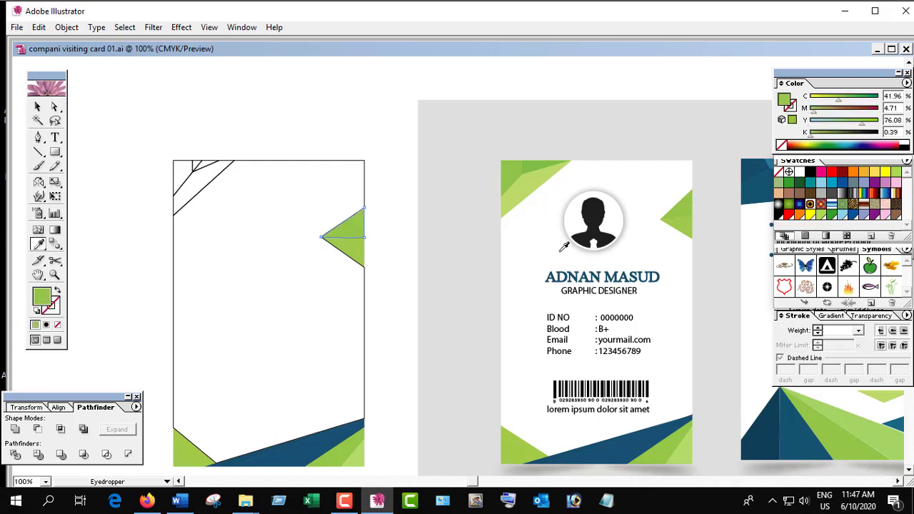
Fill the top-left diagonal band and small corner piece with the card's green.
key(a)
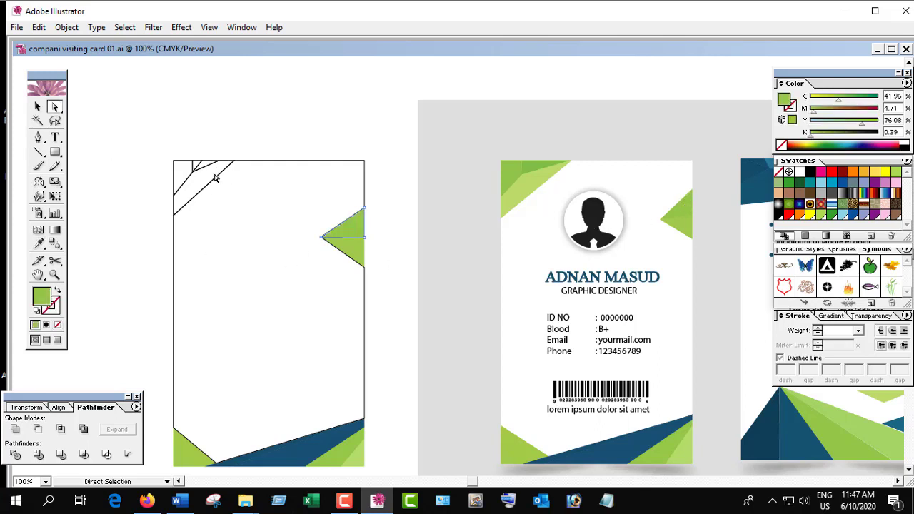
click(175, 209)
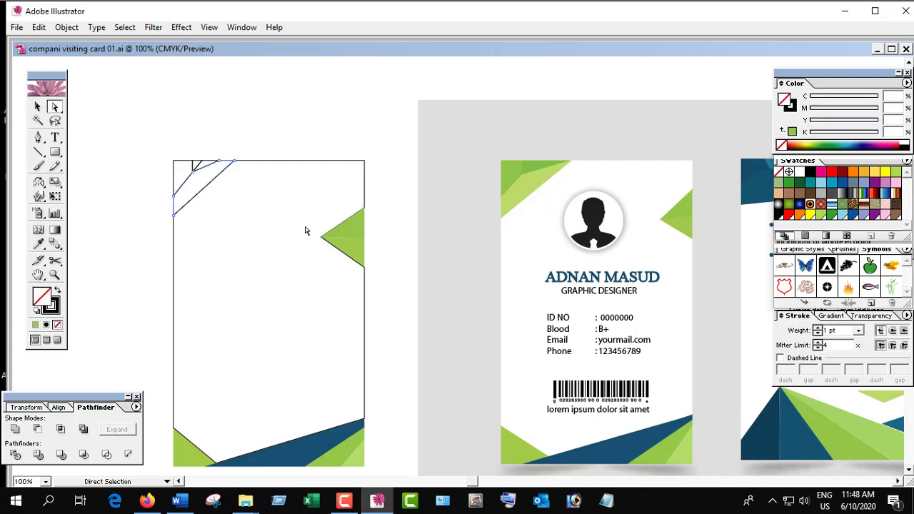
key(i)
click(527, 186)
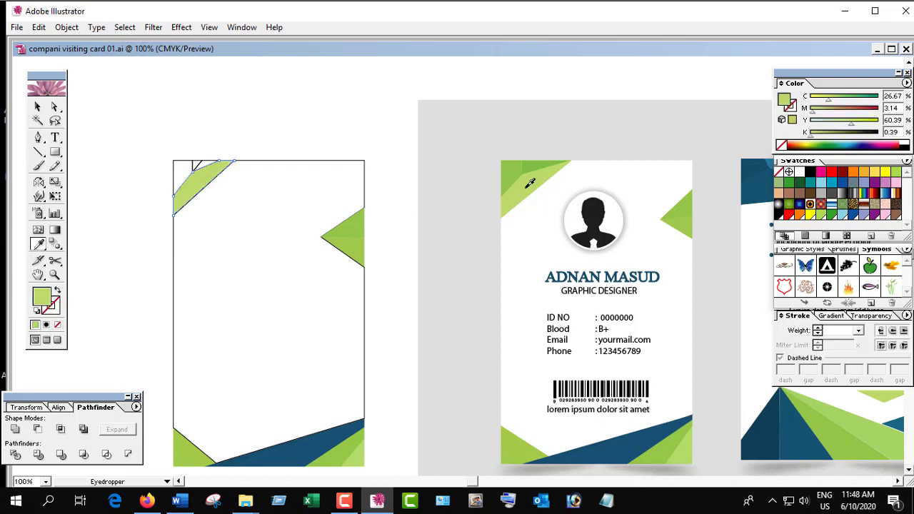
key(a)
click(208, 164)
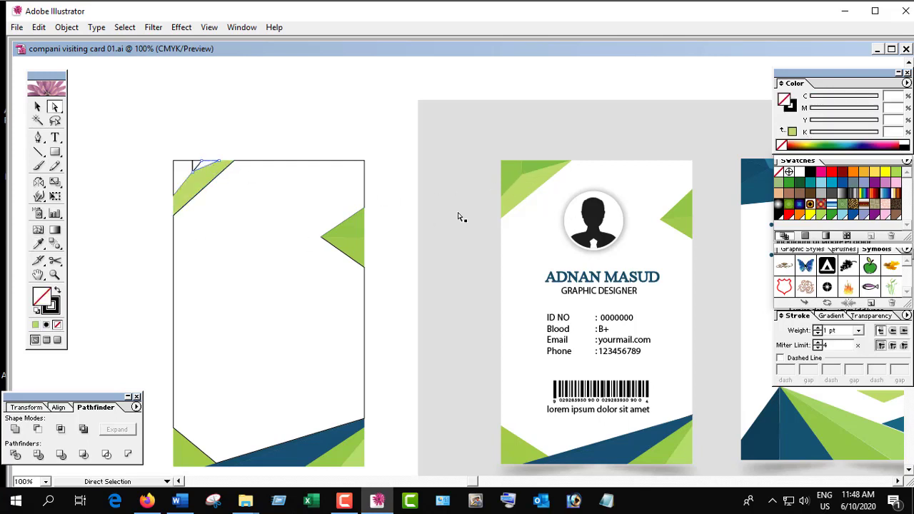
key(i)
click(535, 164)
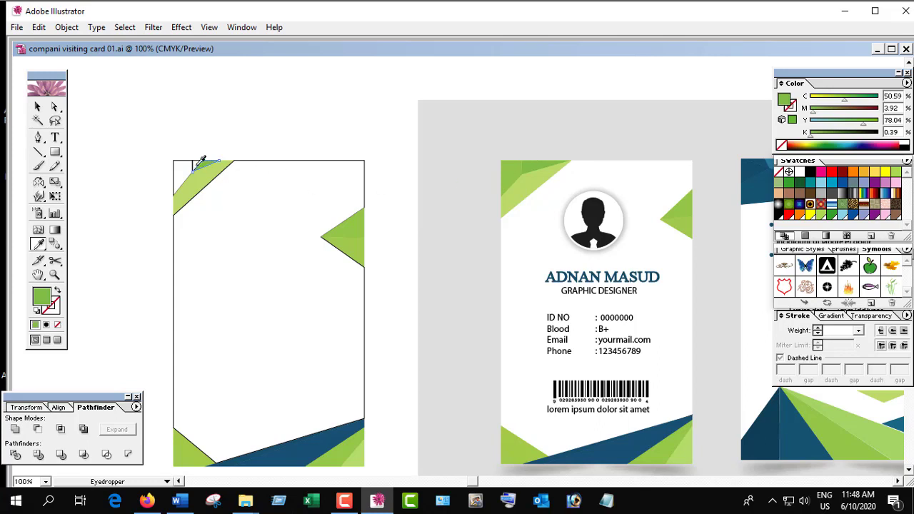
Redo the green fill on the top-left corner triangle after undoing earlier attempts.
key(a)
key(ctrl+z)
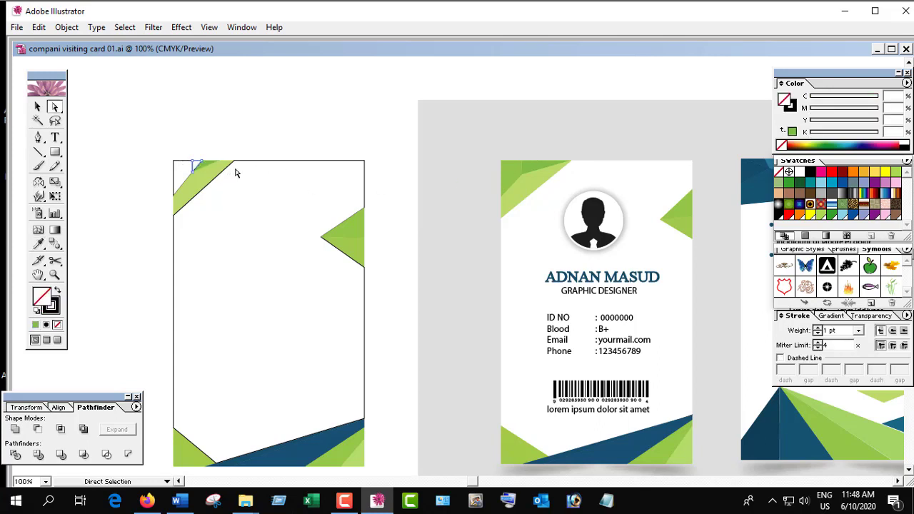
key(i)
click(530, 162)
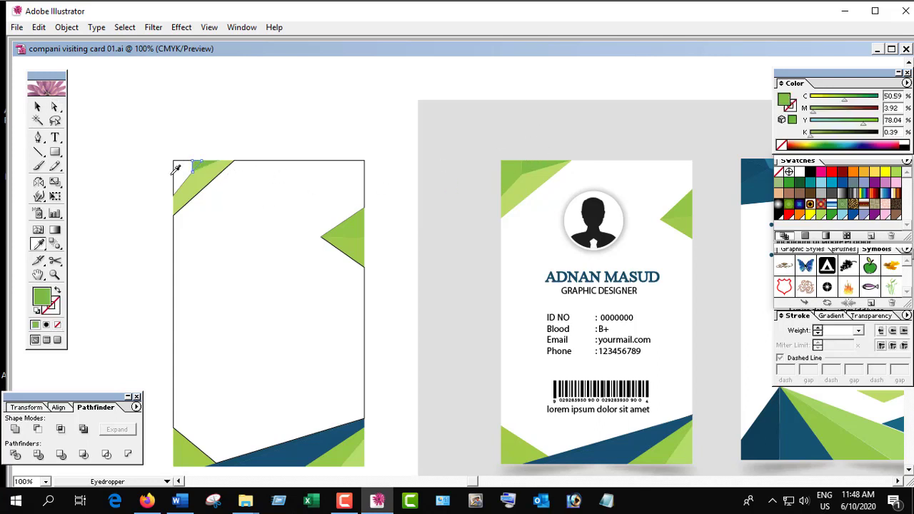
key(a)
key(ctrl+z)
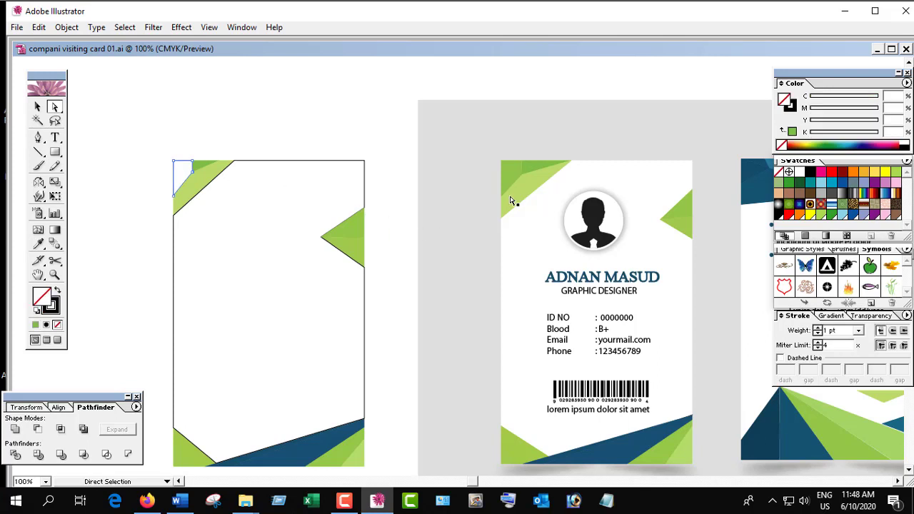
key(i)
click(512, 168)
key(v)
click(120, 177)
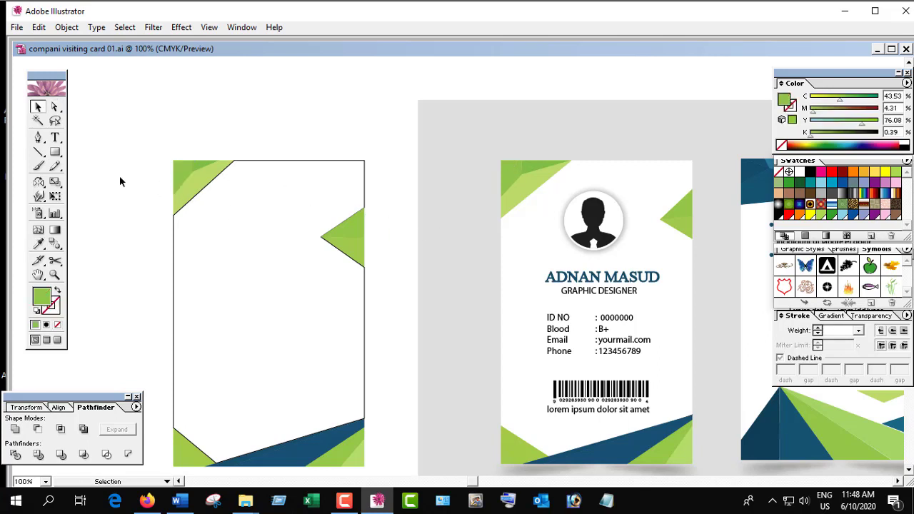
Give the card body the reference's plain white fill without an outline.
mouse_move(281, 266)
mouse_down()
mouse_move(408, 307)
mouse_move(309, 249)
mouse_up()
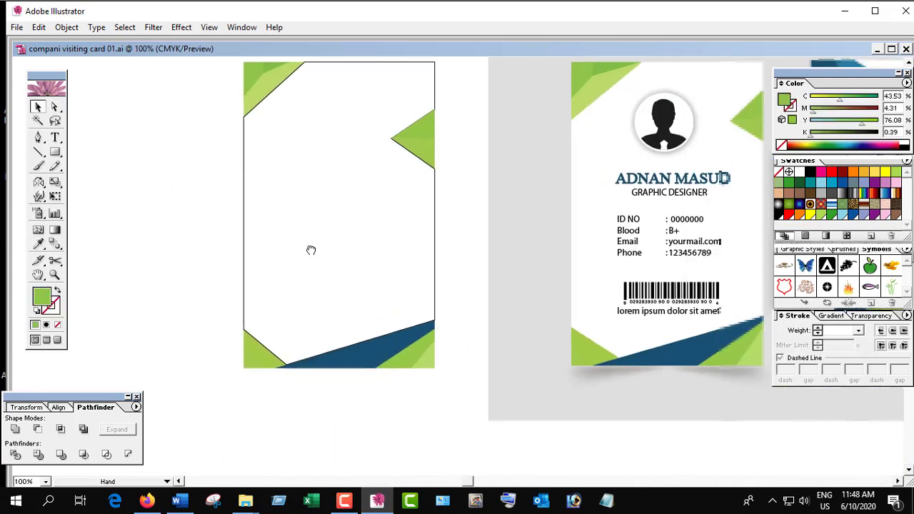
key(a)
click(242, 205)
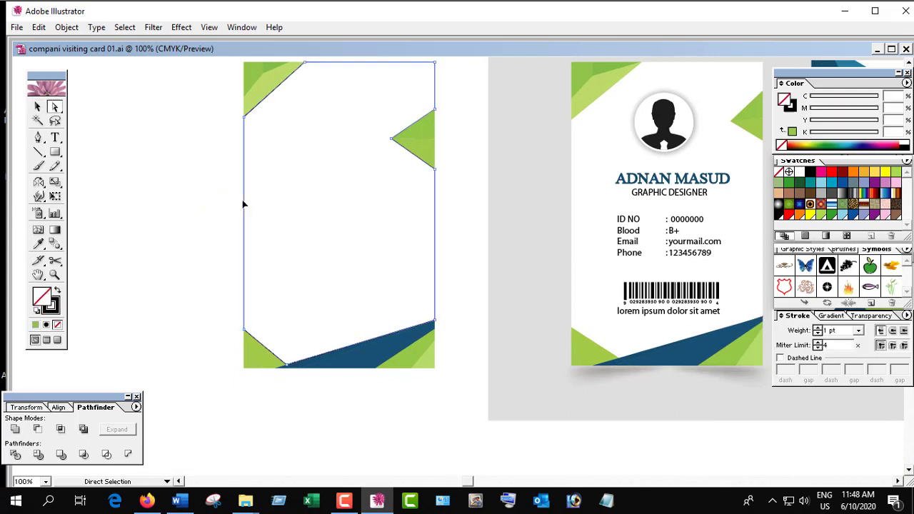
click(37, 243)
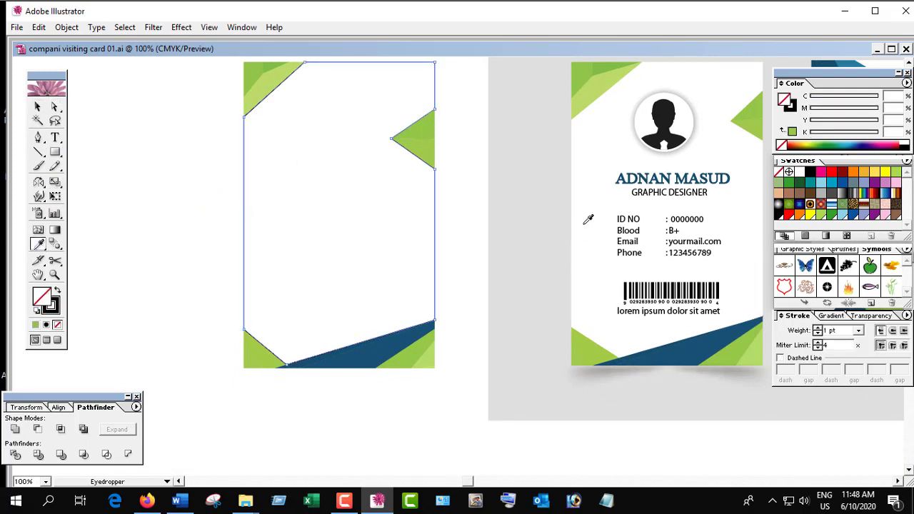
click(586, 223)
click(40, 107)
click(345, 218)
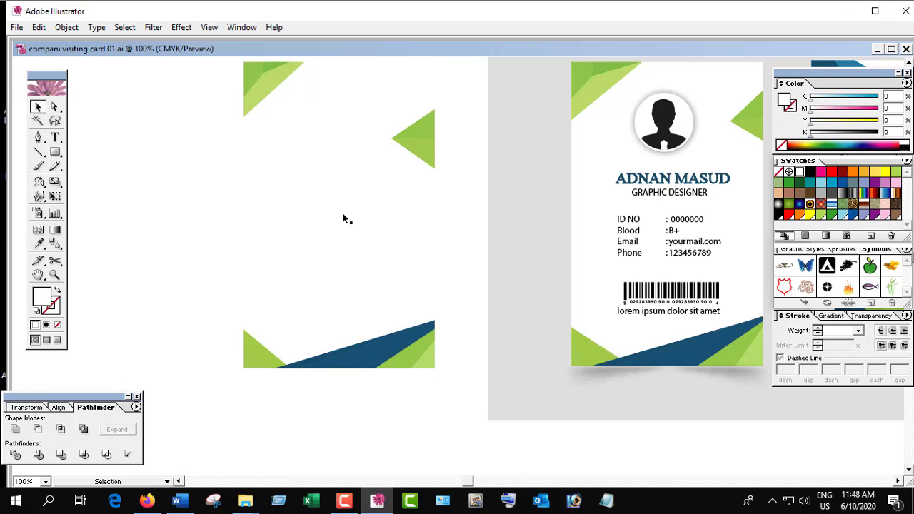
ctrl+alt+click(386, 247)
ctrl+click(450, 246)
drag(457, 264, 397, 234)
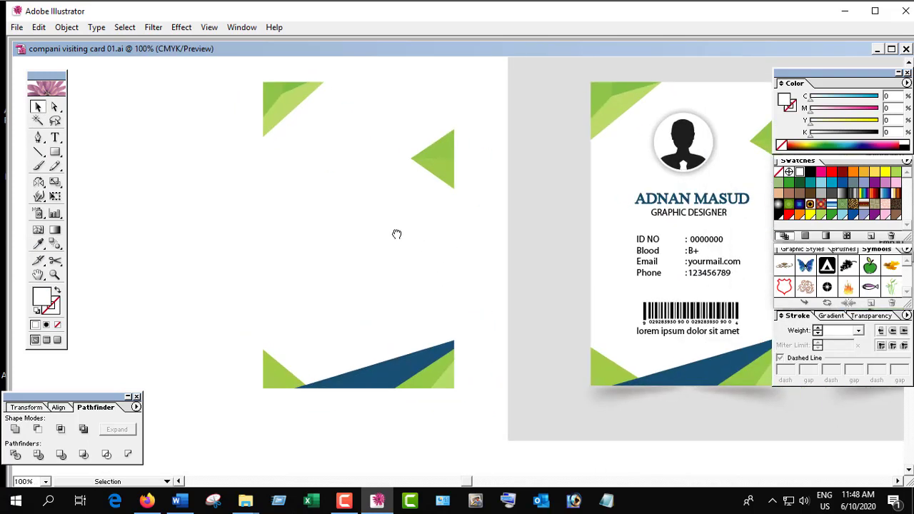
Move the name, title, ID details and barcode block onto the new card, brought to front.
click(700, 278)
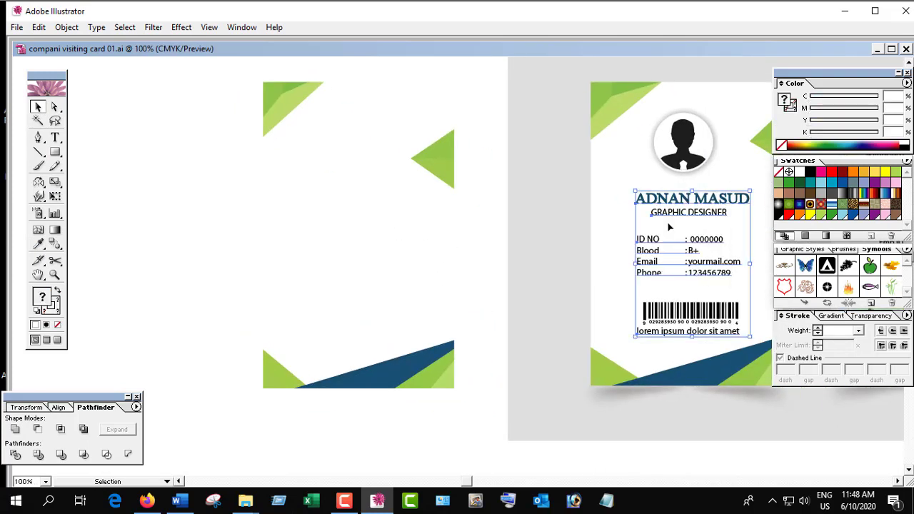
shift+click(700, 314)
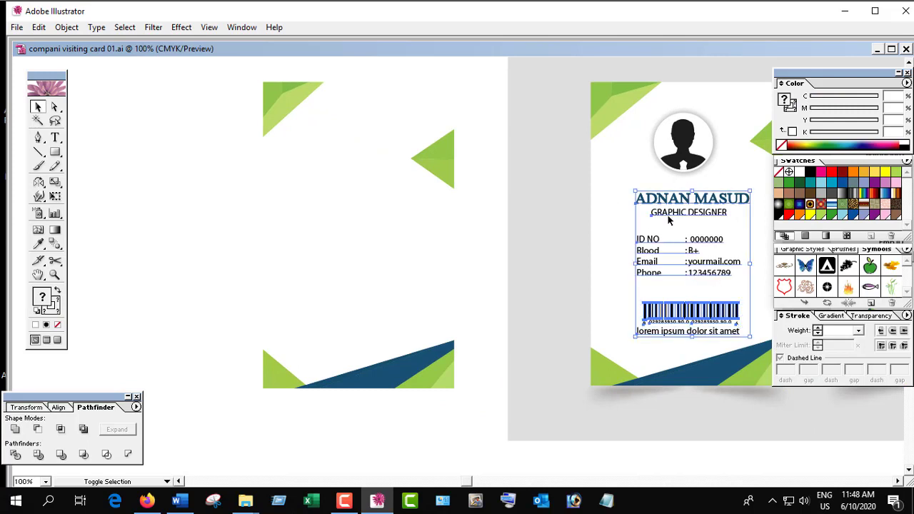
drag(668, 221, 357, 238)
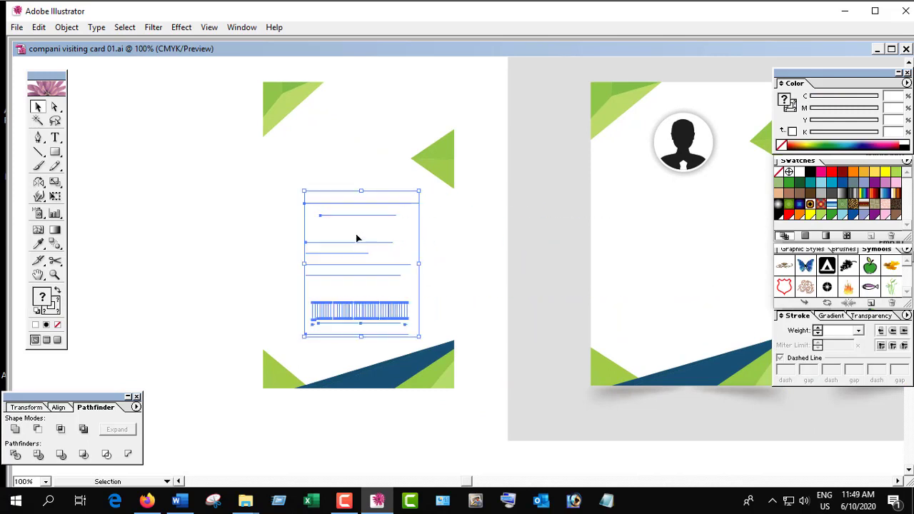
click(66, 27)
click(214, 56)
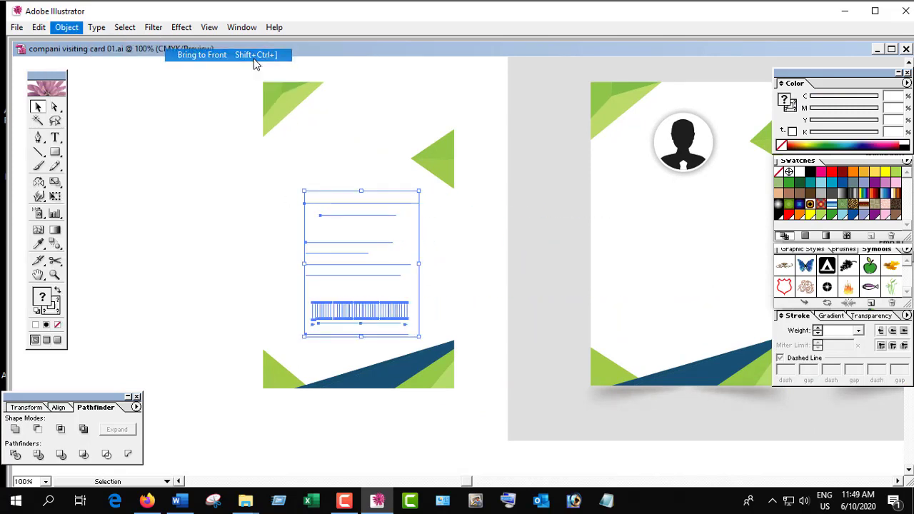
click(544, 256)
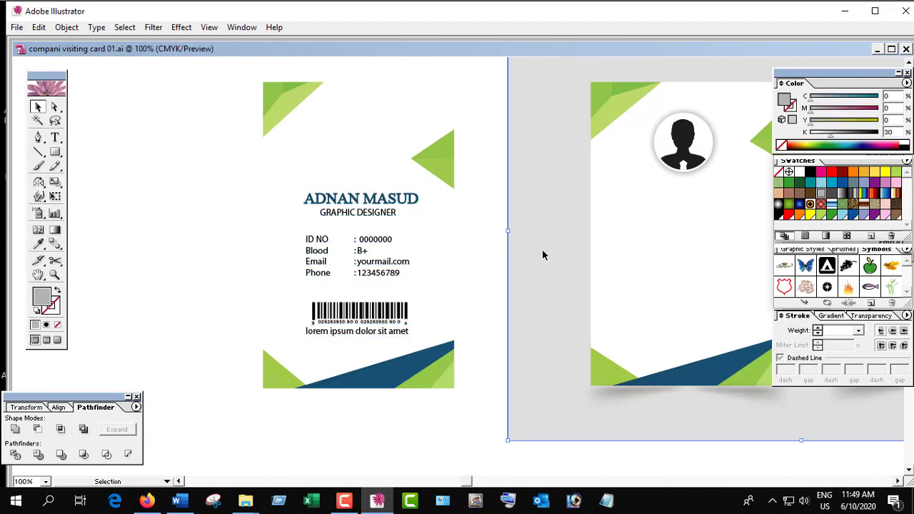
click(318, 216)
alt+click(476, 267)
Ungroup the sample card's avatar from its circle.
click(418, 269)
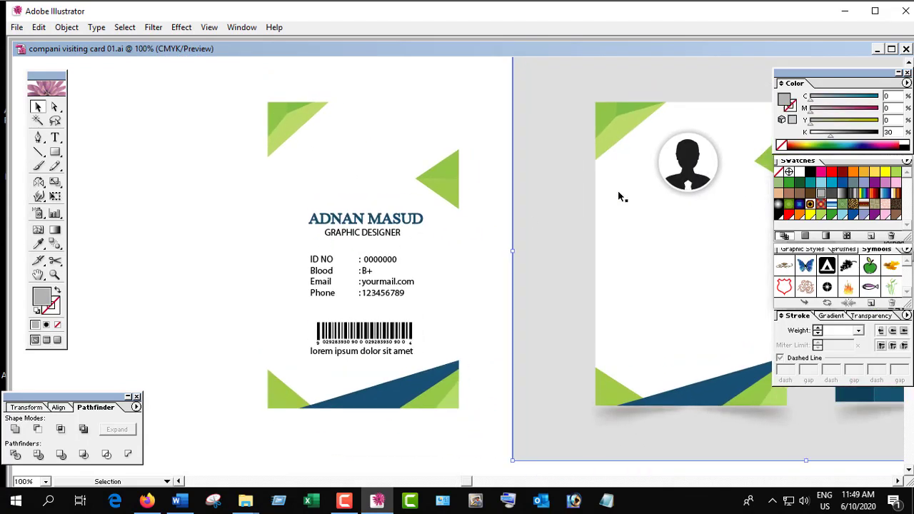
click(675, 175)
right_click(674, 175)
click(702, 211)
click(655, 224)
click(503, 169)
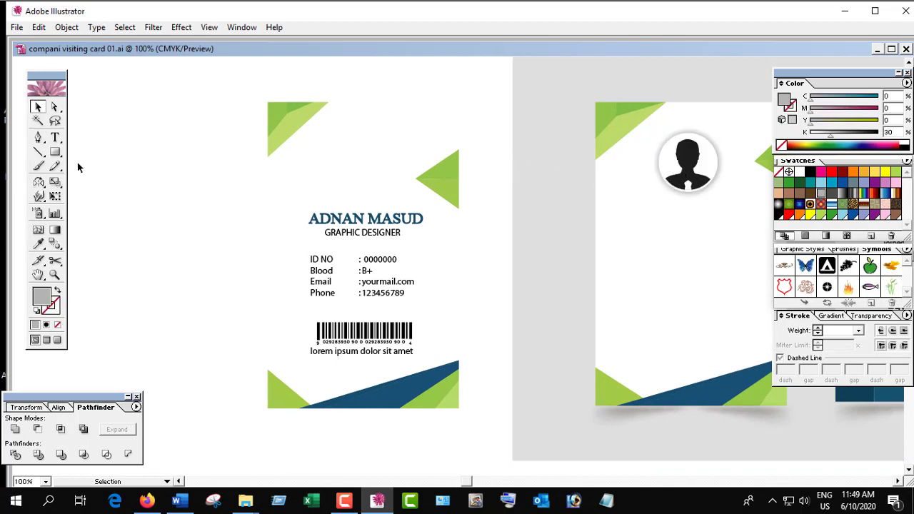
Draw a white circle with a thin black outline near the top of the new card.
drag(55, 151, 99, 156)
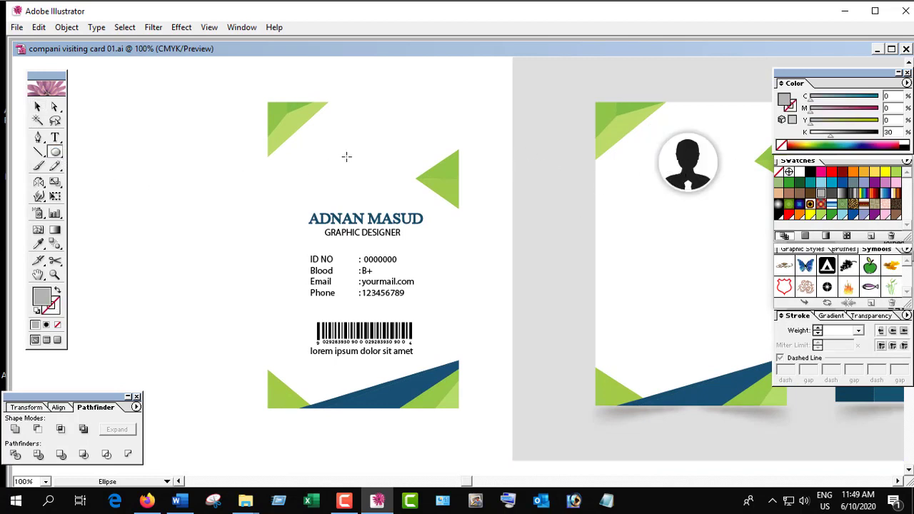
drag(346, 157, 390, 196)
key(v)
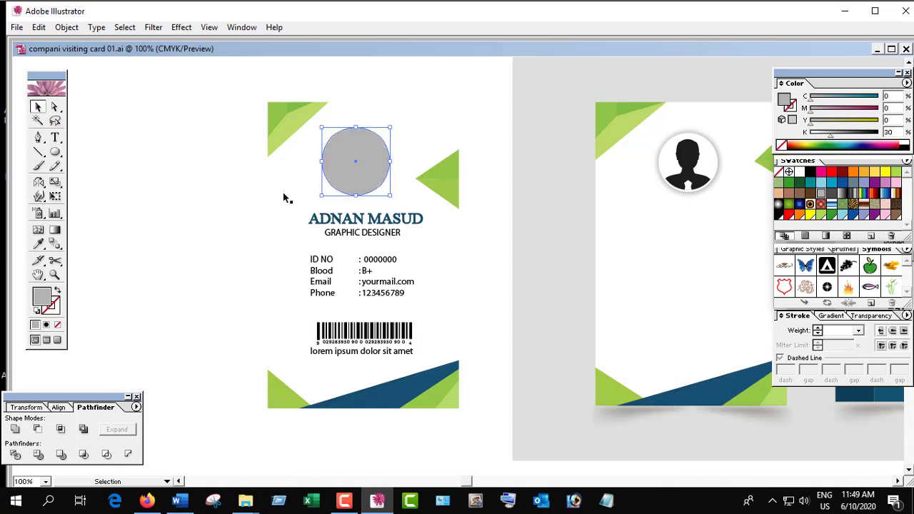
click(799, 174)
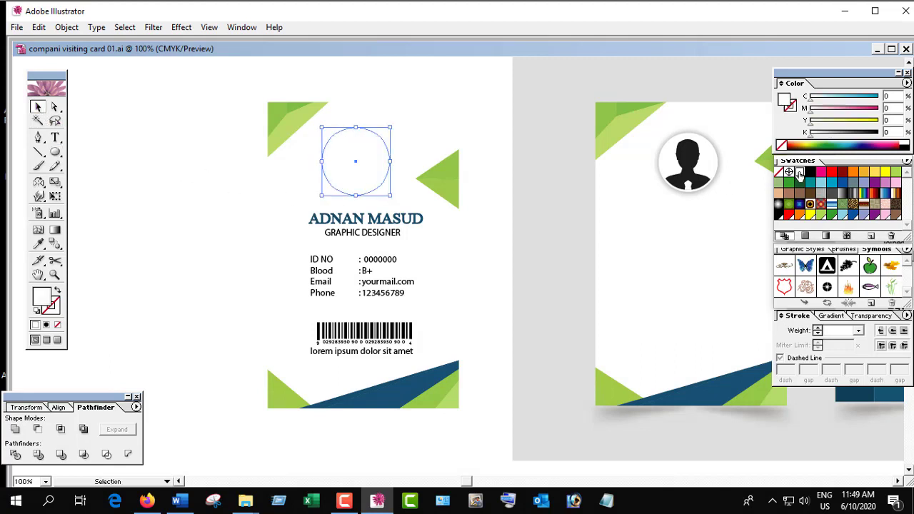
drag(387, 194, 385, 190)
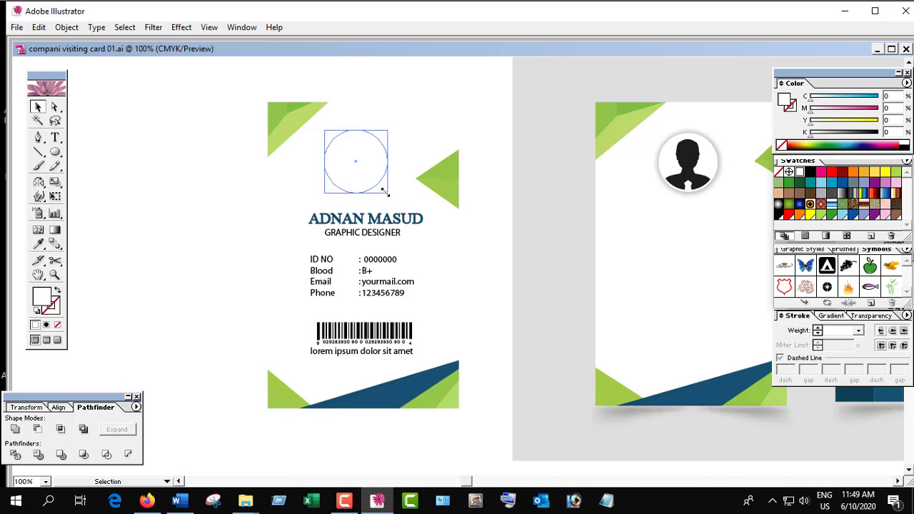
click(793, 108)
click(809, 174)
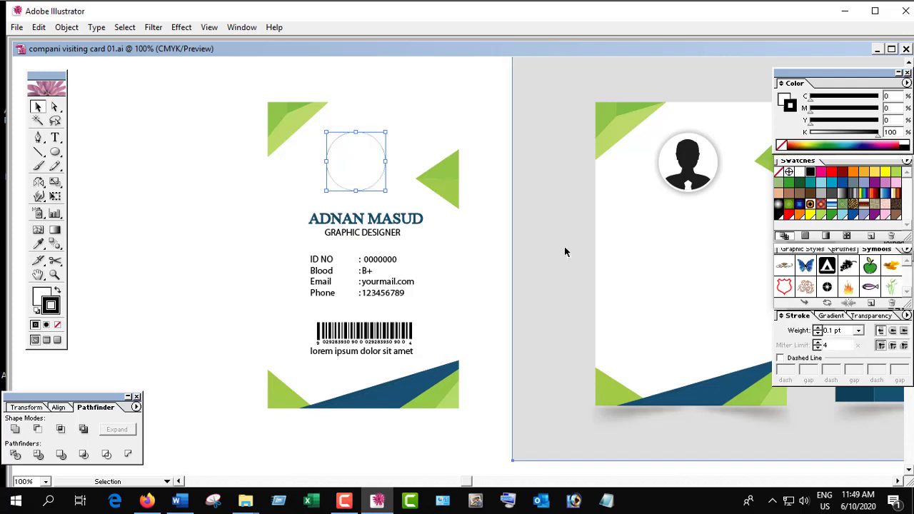
click(500, 236)
Apply a black-to-white radial gradient to the larger circle beneath.
click(347, 197)
click(323, 175)
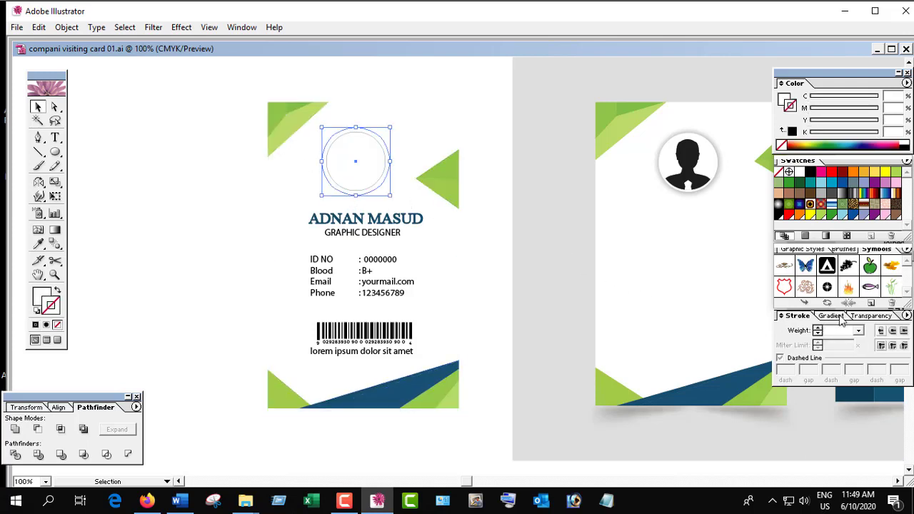
click(834, 316)
click(844, 381)
click(540, 251)
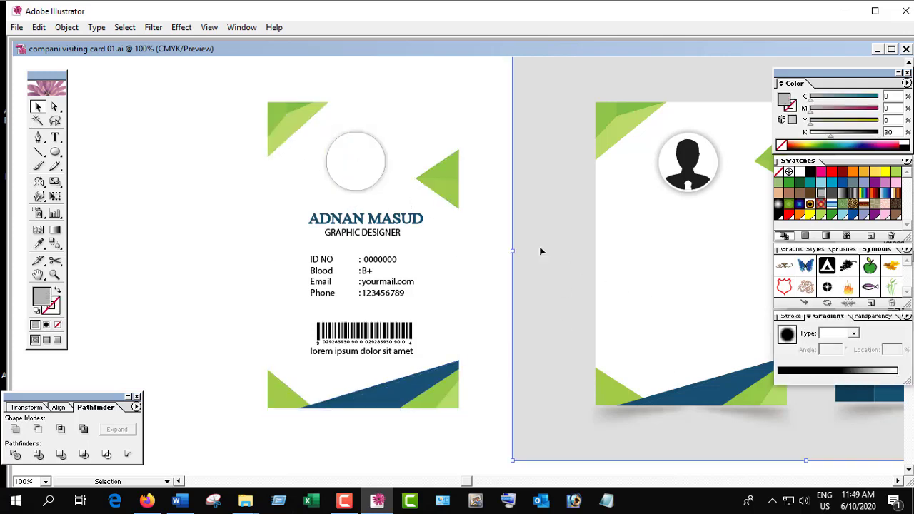
click(379, 179)
key(ctrl+plus)
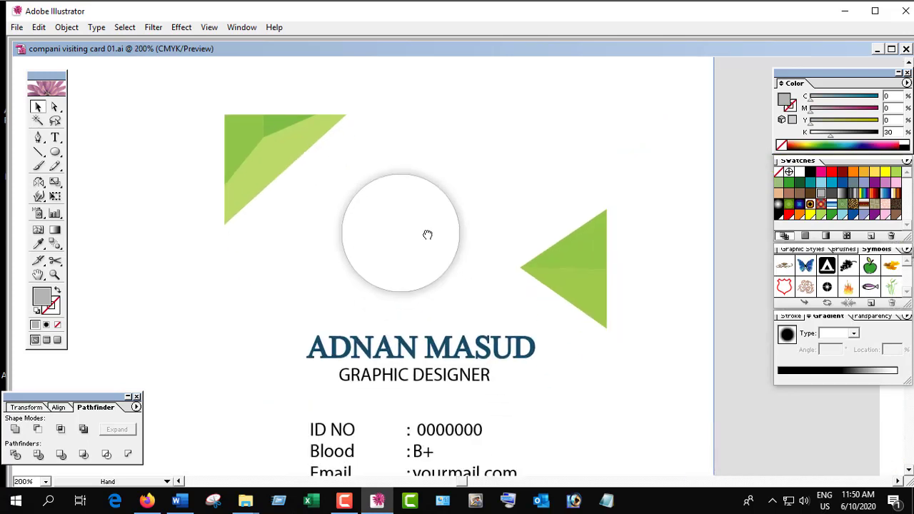
Remove the photo circle's outline, setting its stroke to None.
key(ctrl+plus)
click(54, 312)
click(57, 324)
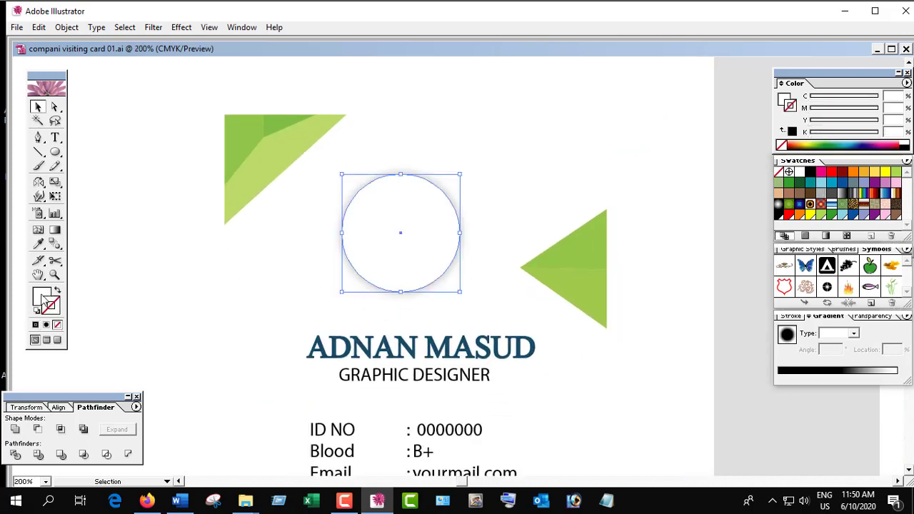
click(109, 238)
click(401, 233)
click(145, 229)
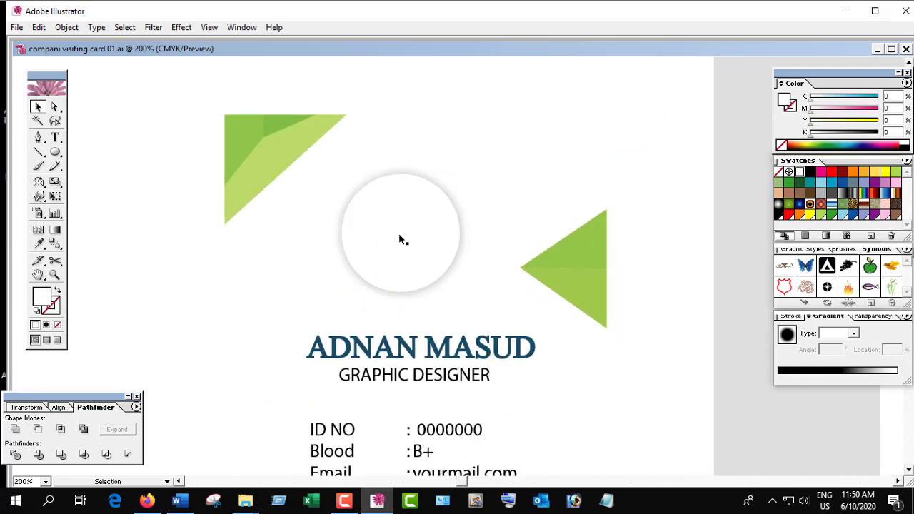
ctrl+alt+click(408, 239)
ctrl+alt+click(457, 265)
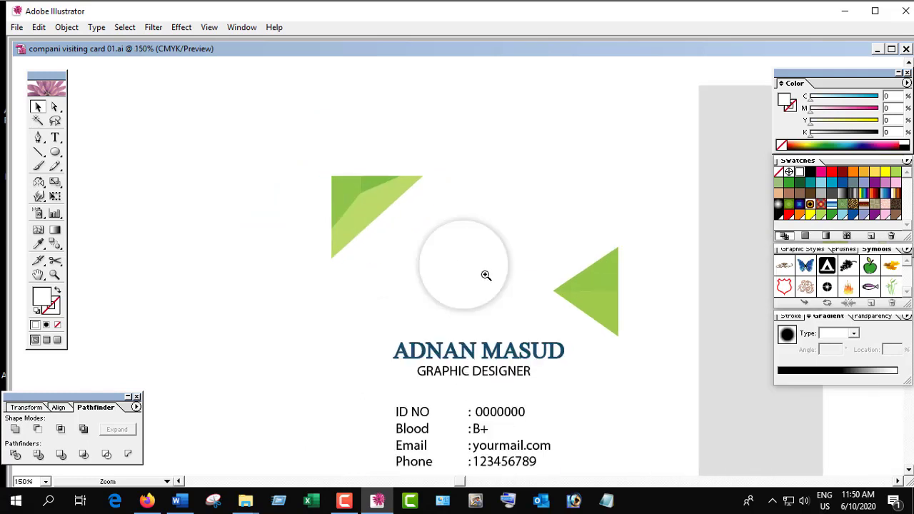
ctrl+alt+click(485, 273)
Move the sample avatar silhouette into the circle, bring it to front and shrink it slightly.
click(657, 262)
drag(652, 262, 431, 263)
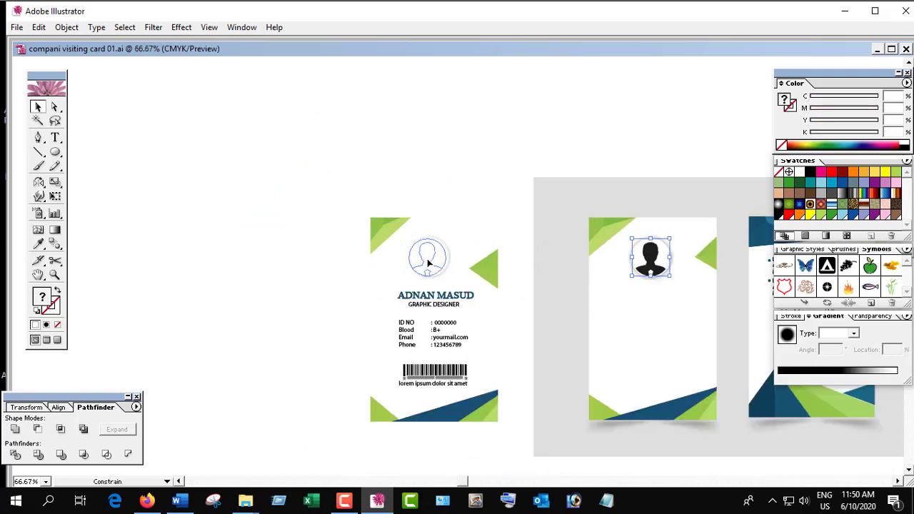
ctrl+click(437, 264)
ctrl+click(471, 285)
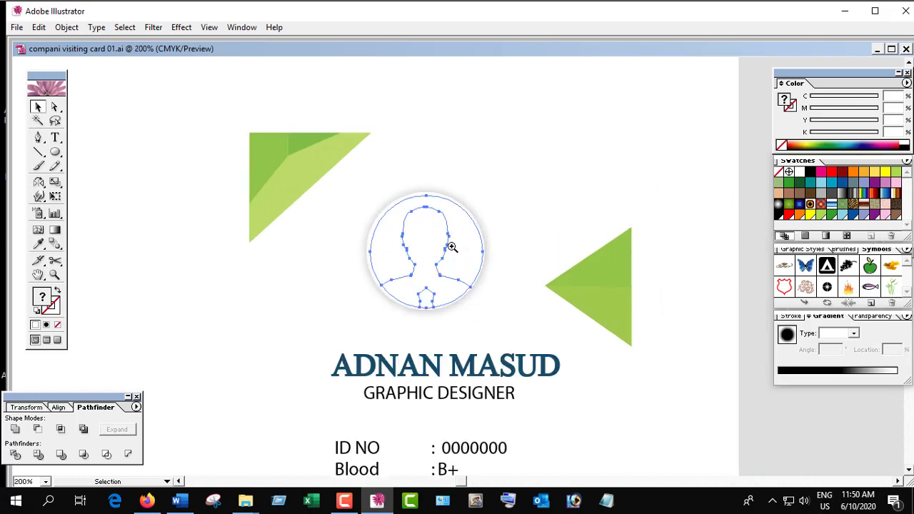
click(66, 27)
click(203, 55)
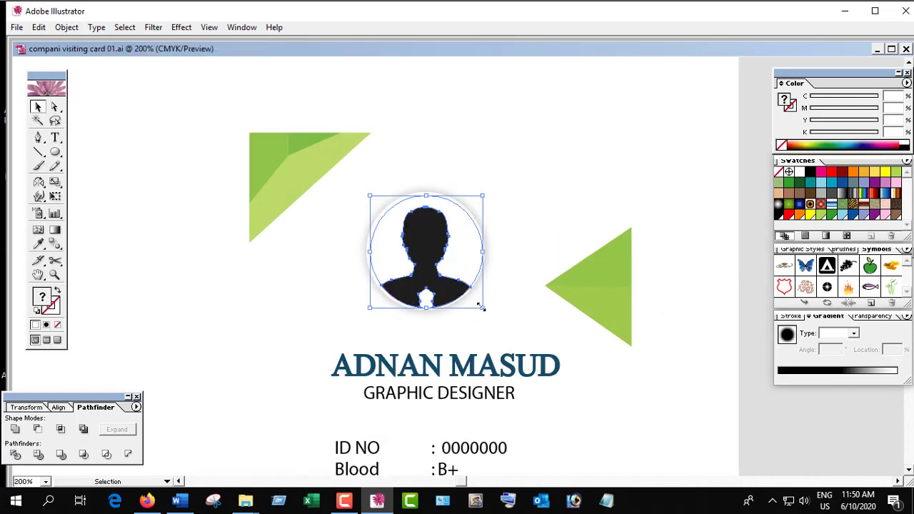
drag(481, 306, 477, 305)
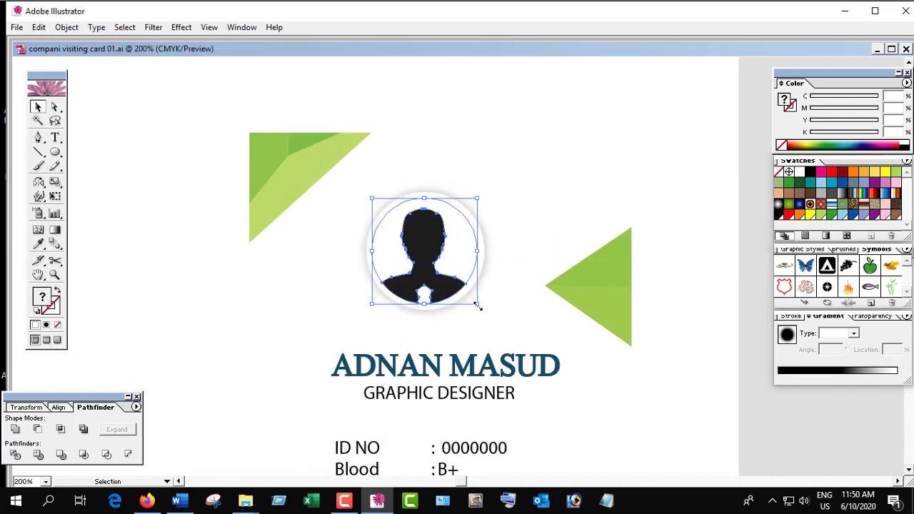
click(105, 222)
key(z)
alt+click(492, 343)
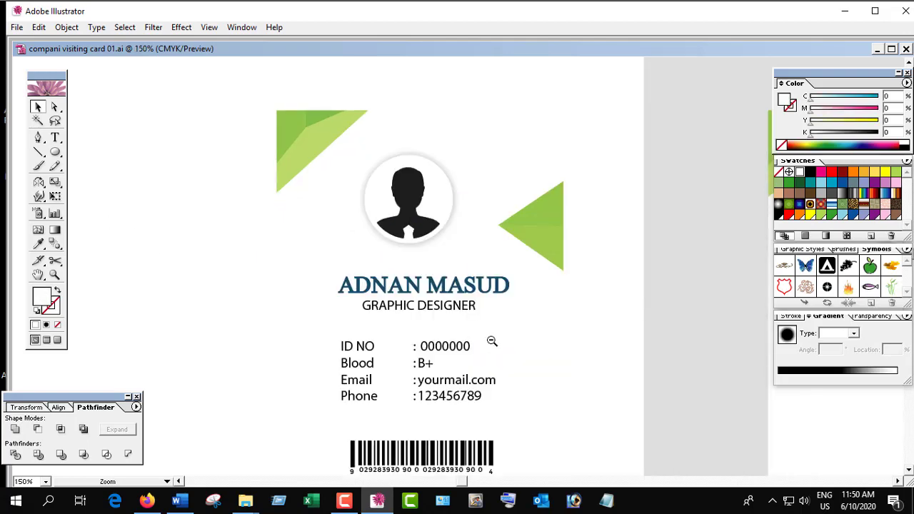
alt+click(454, 313)
alt+click(451, 298)
Group all of the finished front card's objects.
alt+click(452, 299)
key(v)
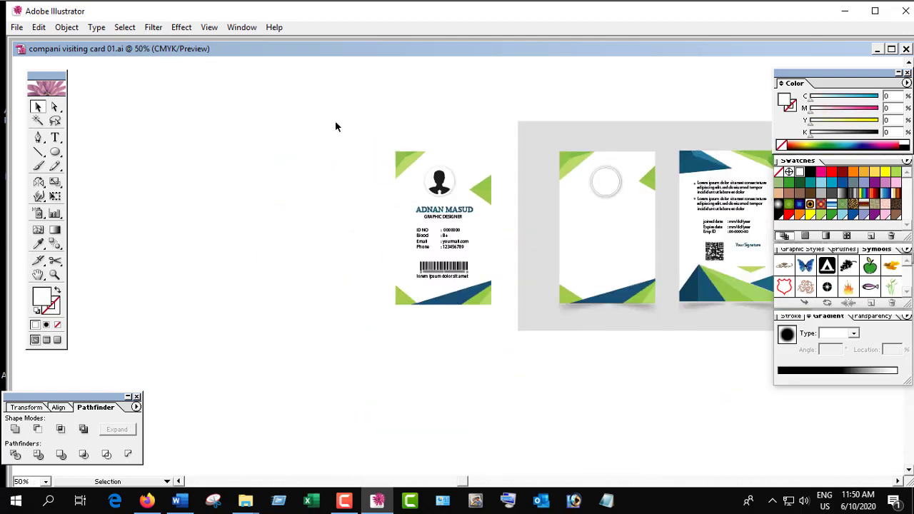
drag(330, 107, 502, 364)
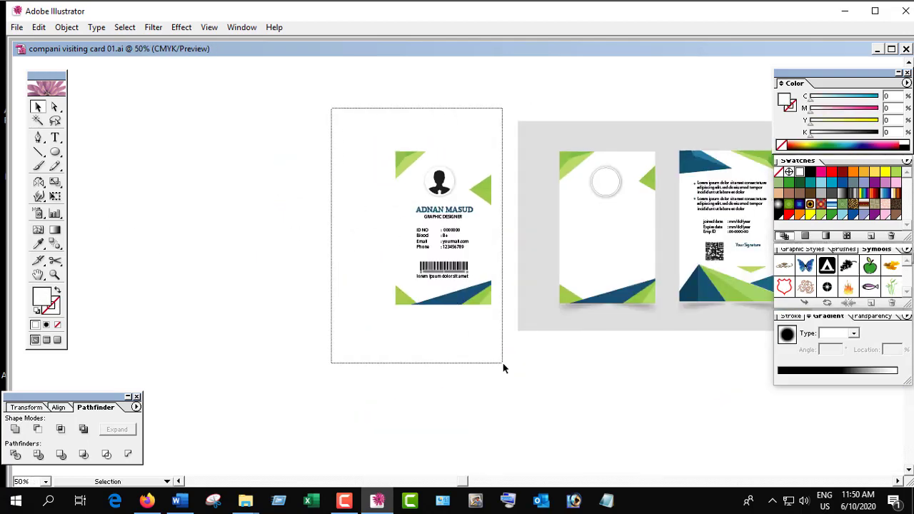
click(38, 27)
click(75, 74)
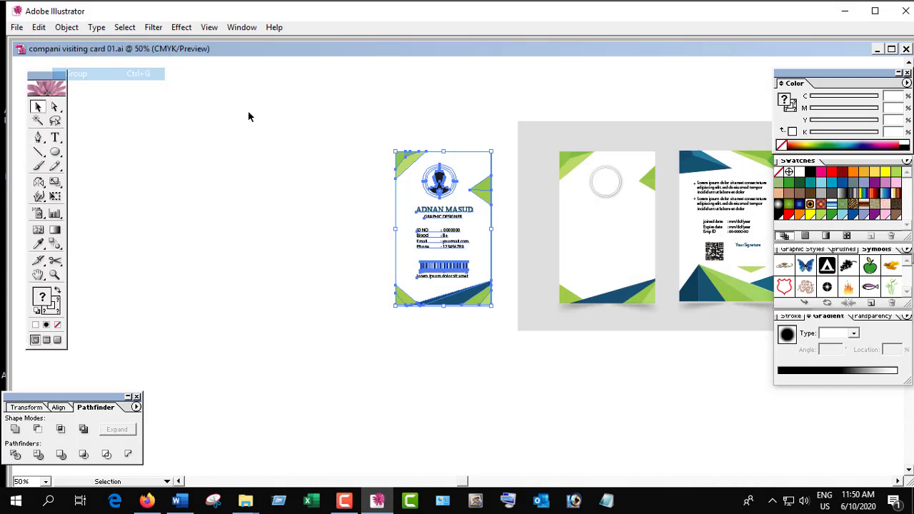
click(448, 380)
Draw an unfilled card-sized rectangle over the back card and place a copy to its right.
key(z)
click(700, 243)
drag(552, 265, 539, 281)
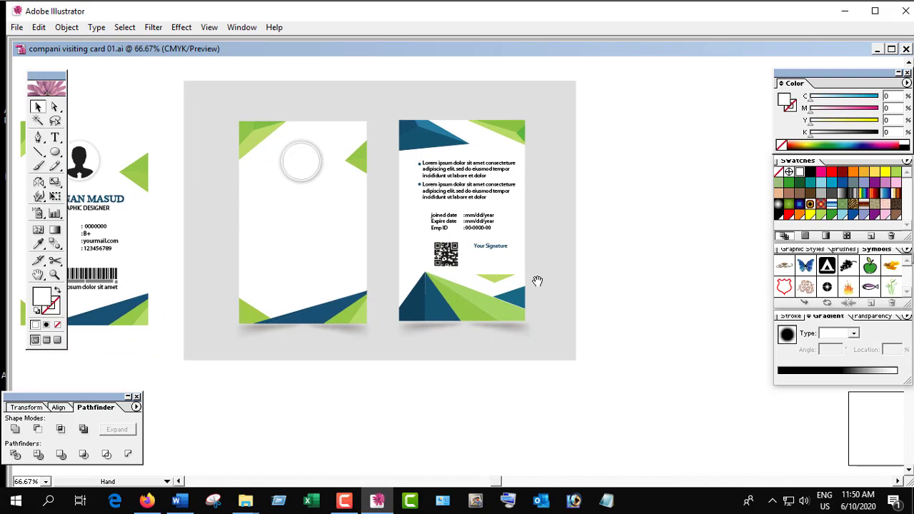
ctrl+click(535, 257)
ctrl+alt+click(474, 262)
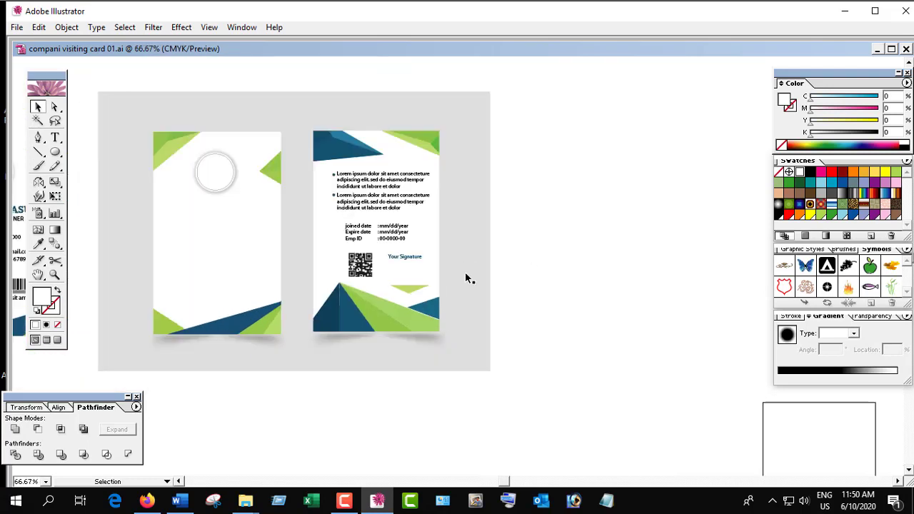
click(55, 151)
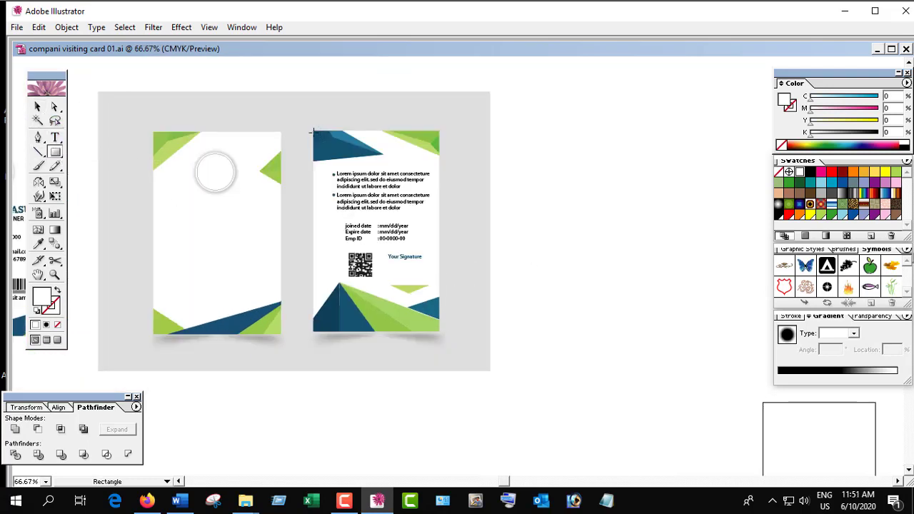
drag(313, 130, 440, 331)
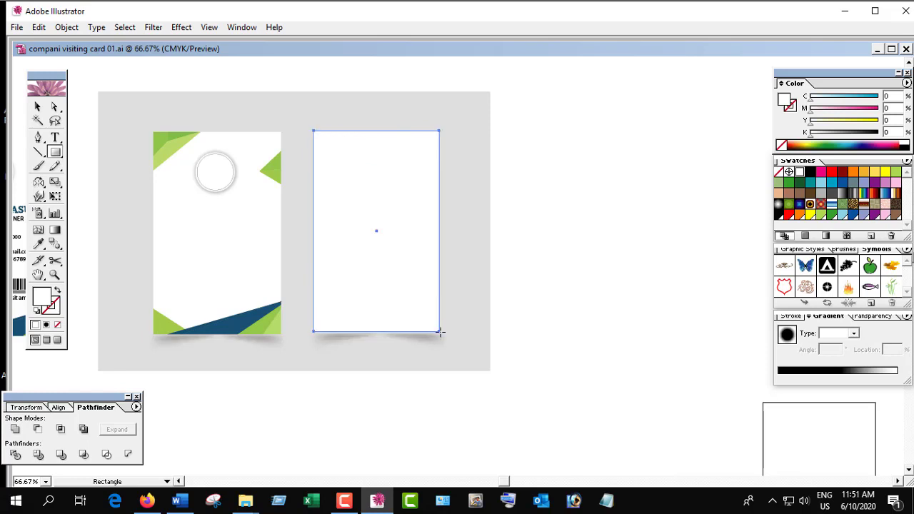
click(58, 324)
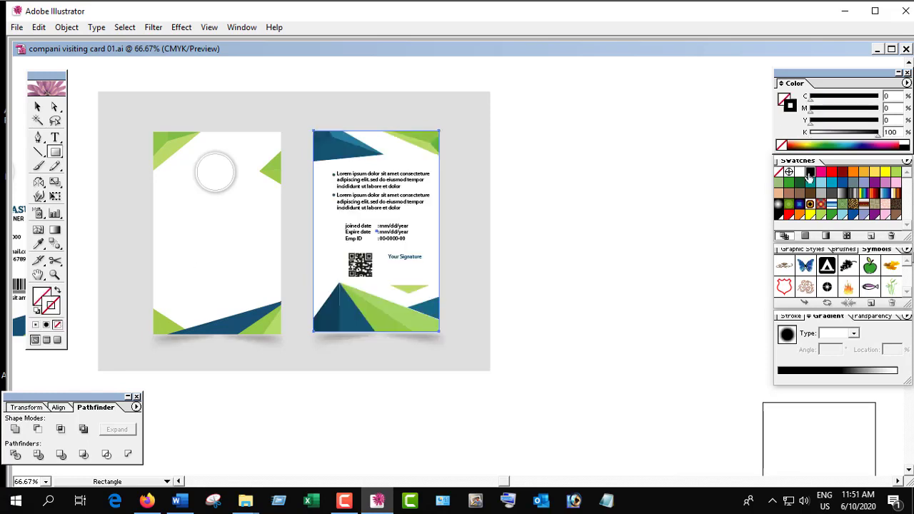
key(v)
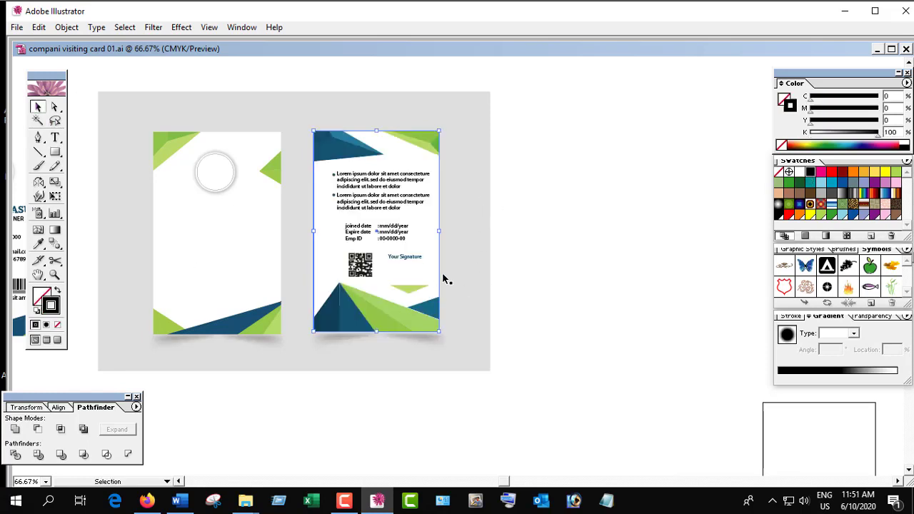
mouse_move(441, 279)
mouse_down()
mouse_move(657, 279)
mouse_move(477, 272)
mouse_move(490, 250)
mouse_up()
click(610, 288)
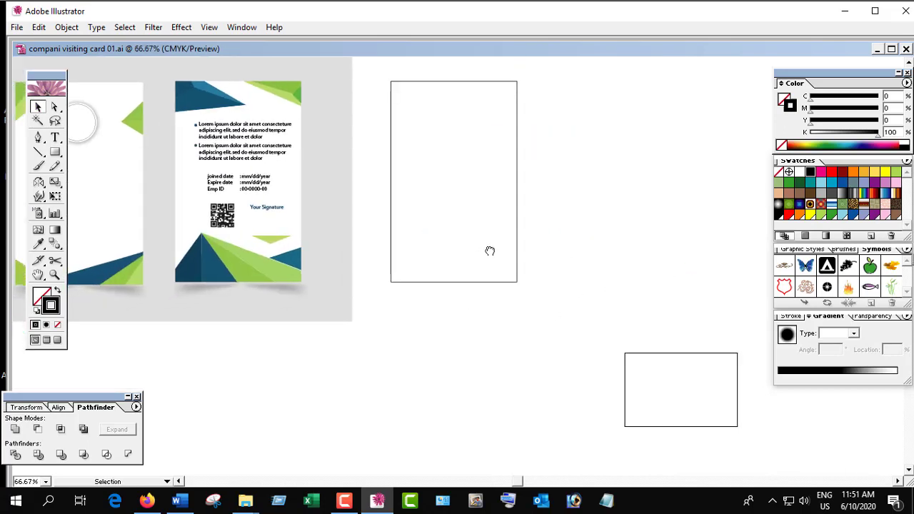
Draw a diagonal pen line across the card's top-right corner.
key(p)
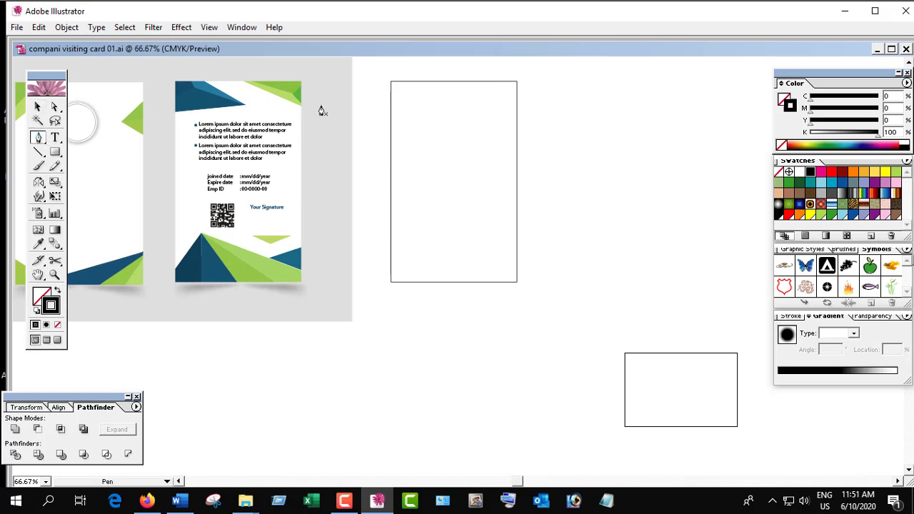
click(466, 76)
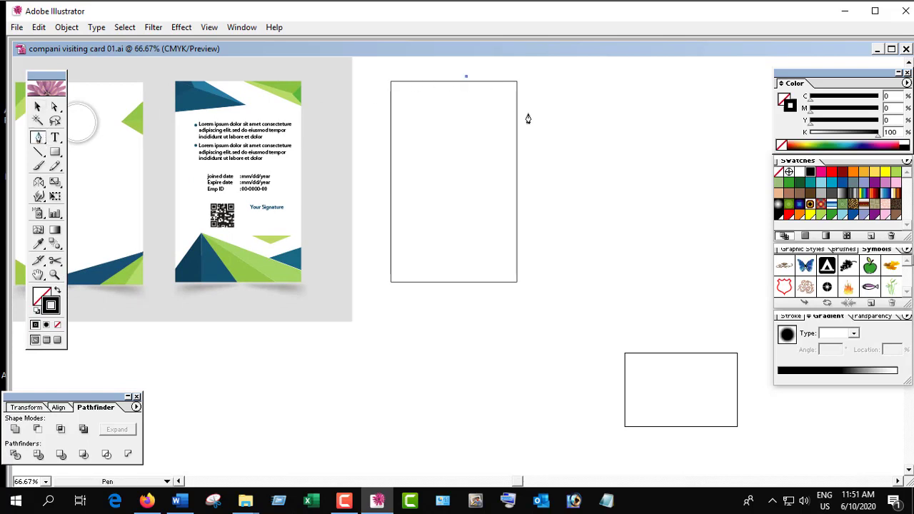
click(466, 76)
drag(451, 79, 528, 119)
key(a)
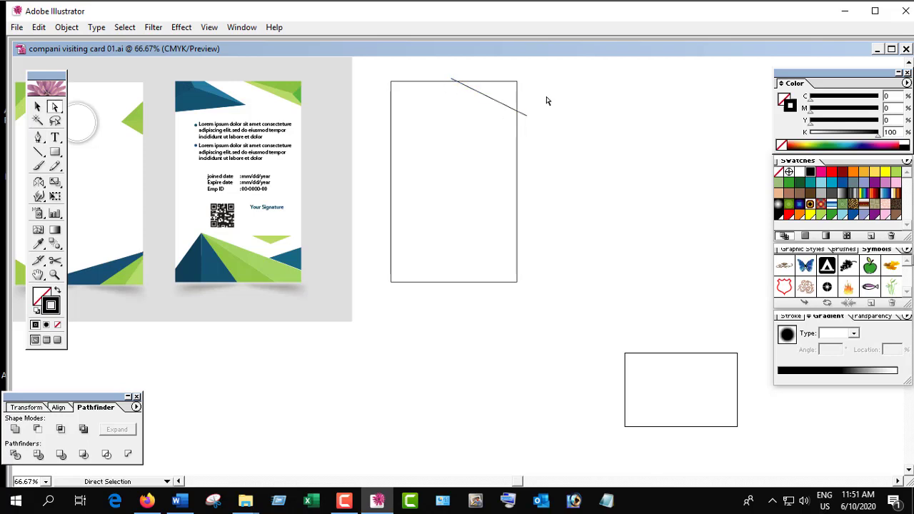
key(p)
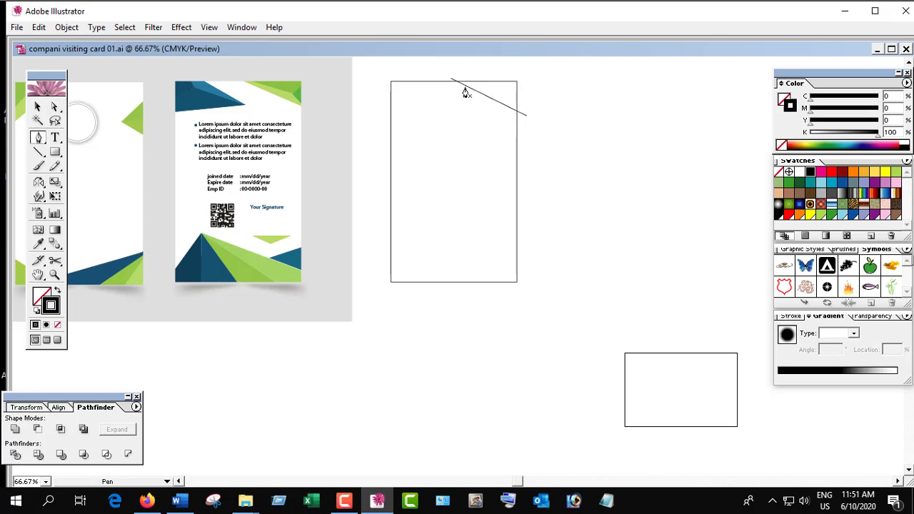
click(460, 79)
click(529, 99)
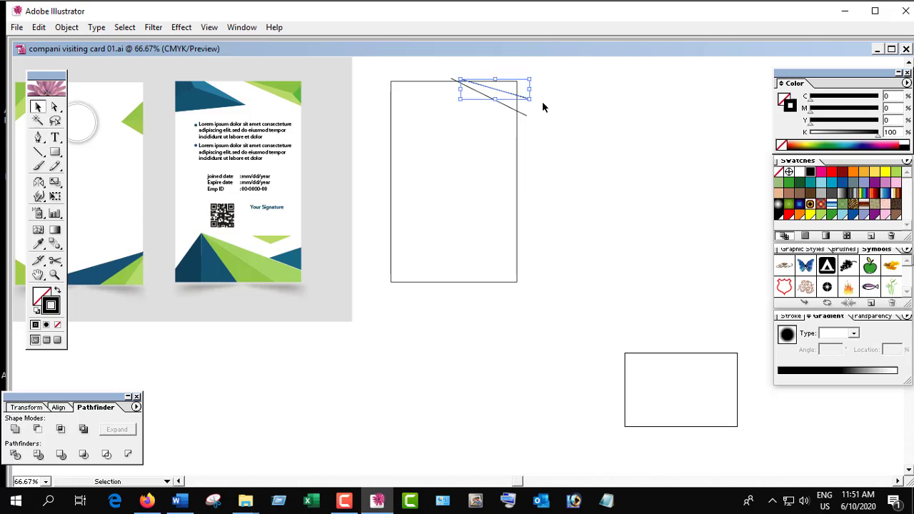
ctrl+click(534, 107)
Draw a four-point angled shape near the top-right and nudge it slightly down.
key(ctrl+1)
drag(361, 249, 463, 195)
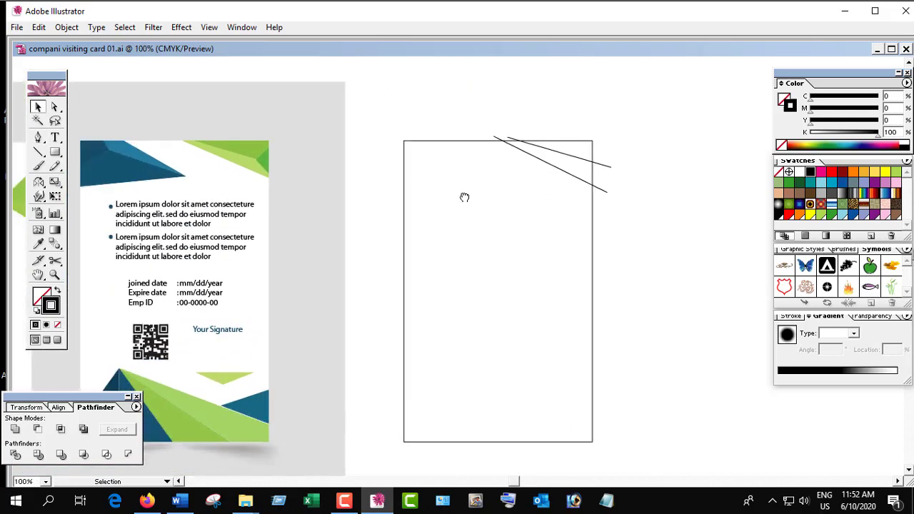
key(p)
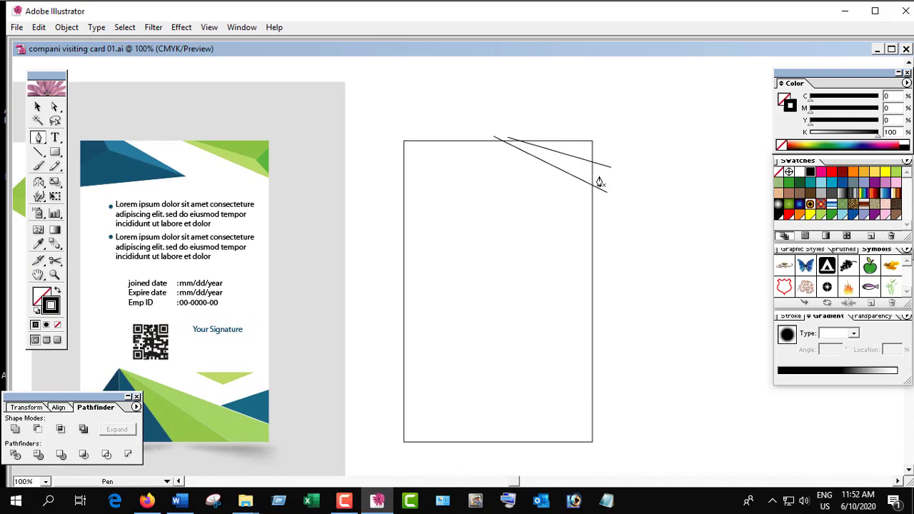
click(596, 180)
click(577, 156)
click(610, 145)
click(630, 170)
key(v)
key(ctrl+plus)
key(ctrl+plus)
key(ctrl+plus)
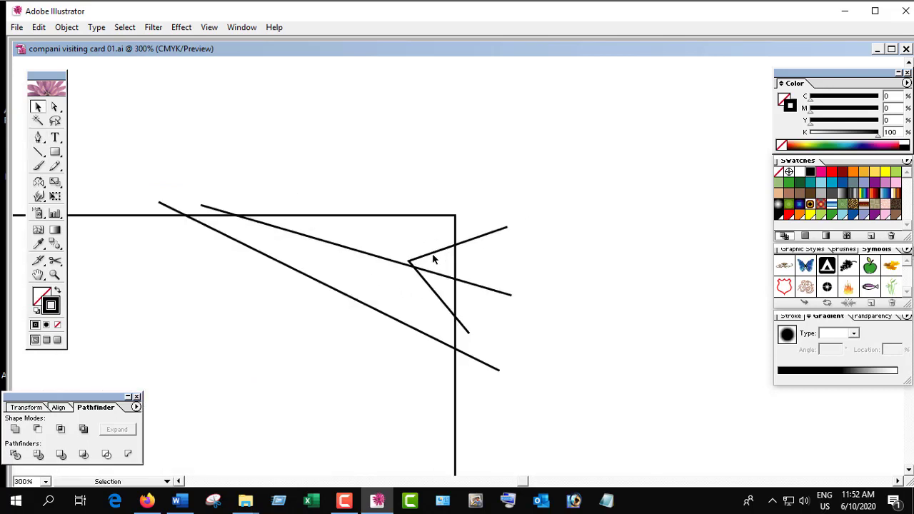
click(434, 254)
drag(433, 254, 434, 257)
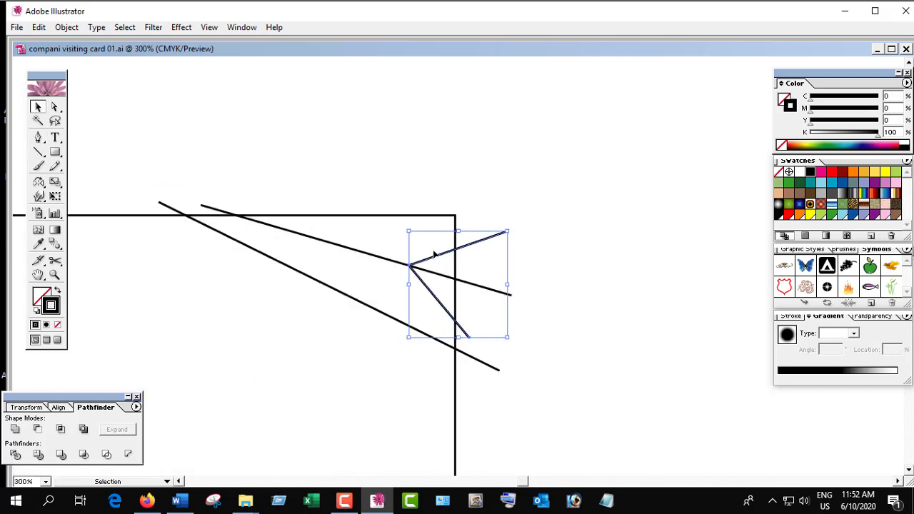
click(377, 297)
Sketch a line at the card's upper left, then remove its stray horizontal segment.
alt+click(381, 284)
alt+click(380, 284)
alt+click(381, 284)
alt+click(445, 307)
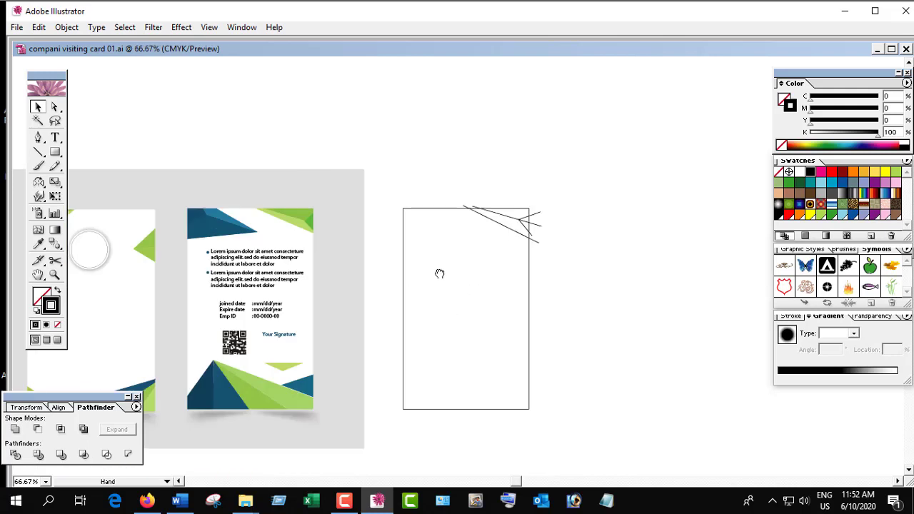
click(40, 139)
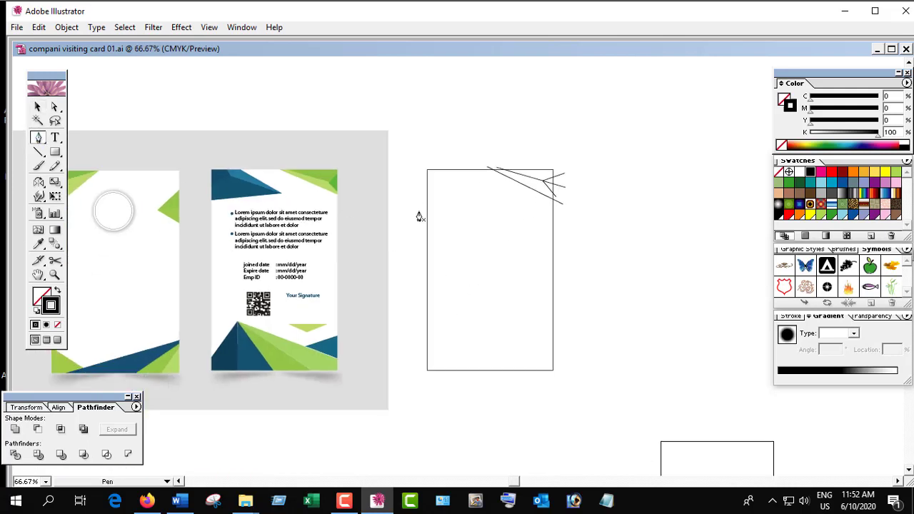
click(419, 210)
click(495, 205)
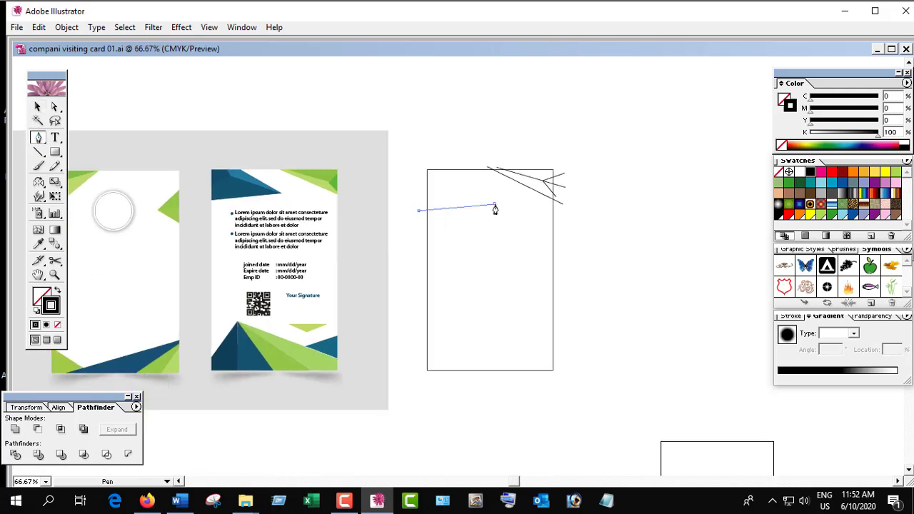
click(453, 163)
key(ctrl+z)
ctrl+click(445, 167)
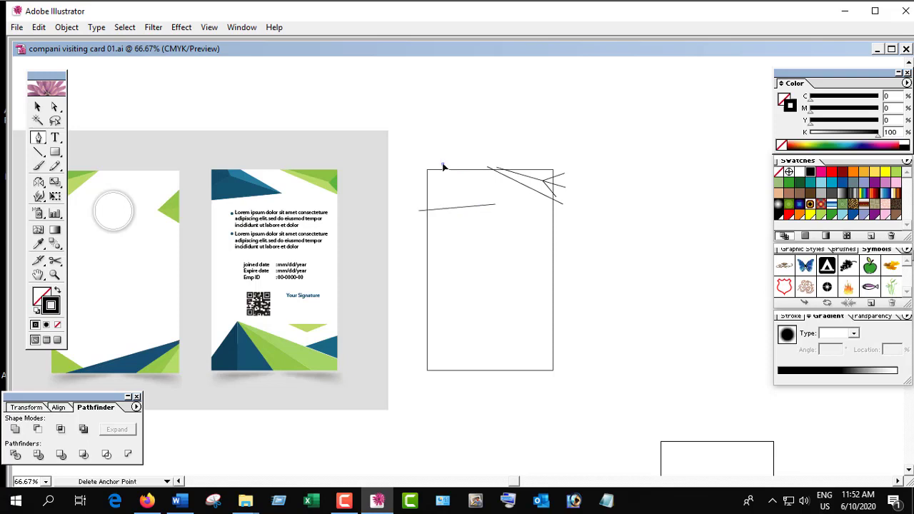
click(38, 106)
click(445, 209)
key(Delete)
Redraw the angled line from the card's upper left up to the top edge.
click(38, 138)
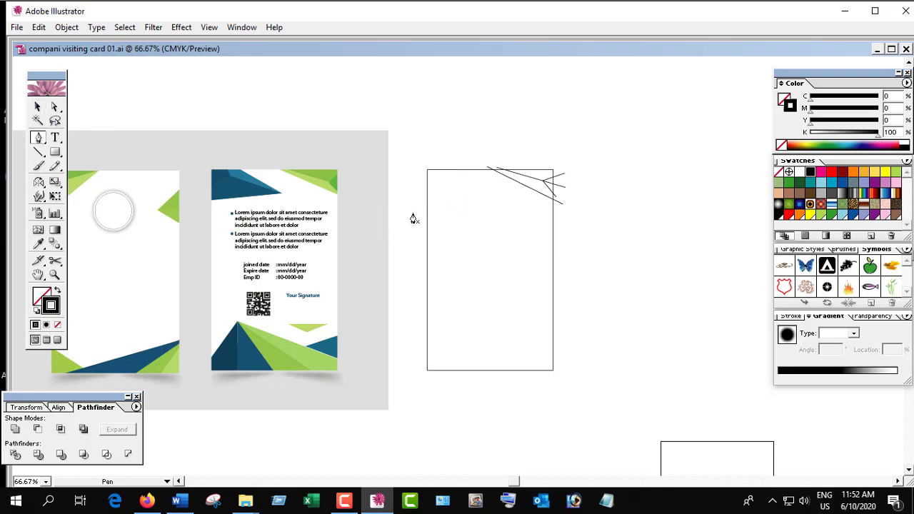
click(420, 209)
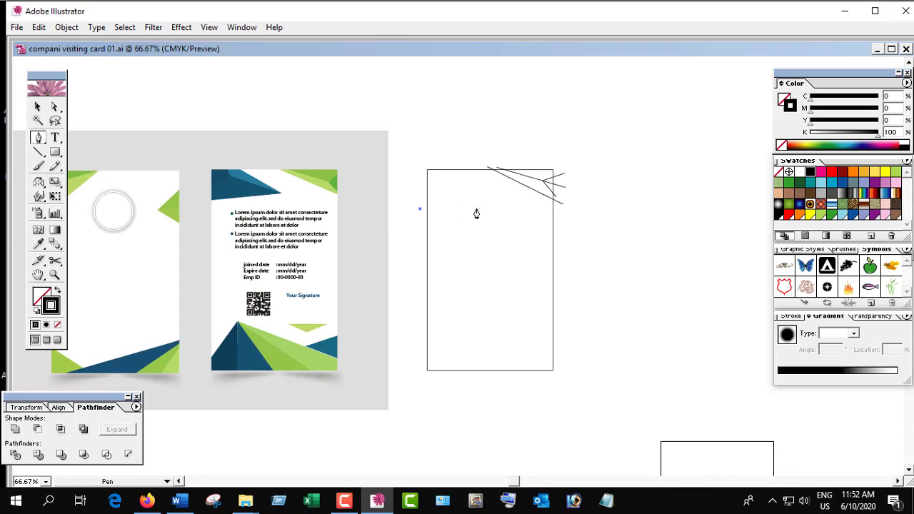
click(443, 167)
key(v)
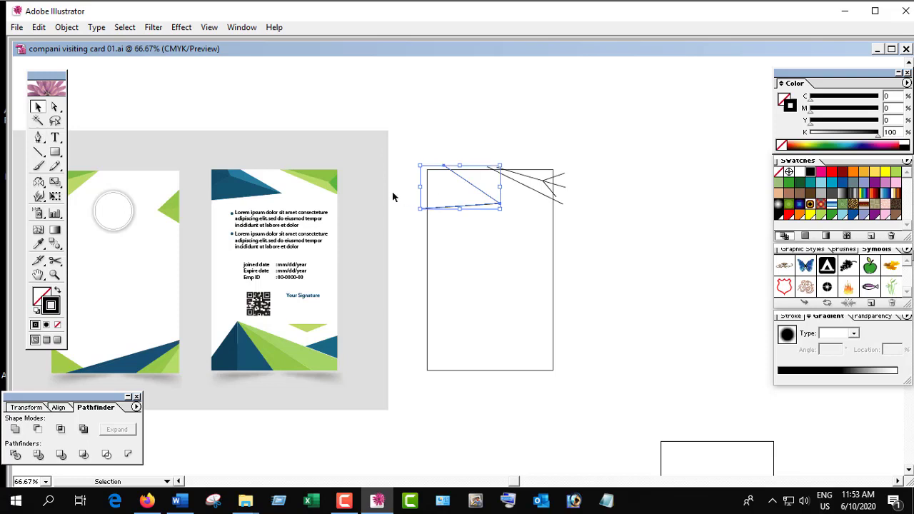
click(392, 196)
key(ctrl+plus)
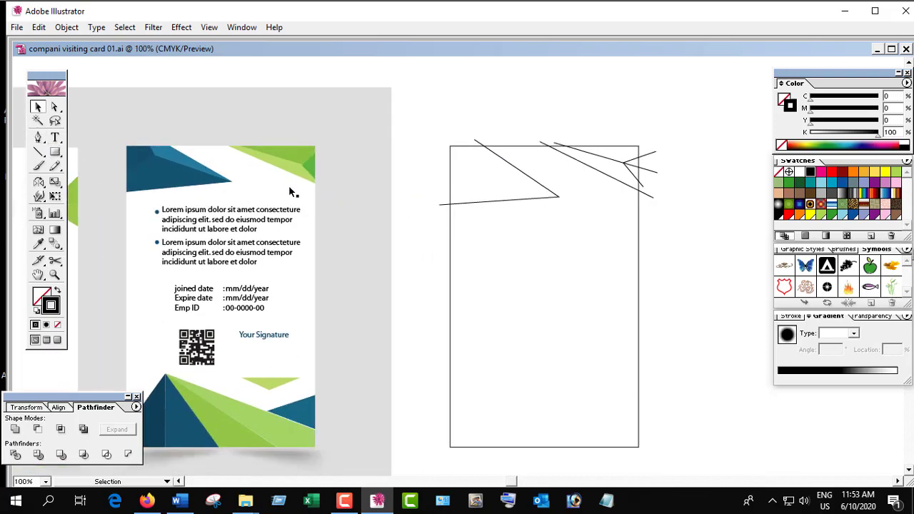
Add a line past the top-left corner and a short line down from the top edge.
key(p)
click(559, 197)
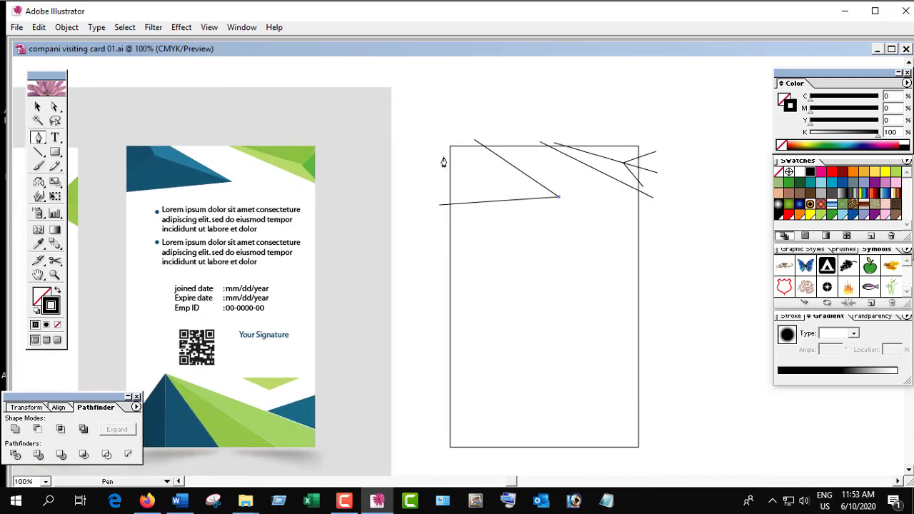
click(429, 138)
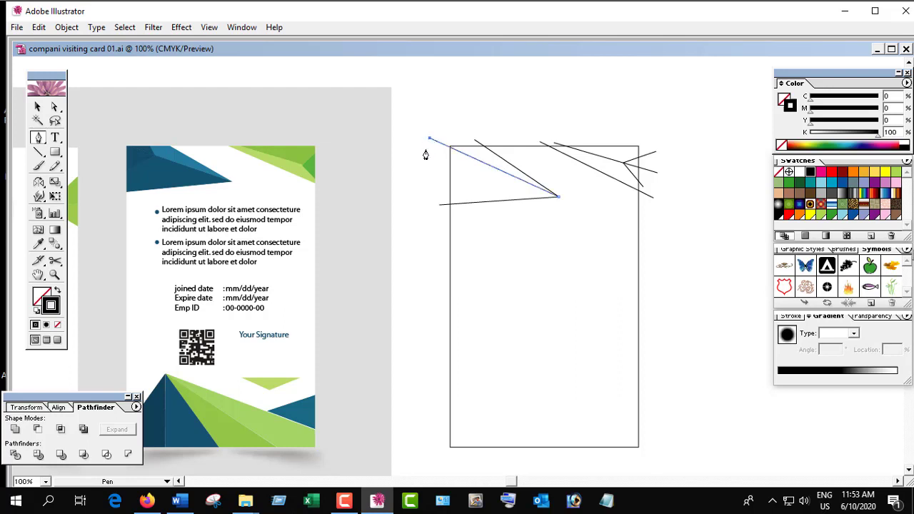
ctrl+click(413, 165)
click(469, 145)
click(444, 177)
key(v)
click(423, 159)
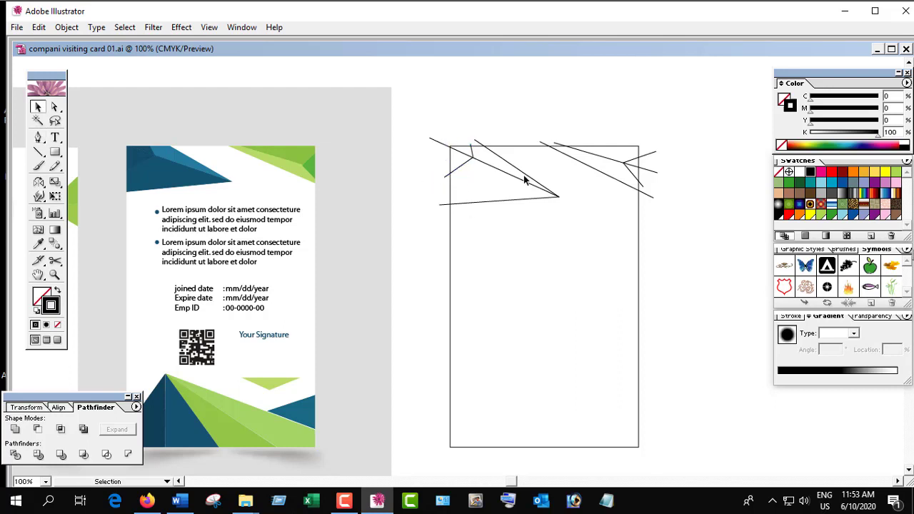
Draw the first fan line from an apex down past the card's bottom edge.
scroll(514, 348, down, 4)
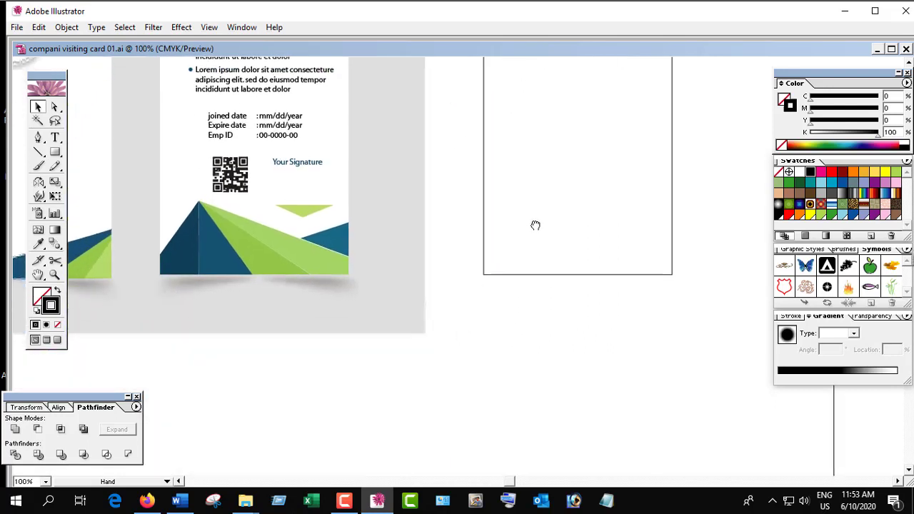
scroll(532, 225, down, 1)
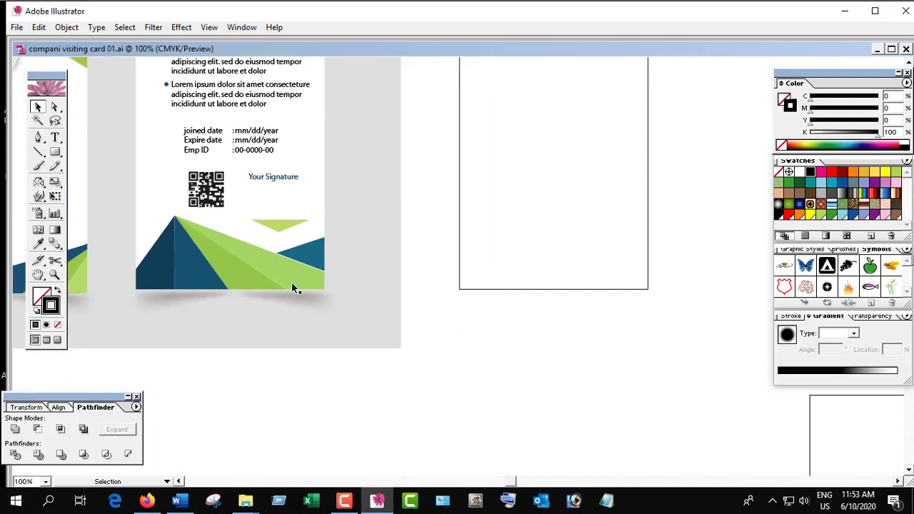
key(p)
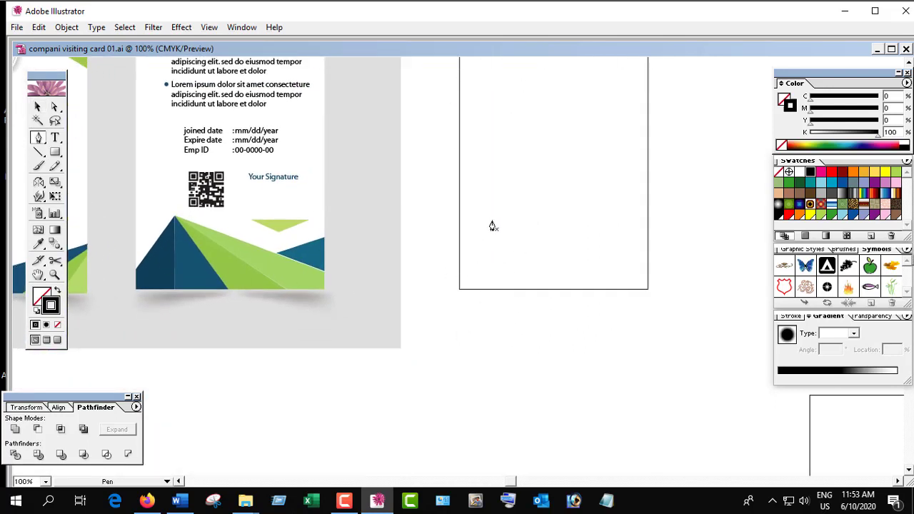
click(499, 220)
click(444, 273)
key(ctrl+z)
click(494, 217)
click(489, 296)
key(v)
click(493, 319)
Add a fan line running from the apex down-right to the bottom edge.
key(p)
click(489, 297)
click(494, 218)
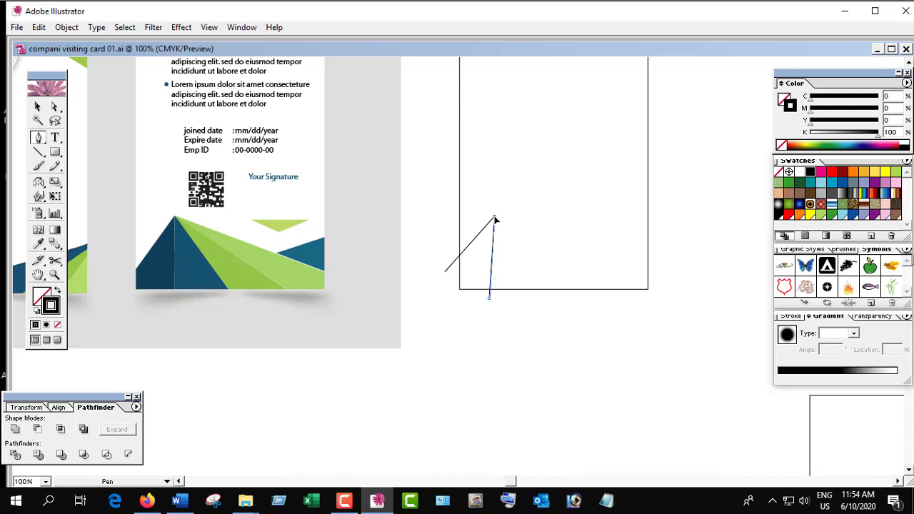
click(538, 303)
key(v)
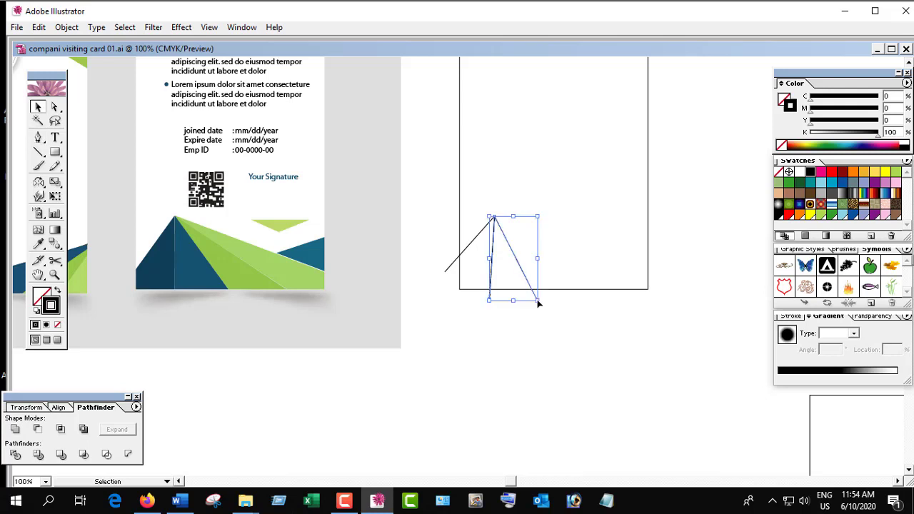
key(ctrl+shift+a)
key(p)
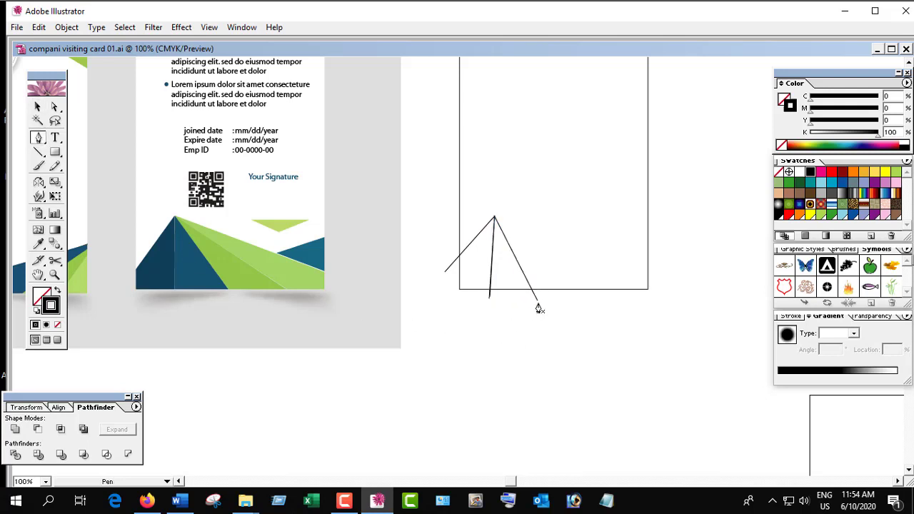
click(538, 301)
key(v)
key(ctrl+shift+a)
Add another fan line from the apex toward the bottom right.
key(p)
click(540, 304)
click(494, 218)
click(593, 303)
ctrl+click(589, 343)
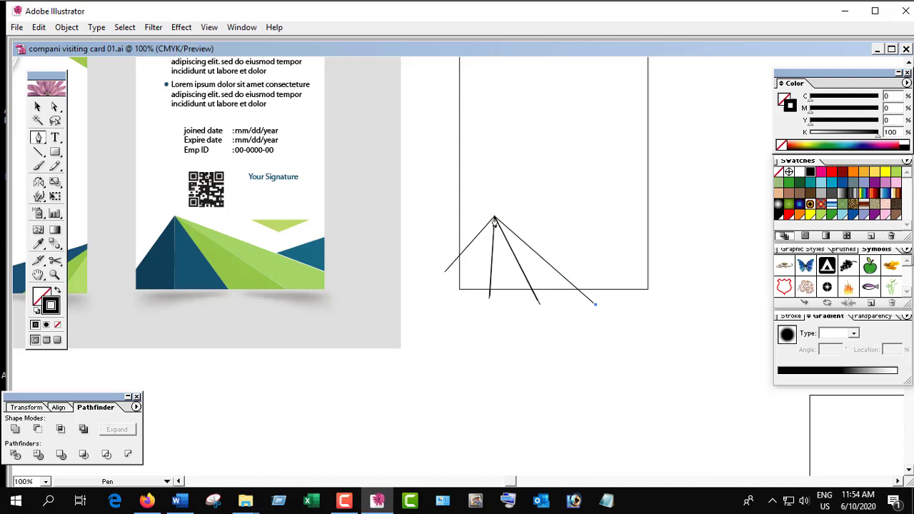
Draw a long fan line to the card's right edge and a line back up from its end.
click(494, 218)
click(656, 278)
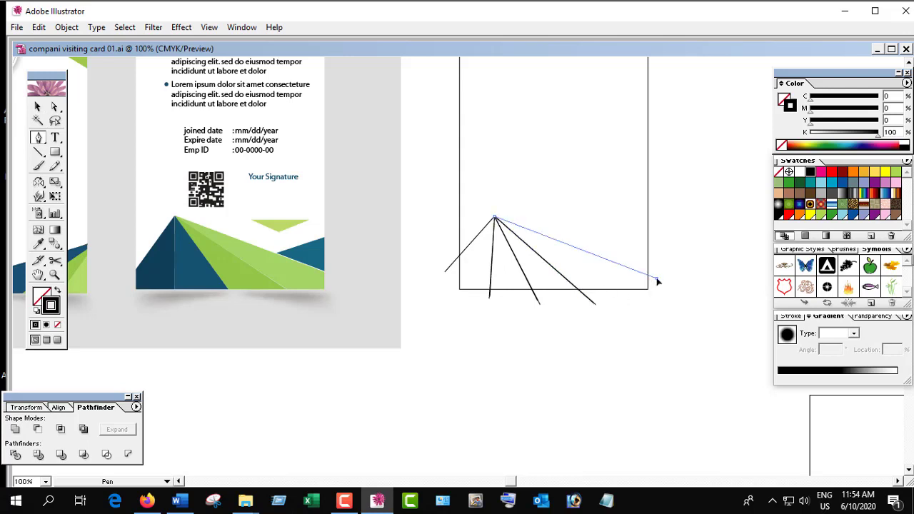
key(v)
click(651, 320)
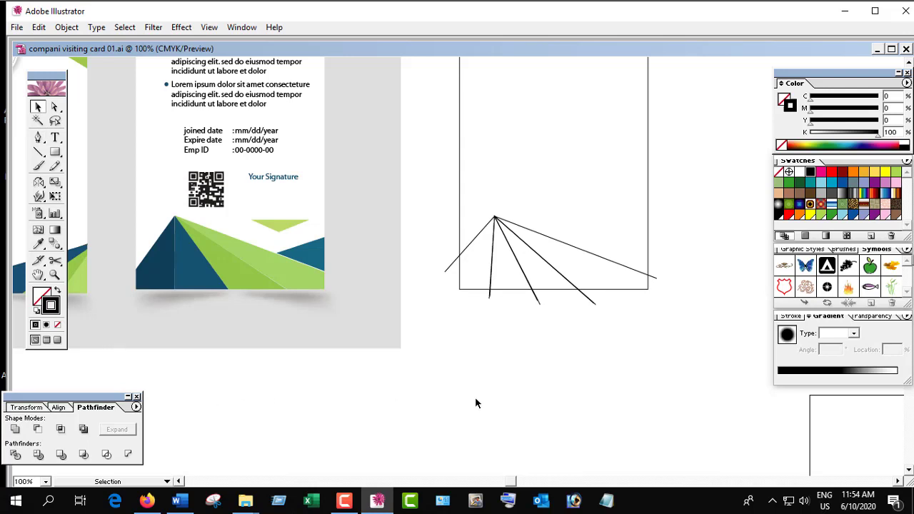
key(p)
click(661, 279)
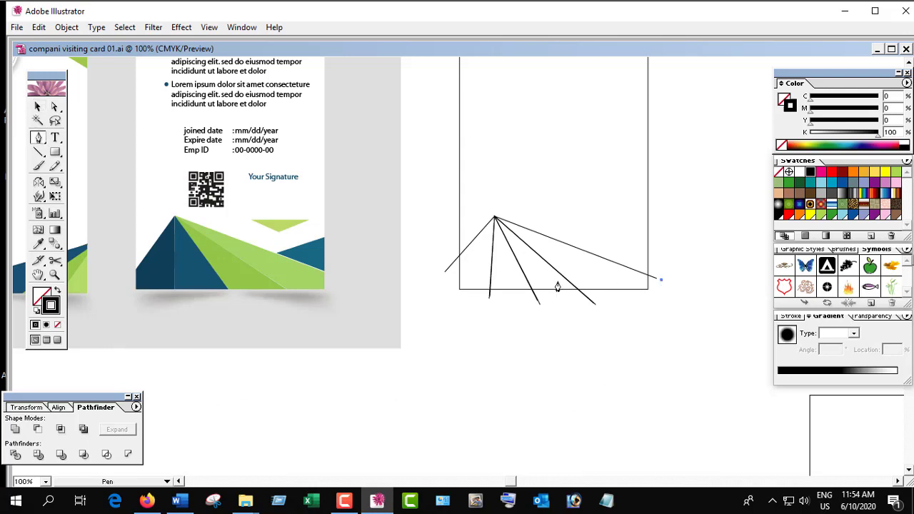
click(662, 236)
ctrl+click(721, 246)
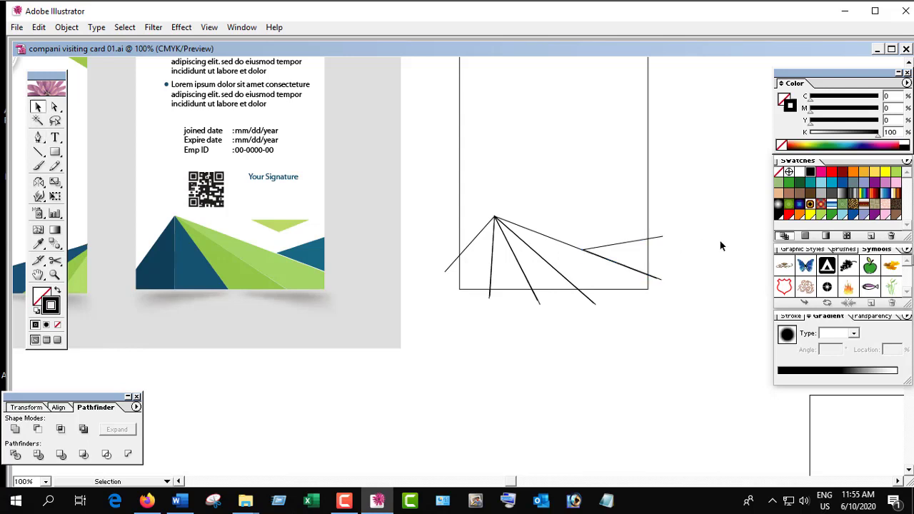
Draw a small closed triangle above the long line, redrawing it once.
key(p)
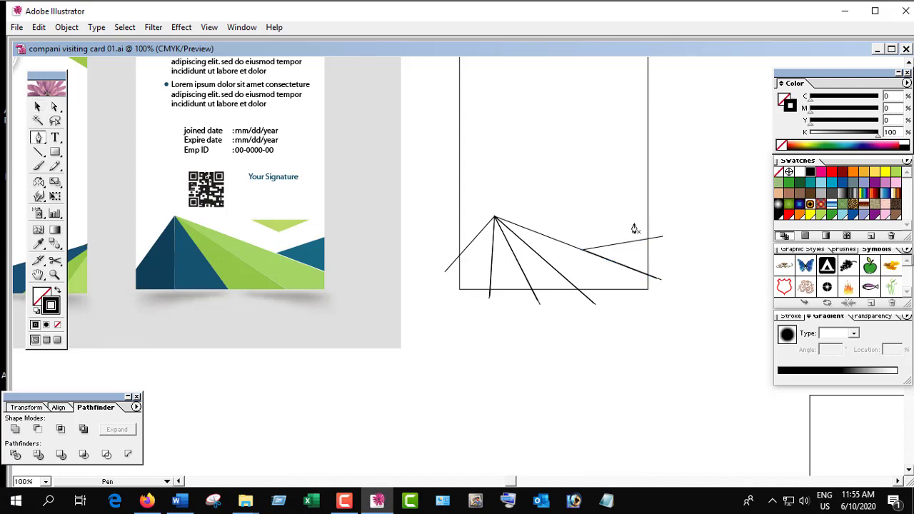
click(632, 224)
click(595, 229)
click(563, 215)
click(633, 222)
key(Delete)
click(633, 222)
click(591, 230)
click(556, 214)
click(632, 221)
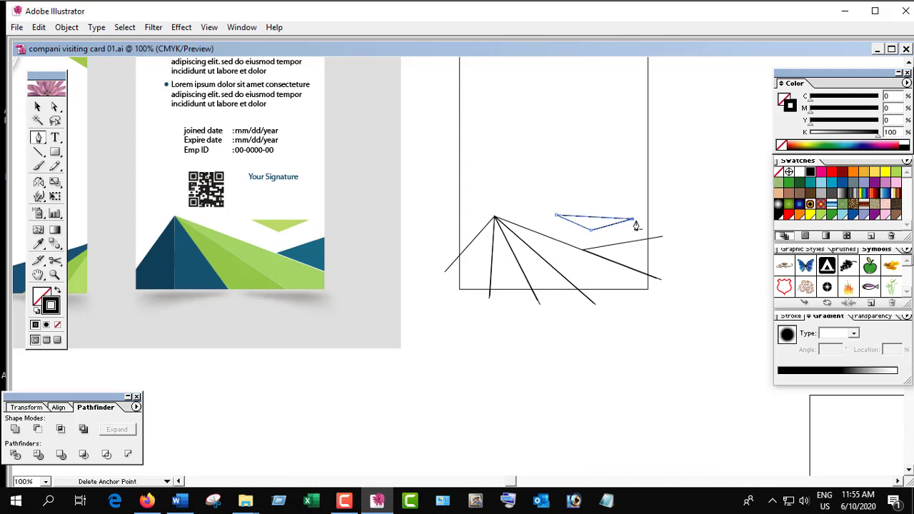
ctrl+click(672, 235)
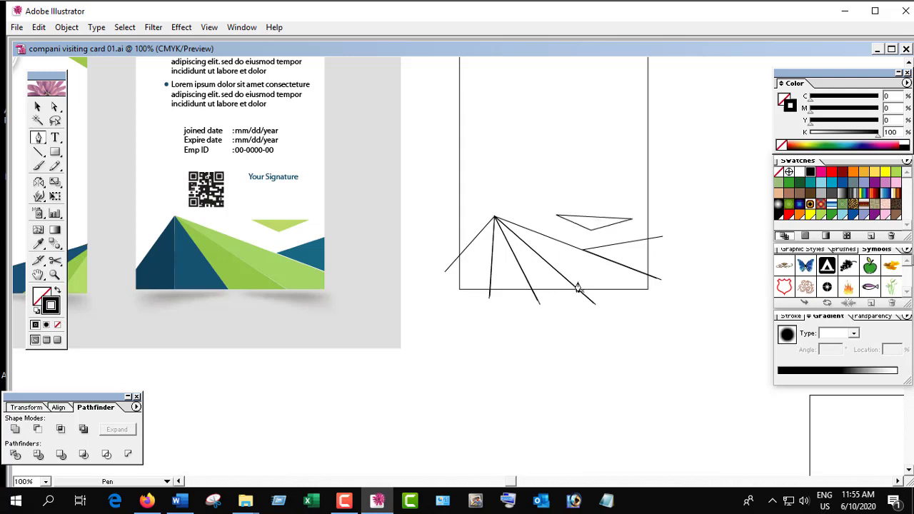
key(v)
key(ctrl+minus)
key(ctrl+minus)
Fill the leftmost bottom triangle with the reference card's dark blue.
key(ctrl+plus)
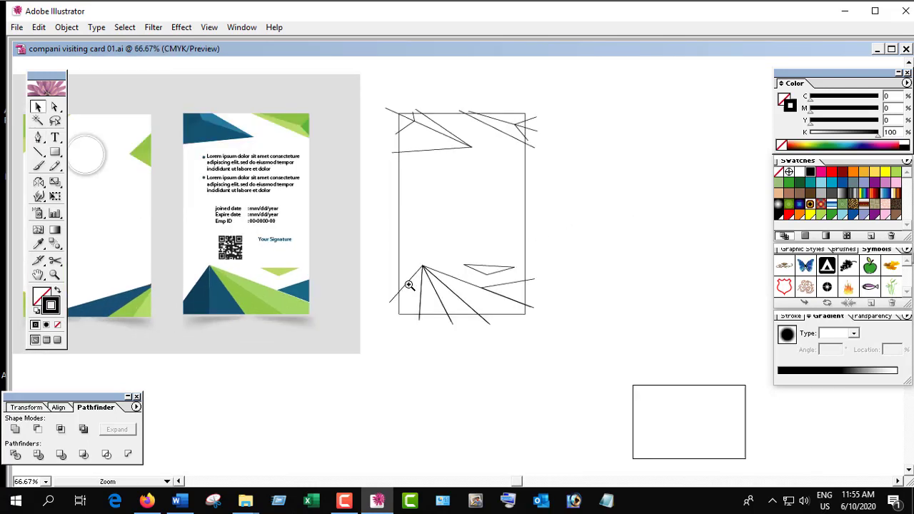
key(ctrl+a)
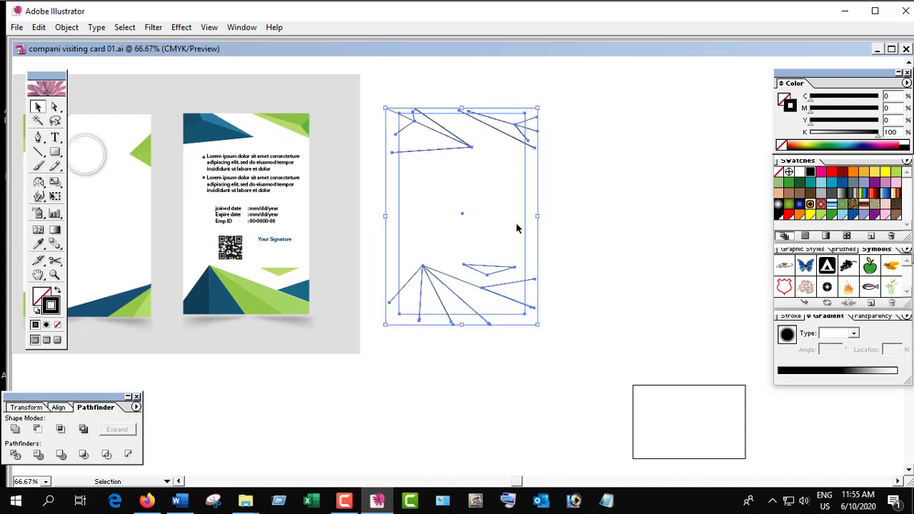
key(ctrl+shift+a)
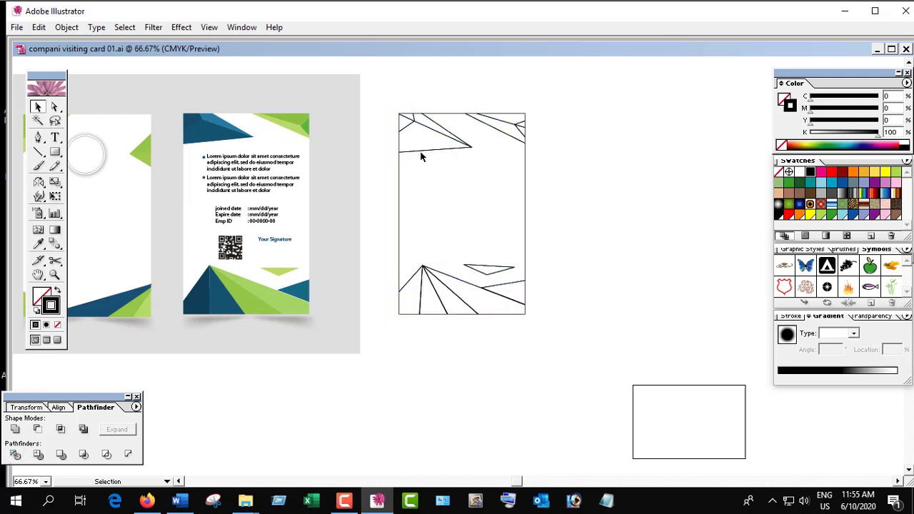
key(ctrl+plus)
key(ctrl+plus)
key(ctrl+plus)
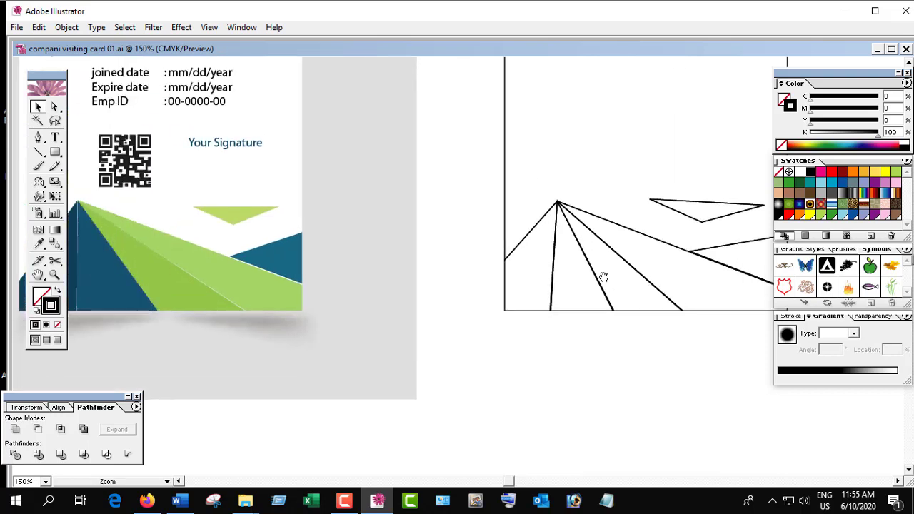
key(ctrl+1)
click(54, 106)
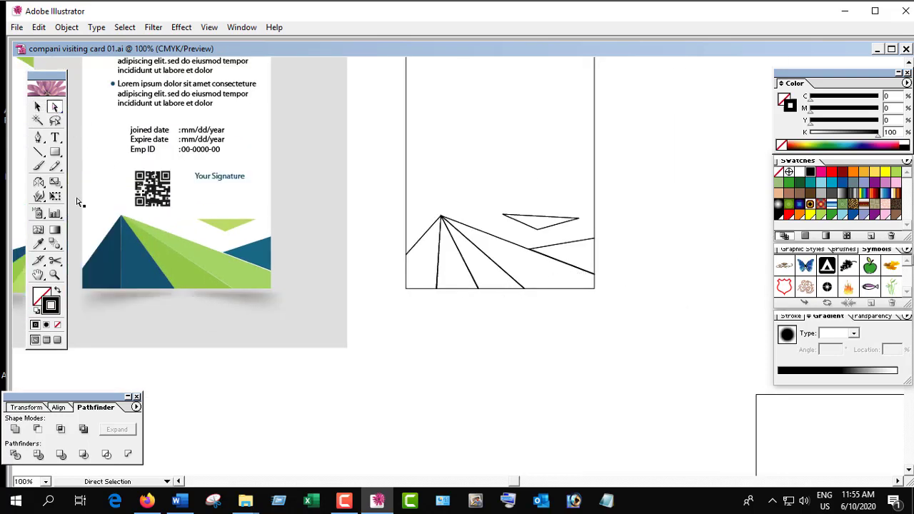
click(407, 274)
click(38, 243)
click(113, 262)
Fill the middle, next and right bottom triangles with blue, green and light green.
key(a)
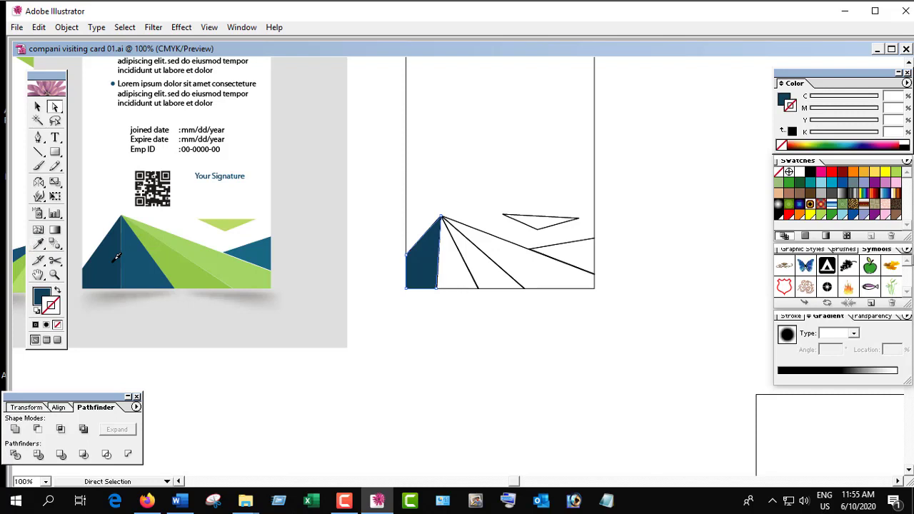
click(454, 293)
key(i)
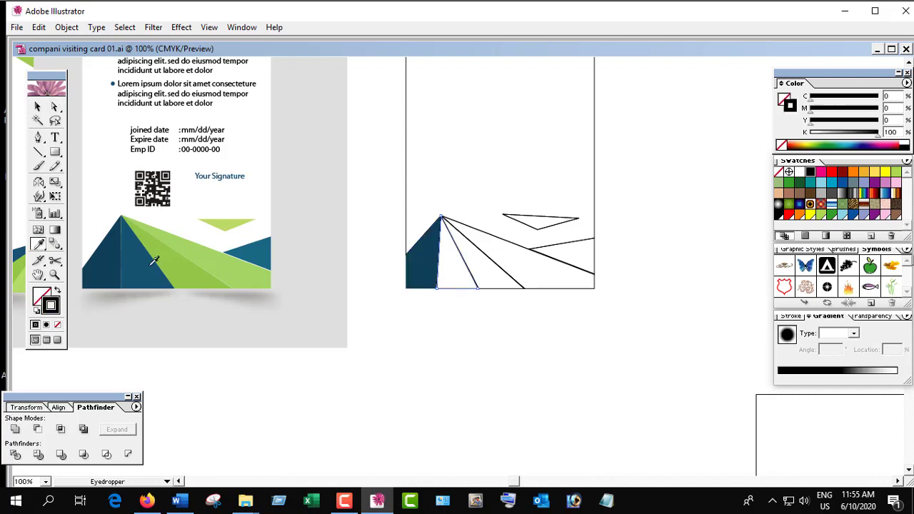
click(152, 261)
key(a)
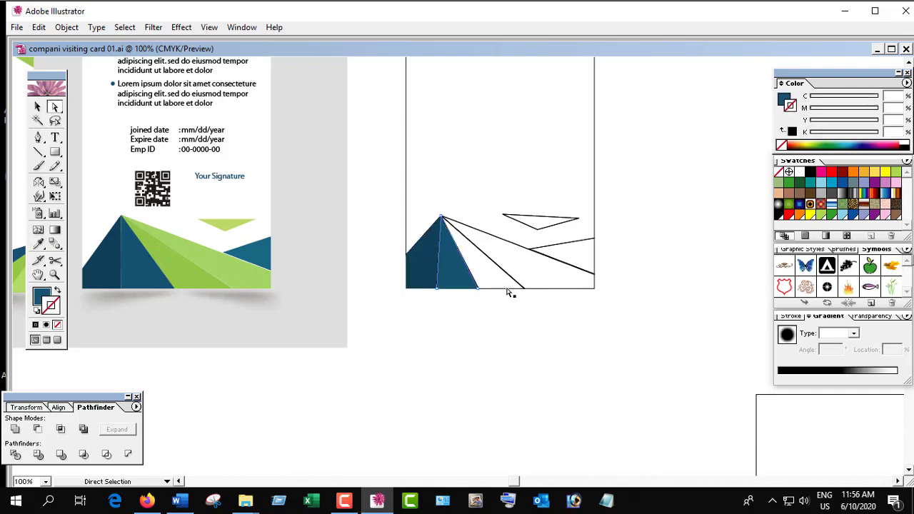
click(507, 288)
key(i)
click(196, 265)
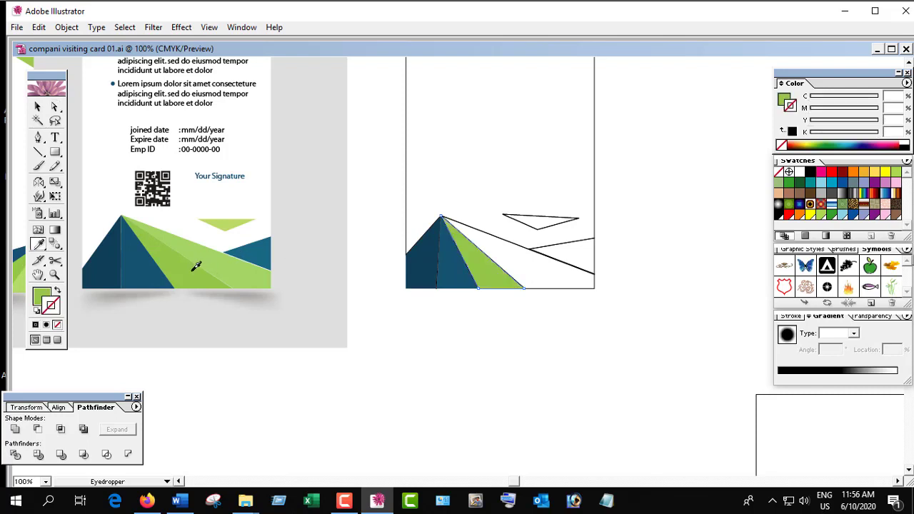
key(a)
click(550, 289)
key(i)
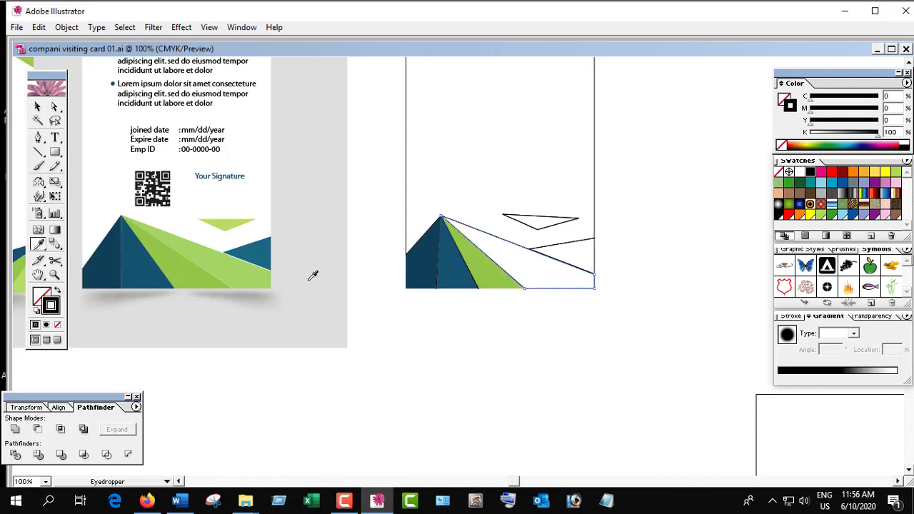
click(234, 269)
Fill the right-edge triangle dark blue and the floating triangle light green.
key(a)
click(595, 262)
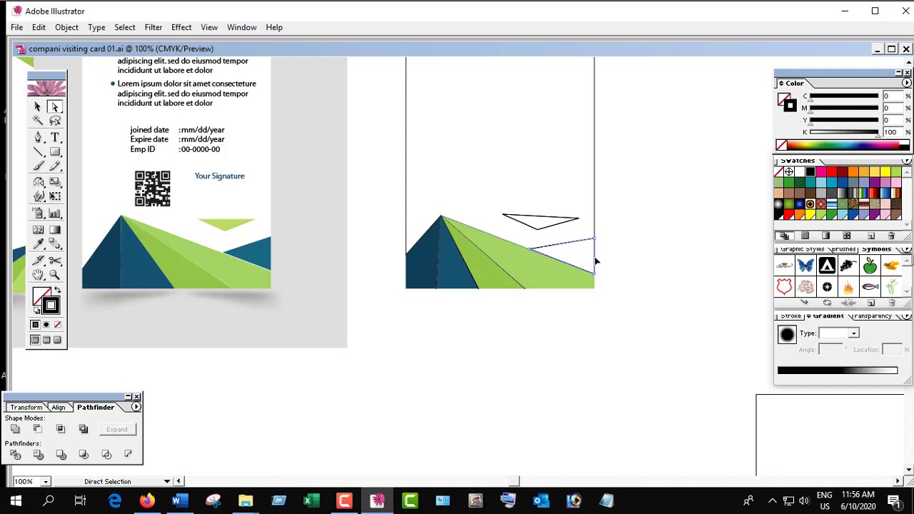
key(i)
click(272, 245)
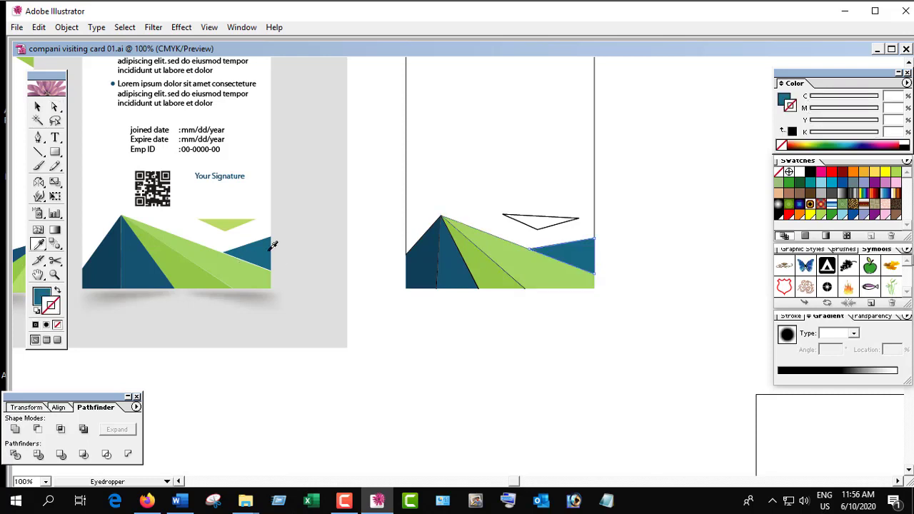
key(a)
click(529, 219)
click(534, 218)
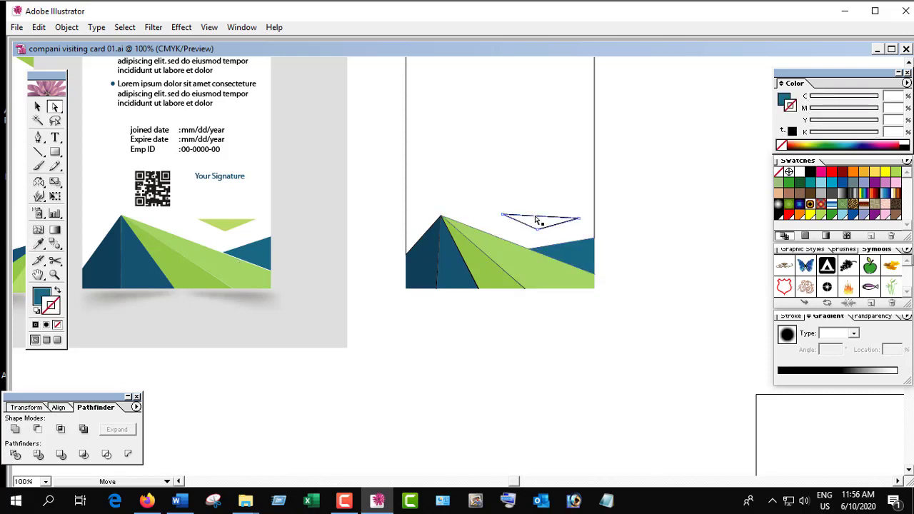
key(i)
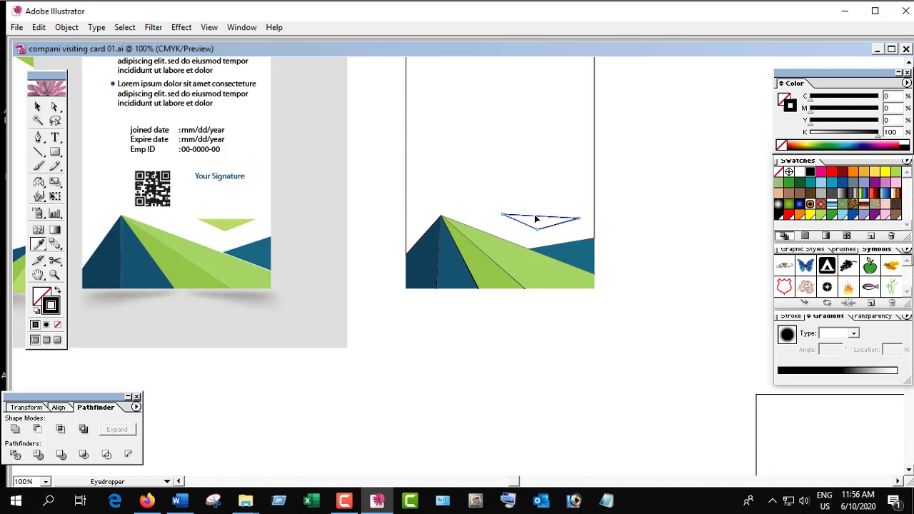
click(240, 222)
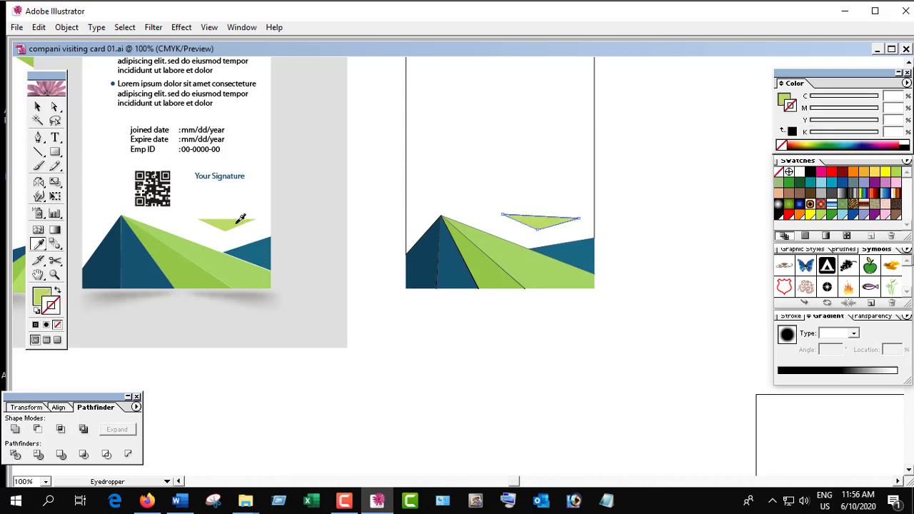
click(38, 107)
click(436, 357)
key(ctrl+minus)
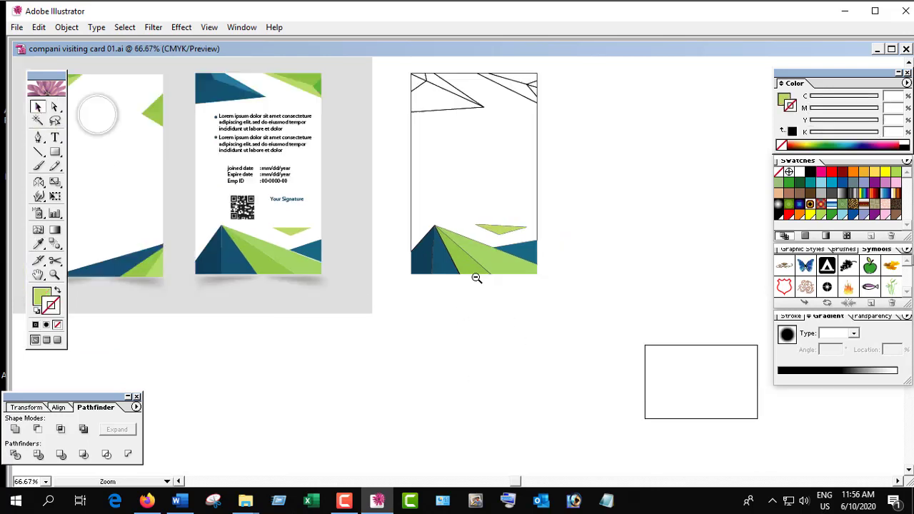
Fill the outlined card's top-left triangle with dark blue sampled from the reference card.
scroll(491, 255, up, 2)
scroll(469, 244, up, 2)
click(469, 244)
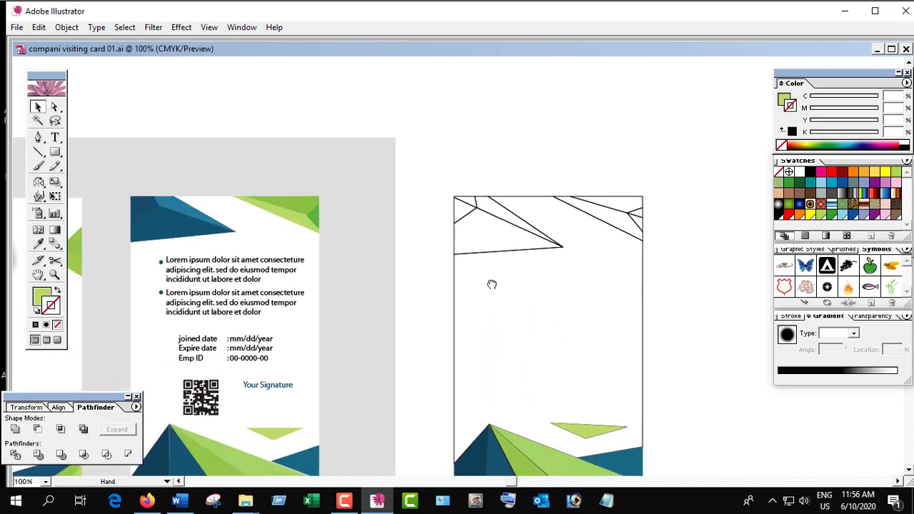
key(a)
click(489, 254)
click(457, 241)
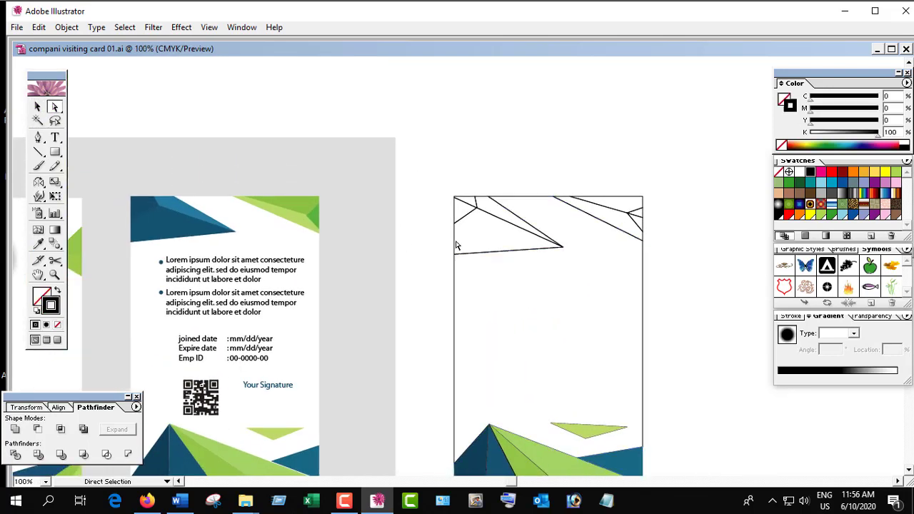
click(455, 245)
key(i)
click(179, 223)
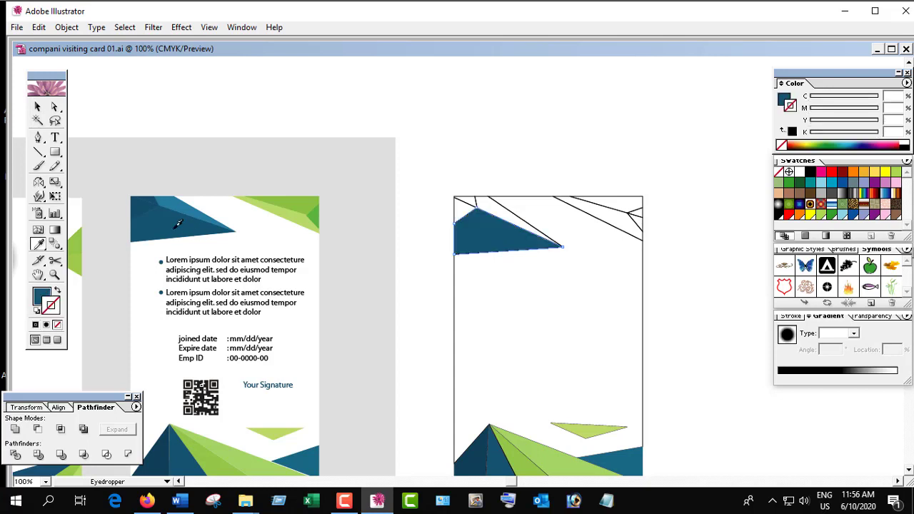
Colour the small top-left corner pieces dark blue, blue and the lighter blue.
key(a)
click(456, 210)
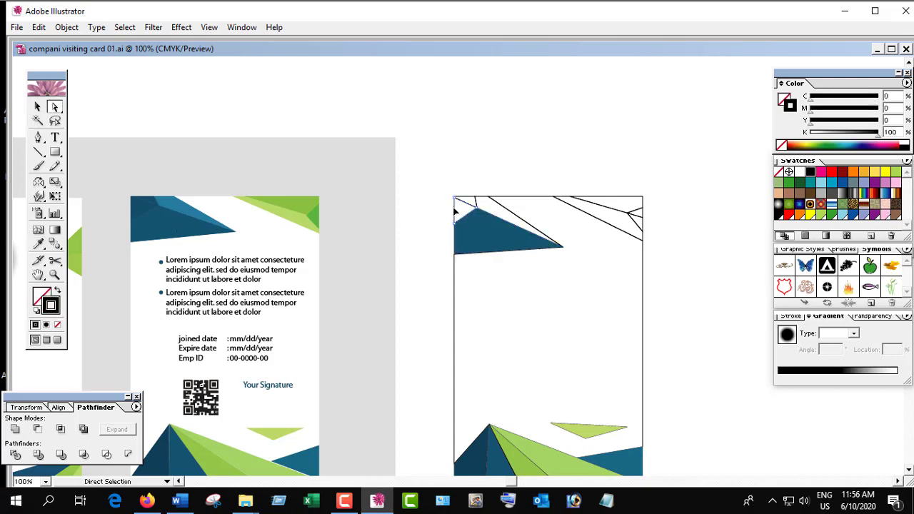
key(i)
click(153, 199)
key(a)
click(463, 201)
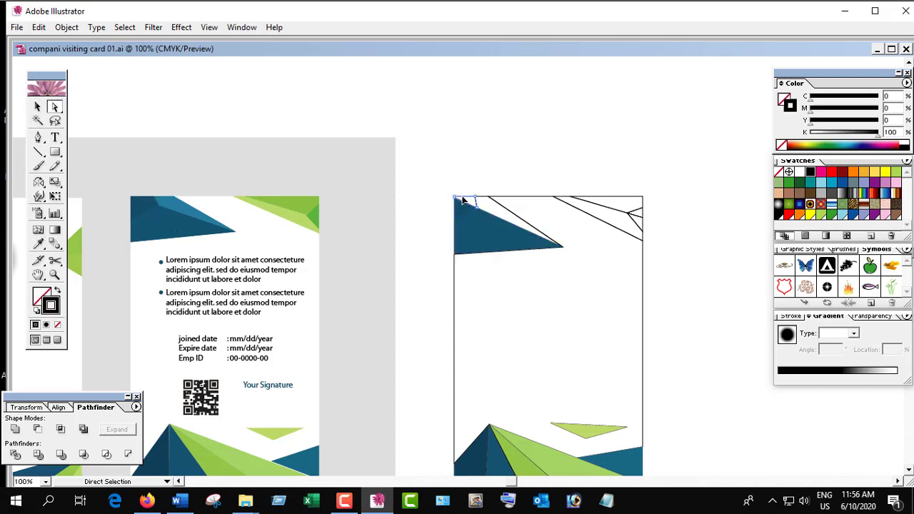
key(i)
click(155, 193)
key(a)
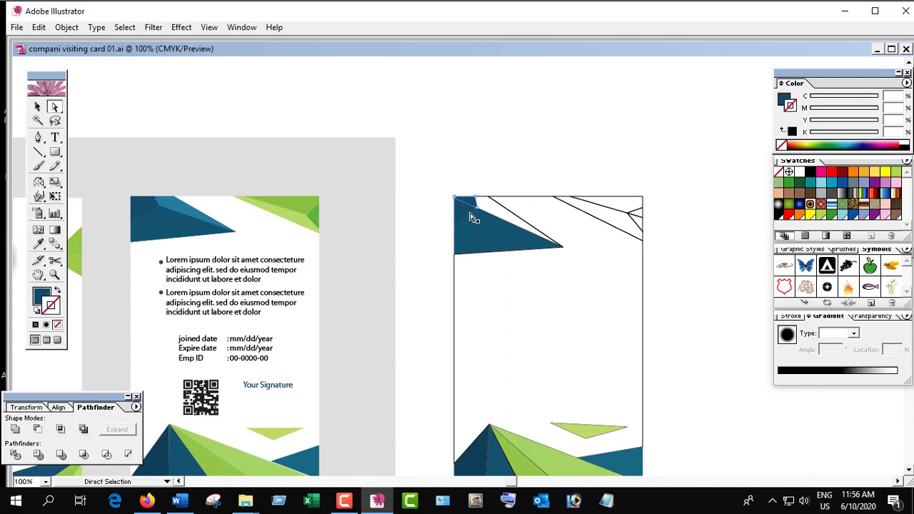
click(483, 201)
key(i)
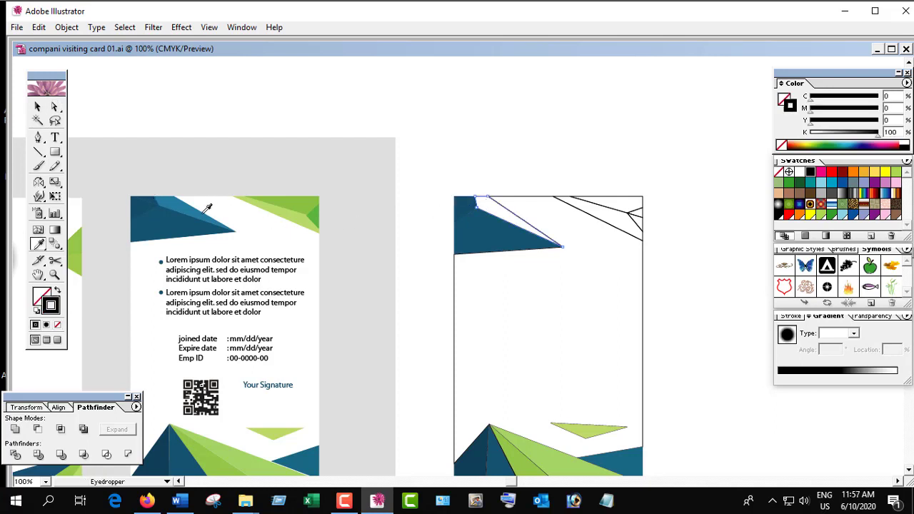
click(191, 207)
Fill the path along the card's top and the top-right path with green.
key(a)
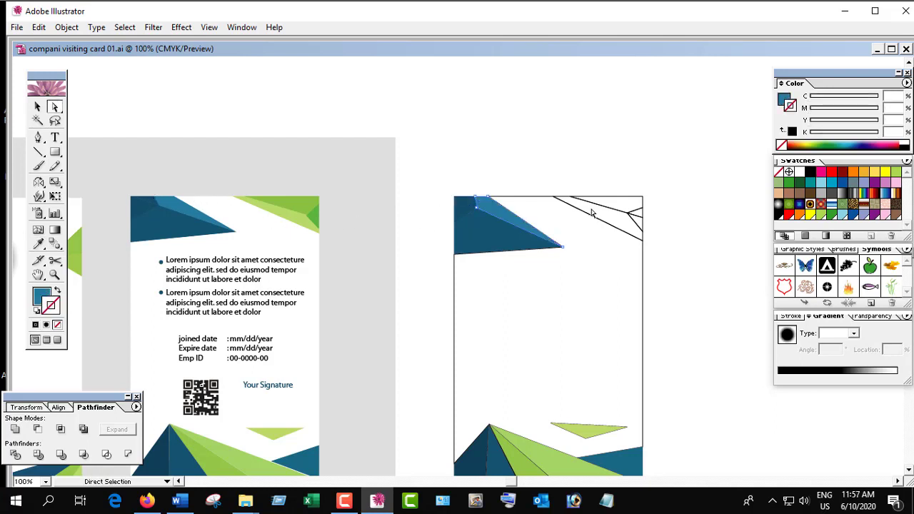
click(564, 201)
key(i)
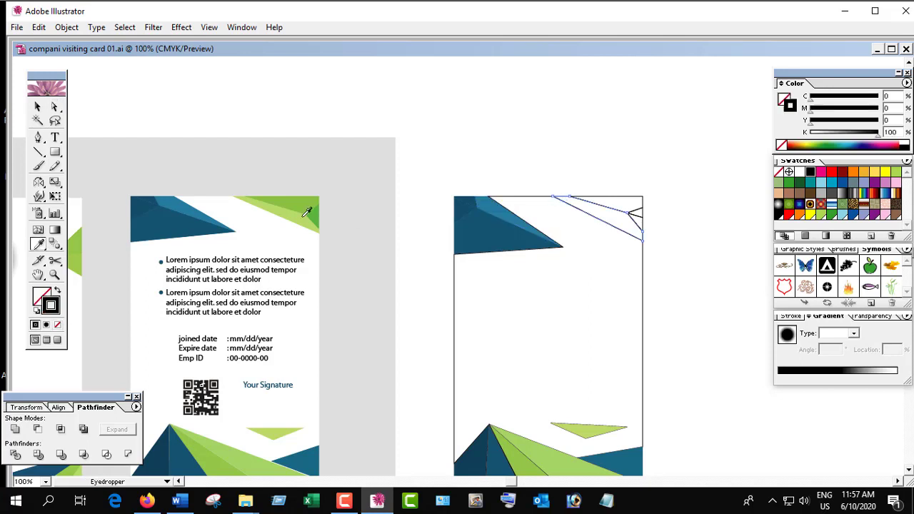
click(306, 213)
key(a)
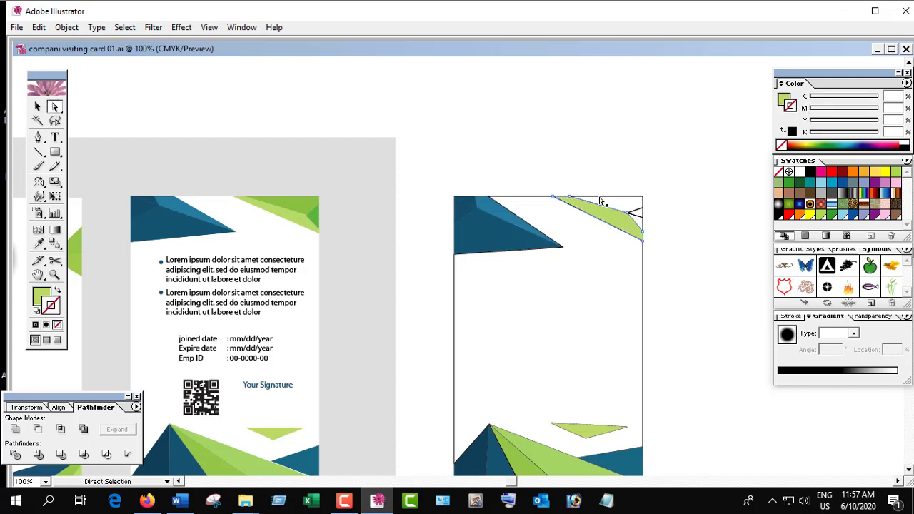
click(602, 202)
key(p)
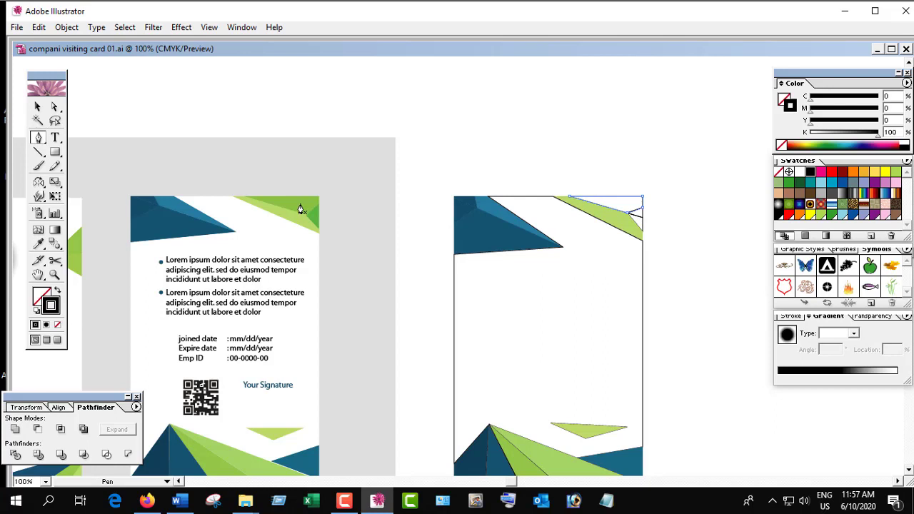
key(i)
click(302, 203)
Fill the remaining small top-right corner path and sliver with green.
key(a)
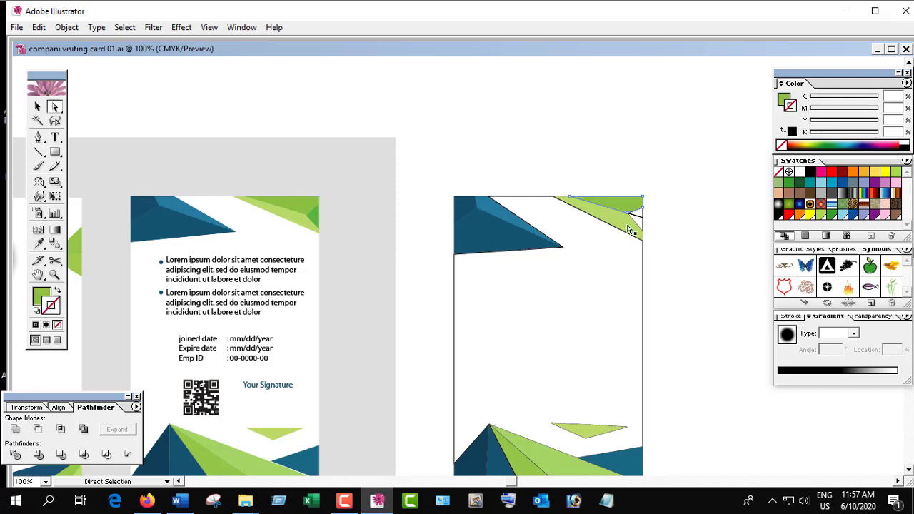
click(642, 226)
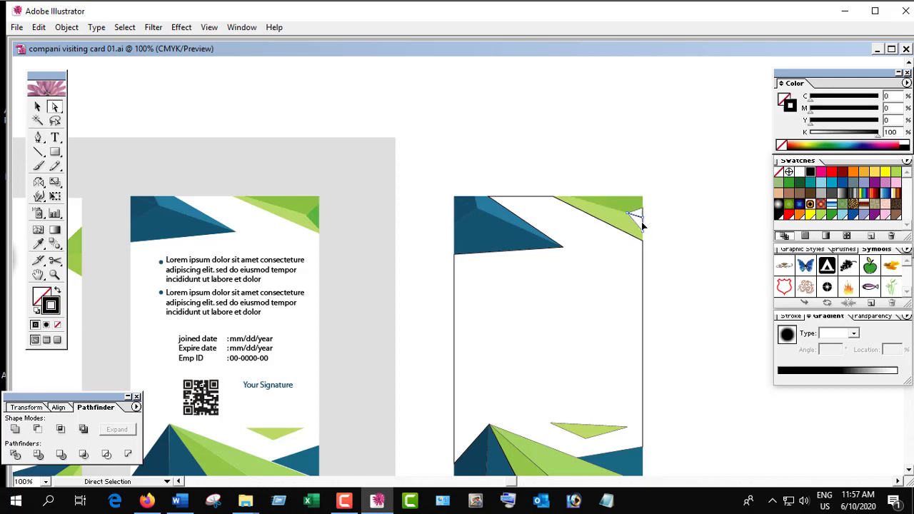
key(i)
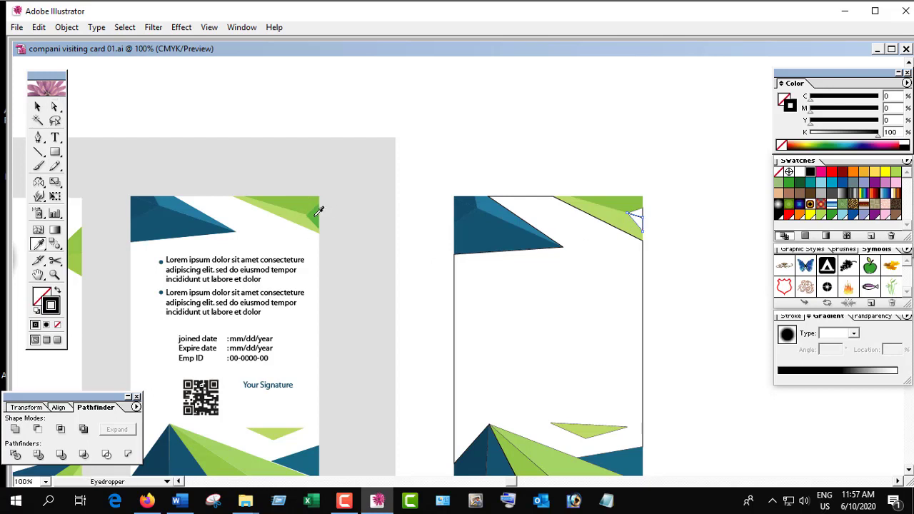
click(318, 214)
key(a)
click(645, 221)
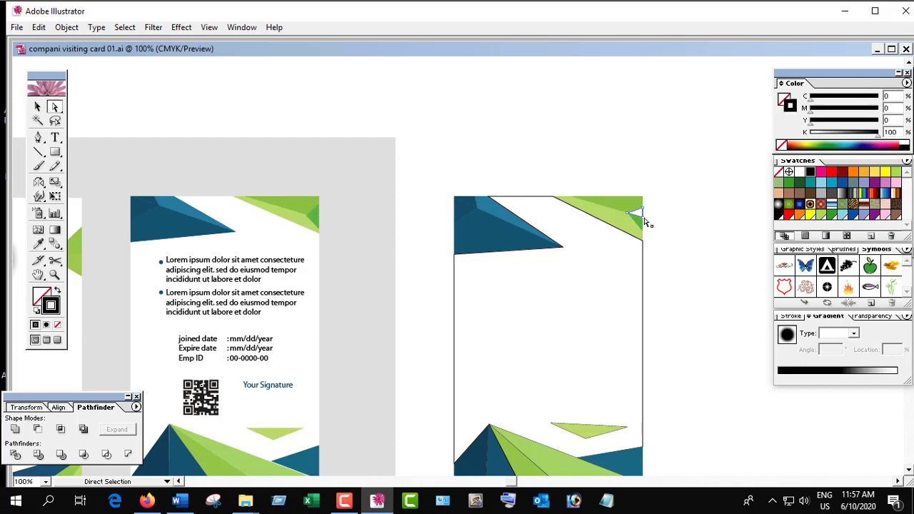
key(i)
click(317, 213)
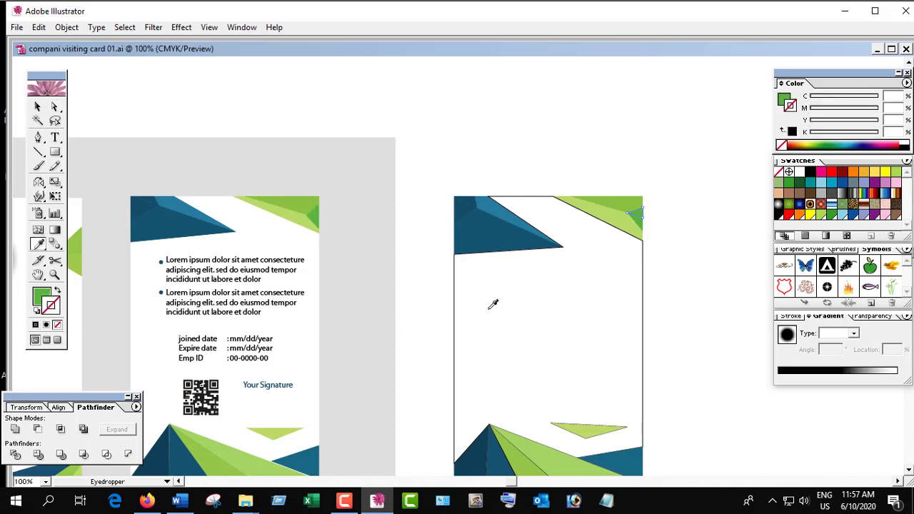
key(ctrl+minus)
key(ctrl+minus)
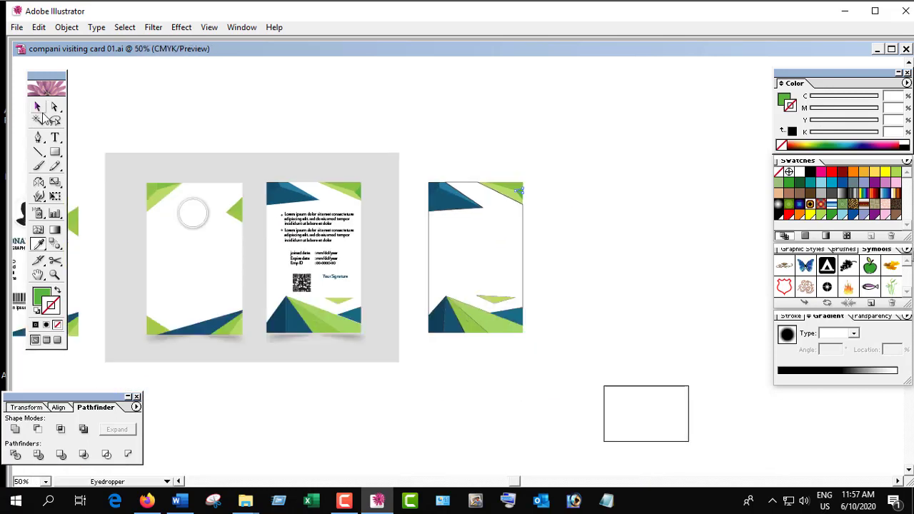
Give the right card's outline path a white fill and no stroke.
click(41, 111)
click(416, 251)
key(a)
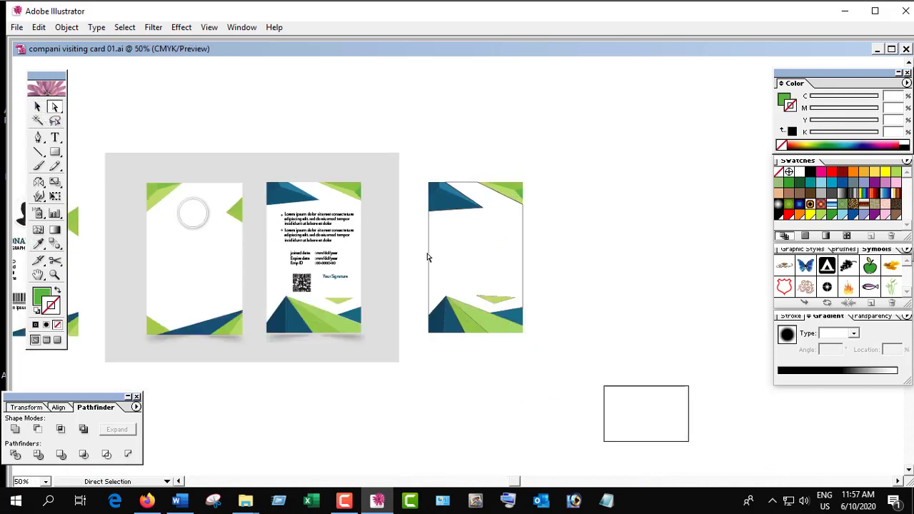
click(427, 257)
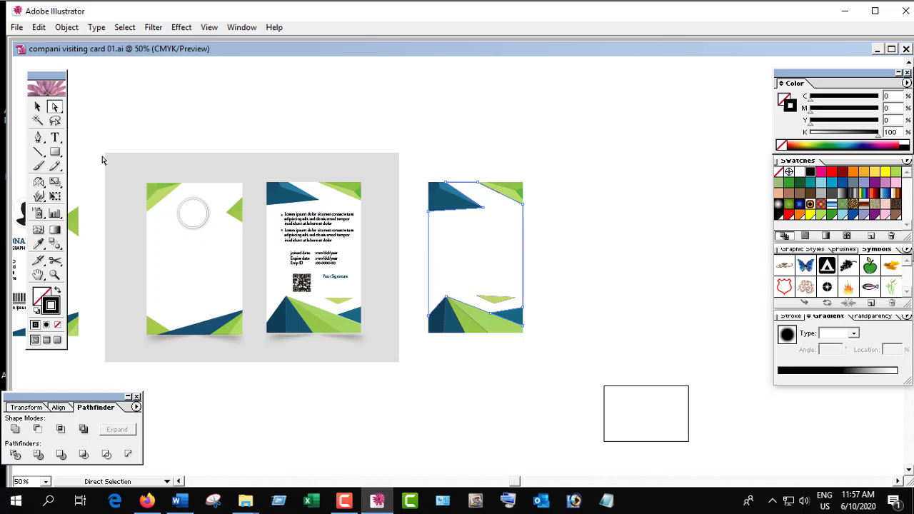
key(i)
click(282, 270)
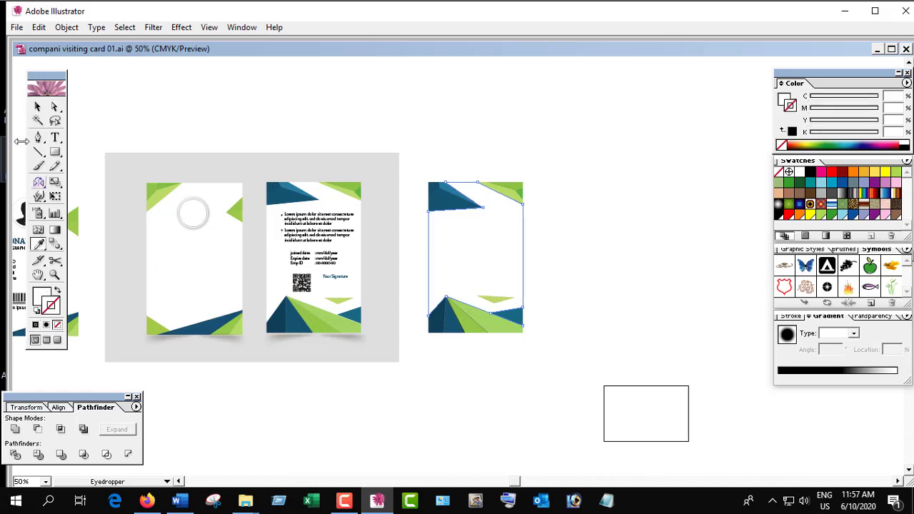
Group all of the right card's shapes into one object.
click(37, 107)
click(558, 312)
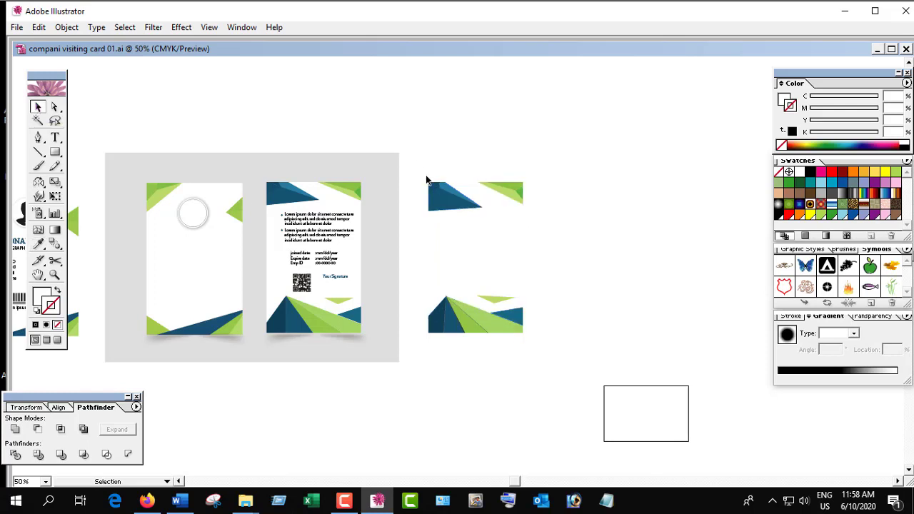
drag(419, 163, 550, 373)
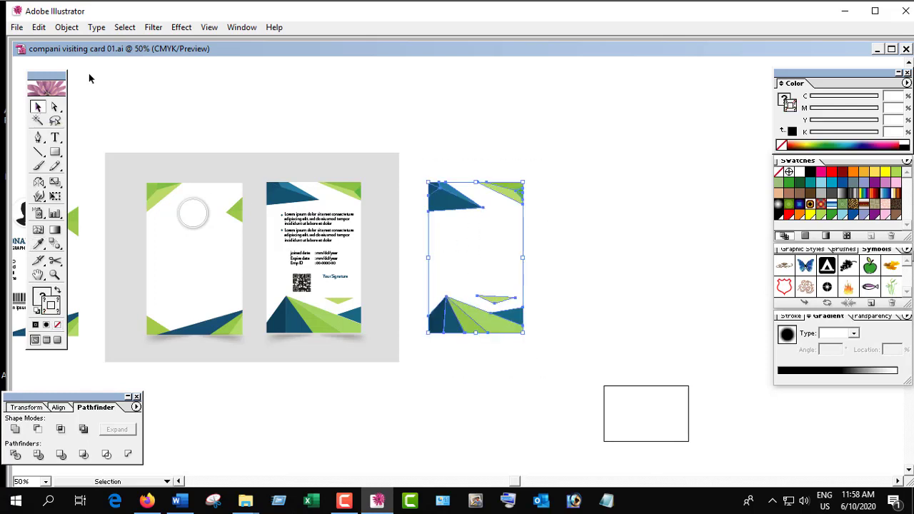
click(67, 27)
click(89, 76)
click(557, 243)
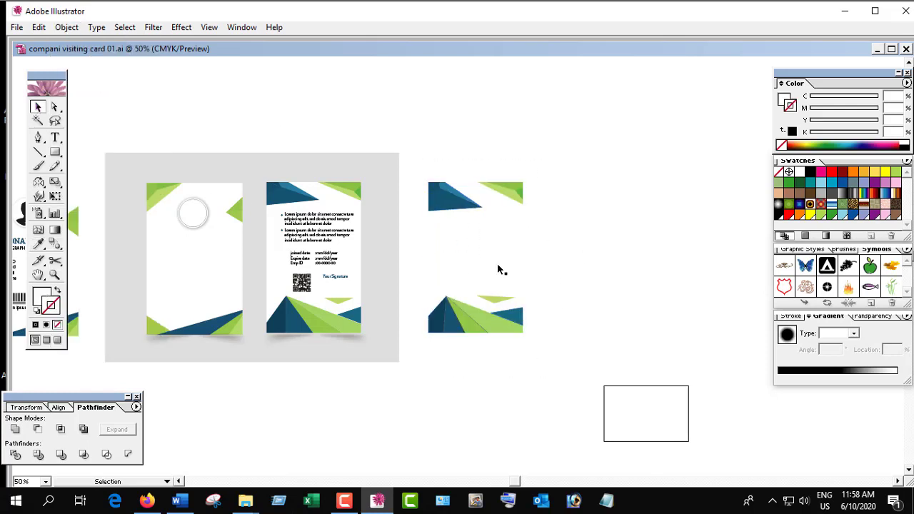
key(z)
click(483, 278)
ctrl+click(333, 272)
Copy the middle card's text block onto the right card, bring it to front and nudge it down.
click(464, 247)
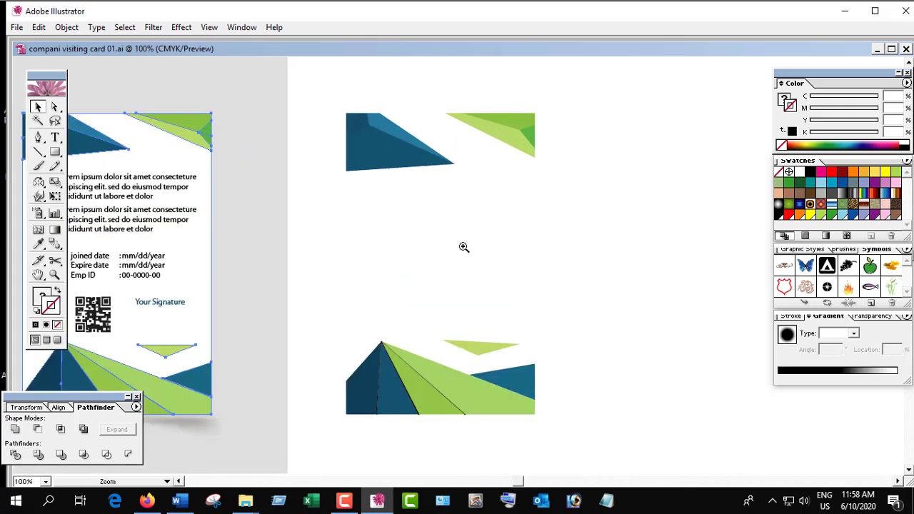
alt+click(370, 255)
key(v)
click(289, 247)
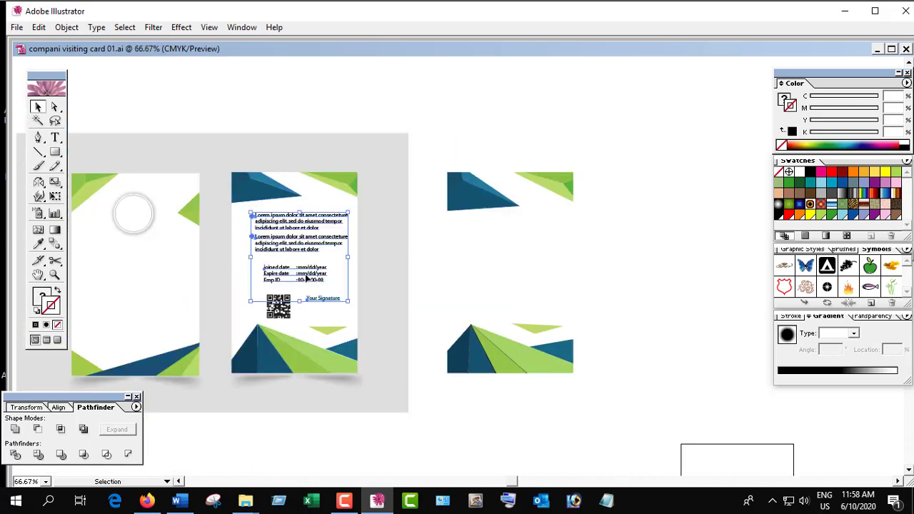
drag(307, 279, 522, 281)
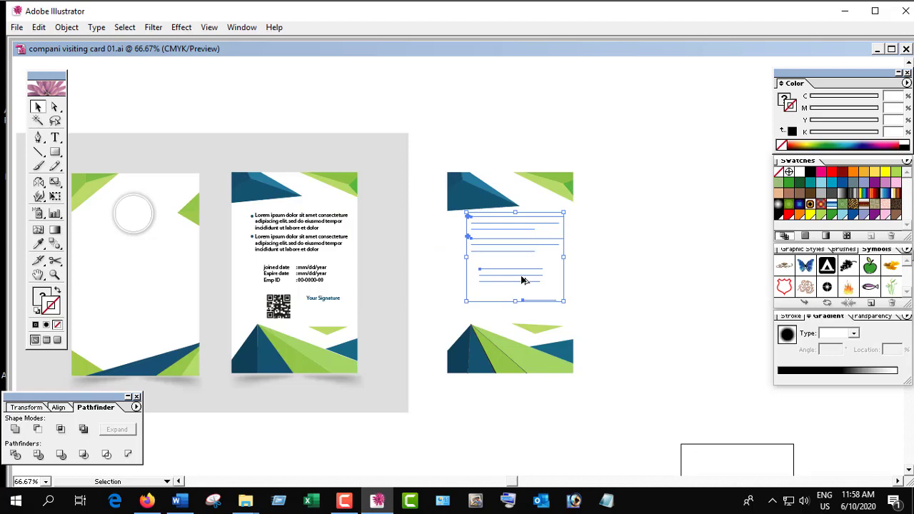
click(66, 27)
click(215, 55)
key(z)
click(525, 285)
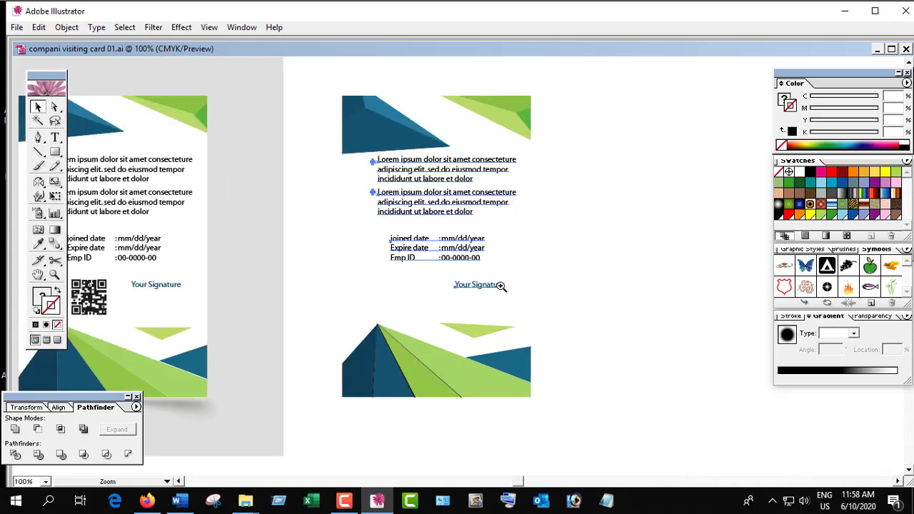
key(v)
key(shift+Down)
key(shift+Down)
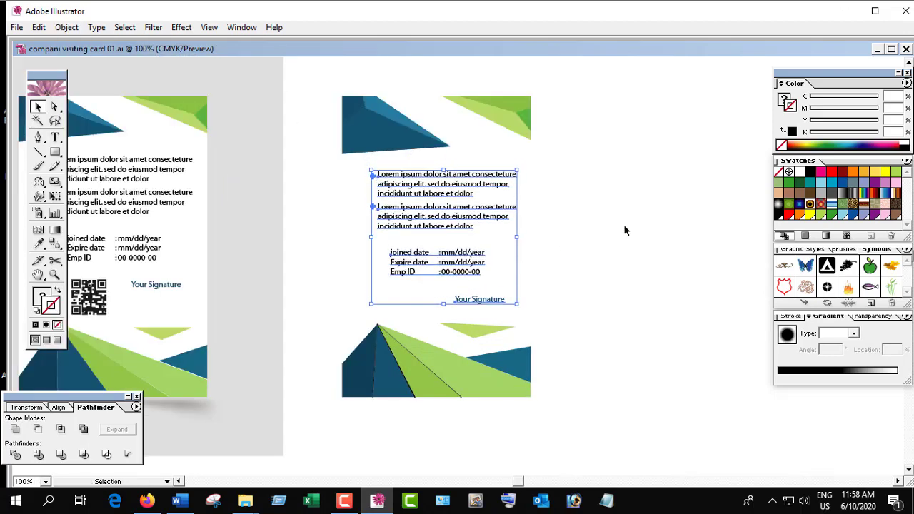
click(624, 229)
Copy the QR code onto the right card and bring it to the front.
ctrl+alt+click(343, 269)
click(289, 284)
drag(290, 285, 482, 286)
ctrl+click(491, 289)
ctrl+click(484, 266)
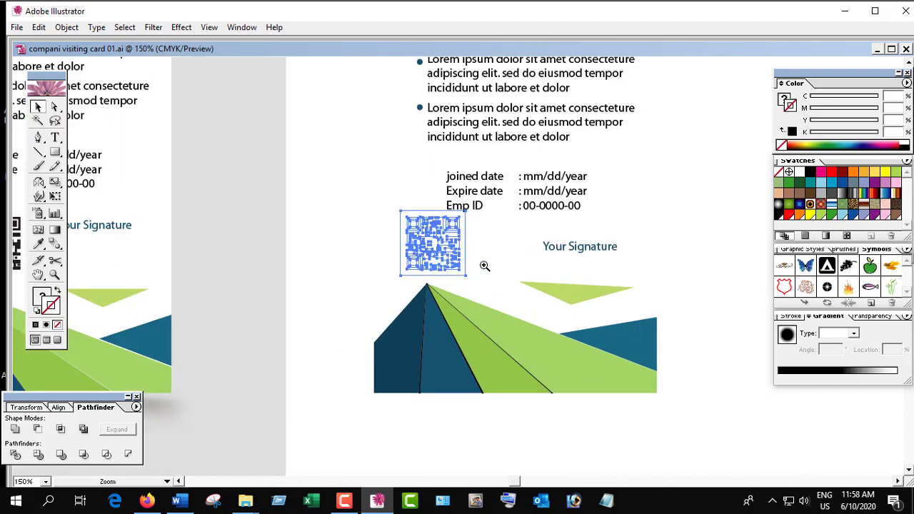
ctrl+click(484, 266)
click(67, 27)
click(214, 56)
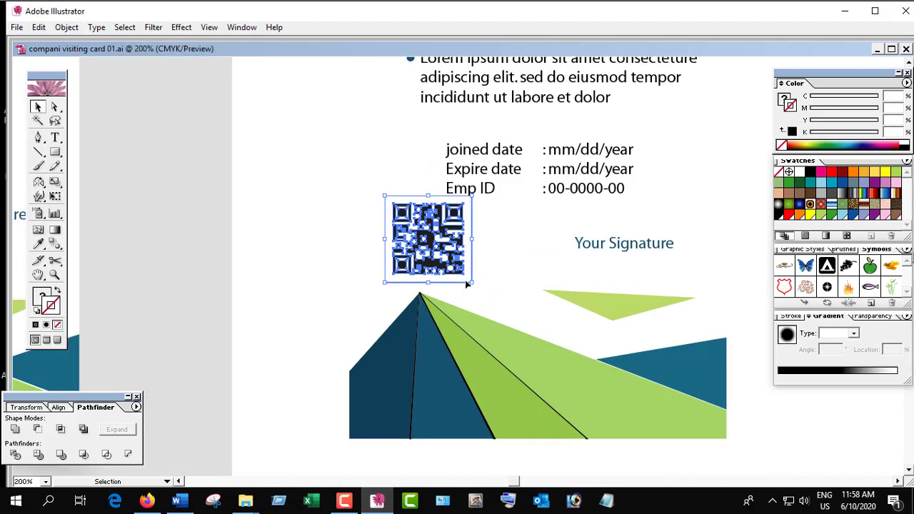
Lock the copied QR code and text block in place.
click(296, 262)
ctrl+alt+click(301, 255)
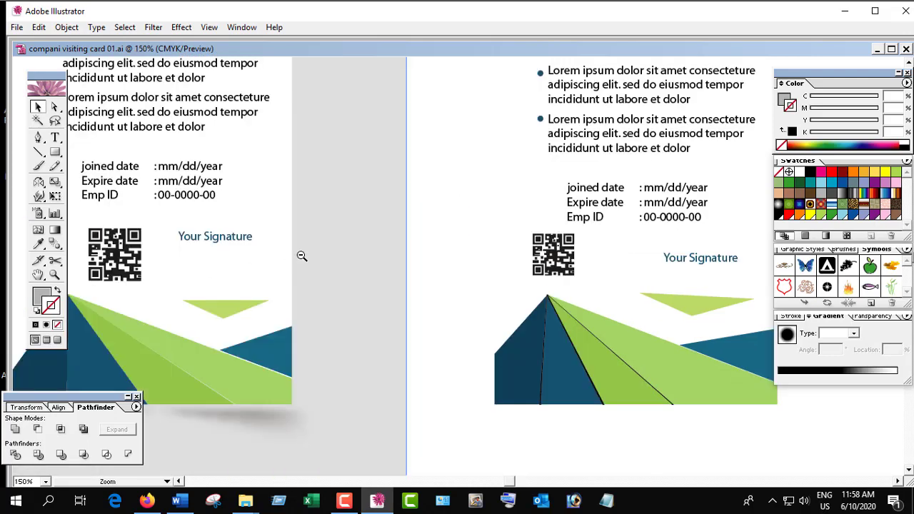
ctrl+alt+click(301, 256)
click(410, 260)
shift+click(479, 237)
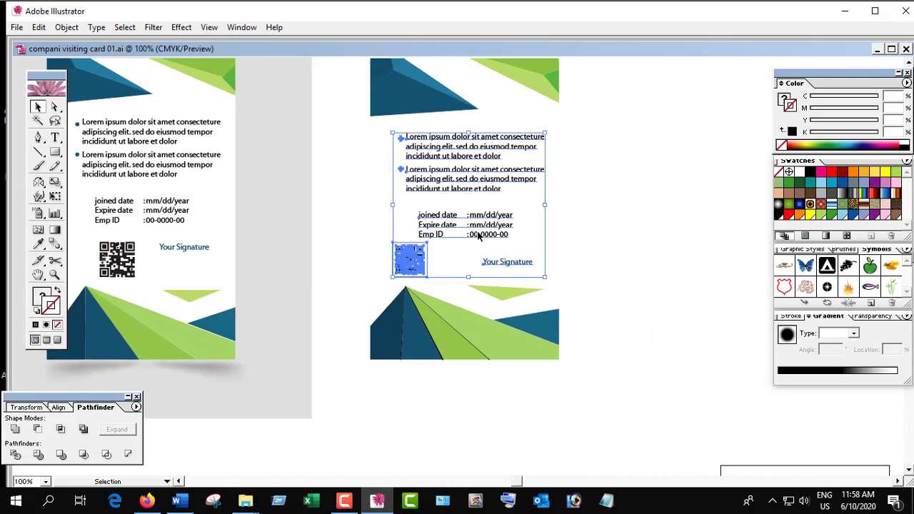
click(66, 27)
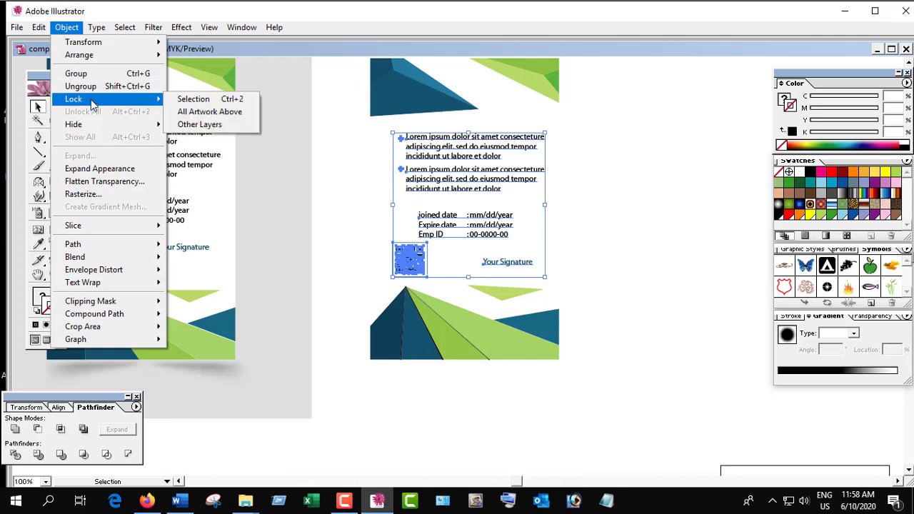
click(194, 98)
key(ctrl+minus)
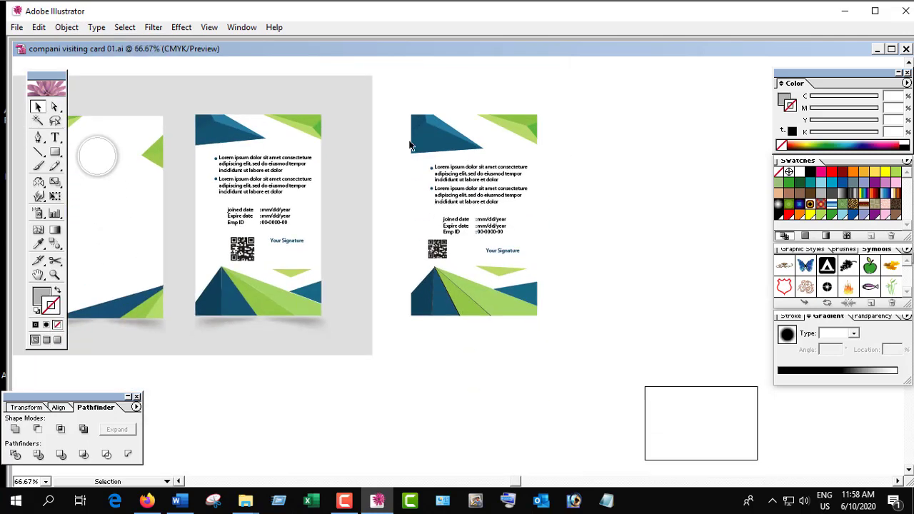
Remove the stroke from the right card's objects and unlock all locked items.
drag(397, 97, 576, 373)
click(59, 325)
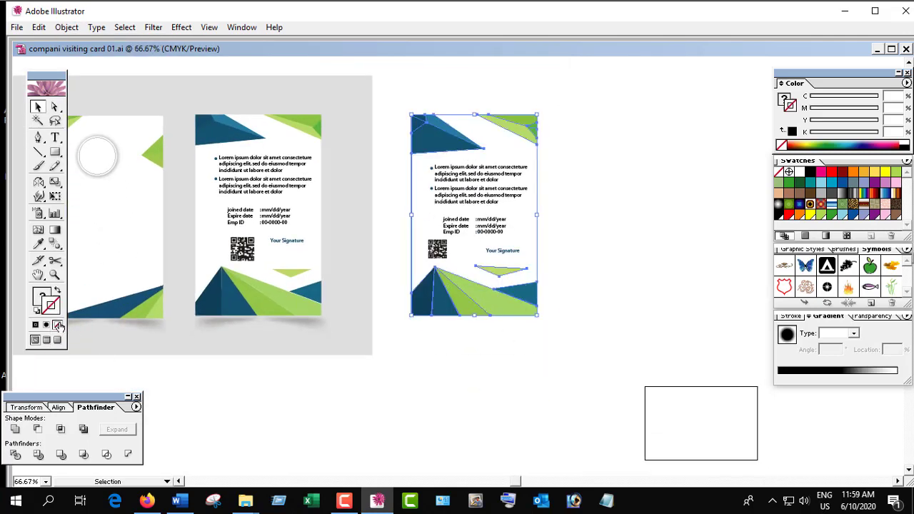
click(515, 385)
ctrl+alt+click(484, 254)
ctrl+alt+click(463, 263)
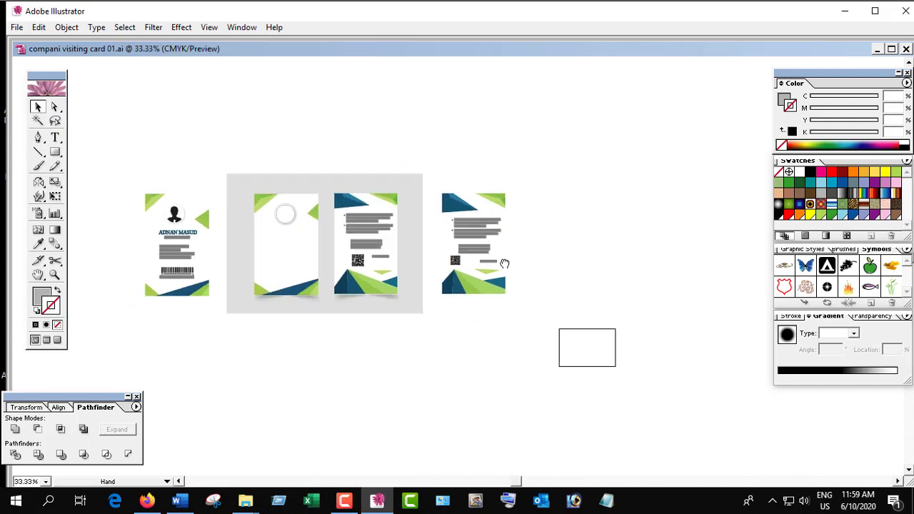
drag(504, 180, 593, 301)
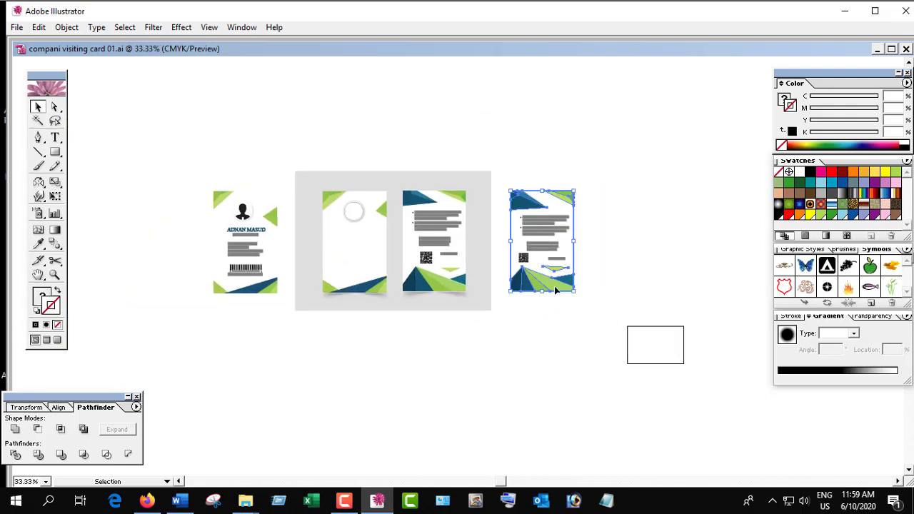
click(66, 27)
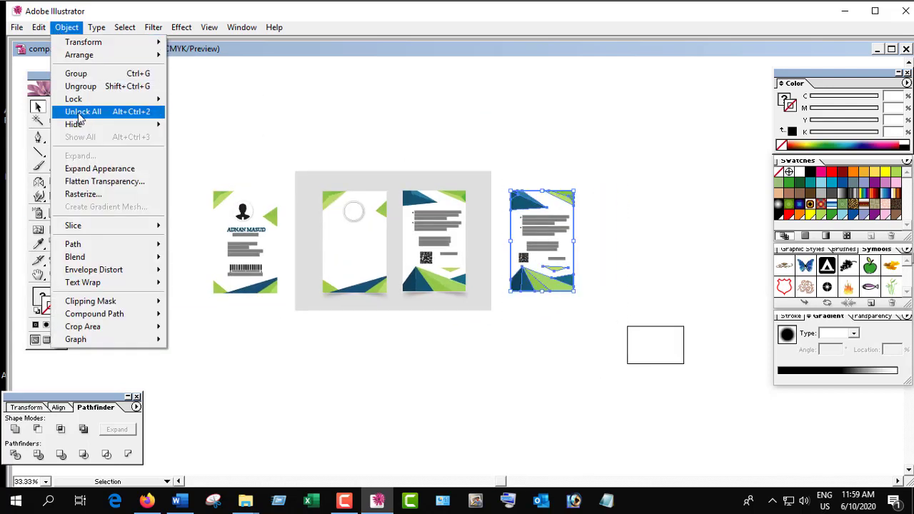
click(134, 115)
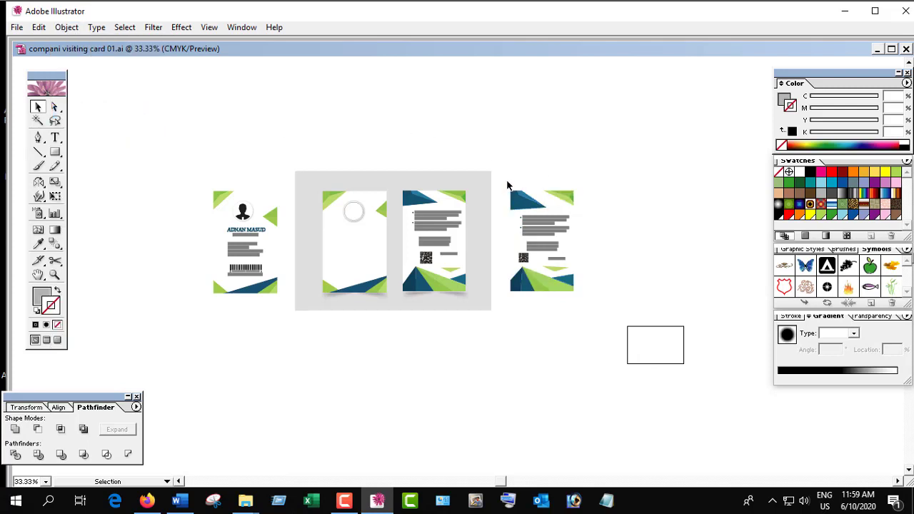
Group the whole back card and move it left of the front ID card.
drag(507, 185, 591, 325)
click(66, 27)
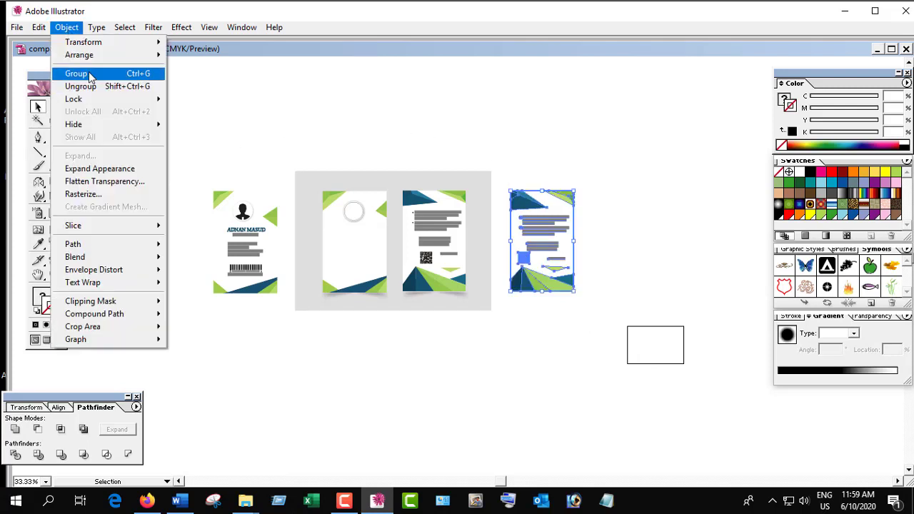
click(90, 74)
drag(542, 257, 173, 257)
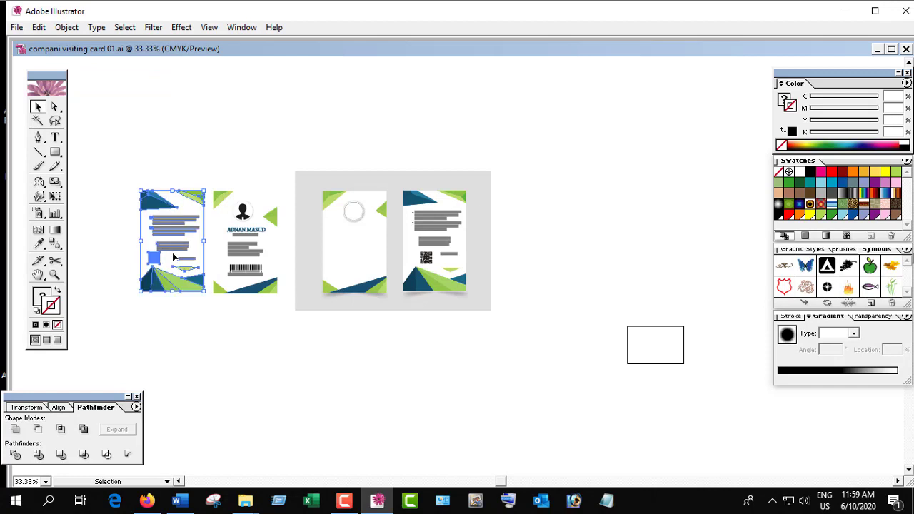
click(233, 332)
key(z)
click(261, 270)
click(435, 285)
Drag the grey backdrop rectangle behind the new back-and-front card pair.
alt+click(531, 262)
alt+click(531, 263)
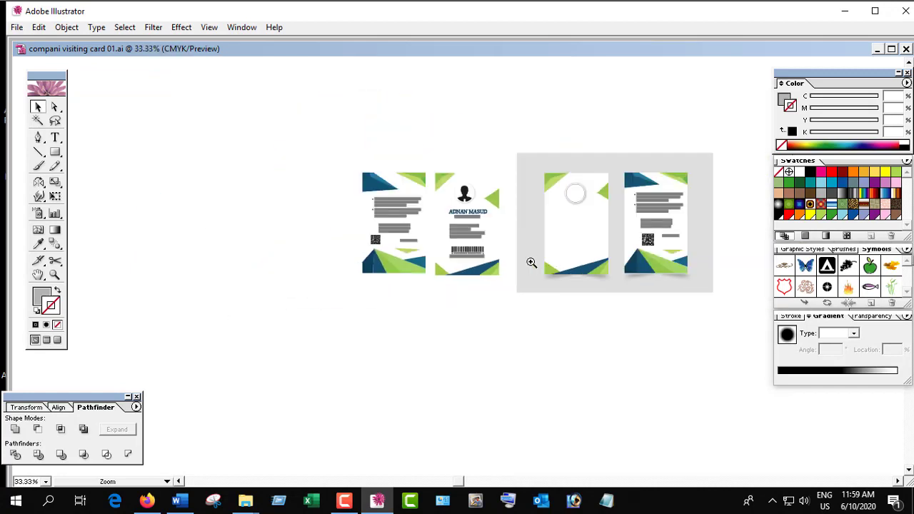
click(526, 265)
shift+click(602, 286)
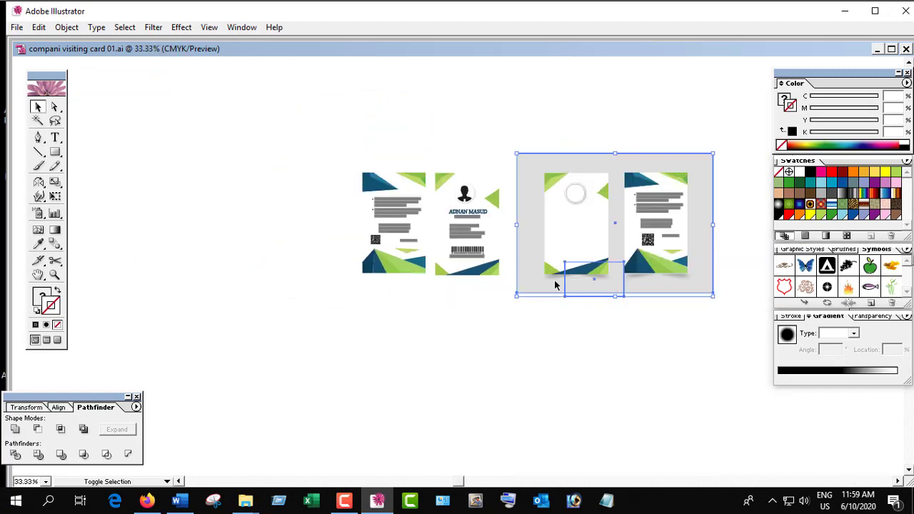
shift+click(557, 281)
shift+click(648, 281)
click(638, 327)
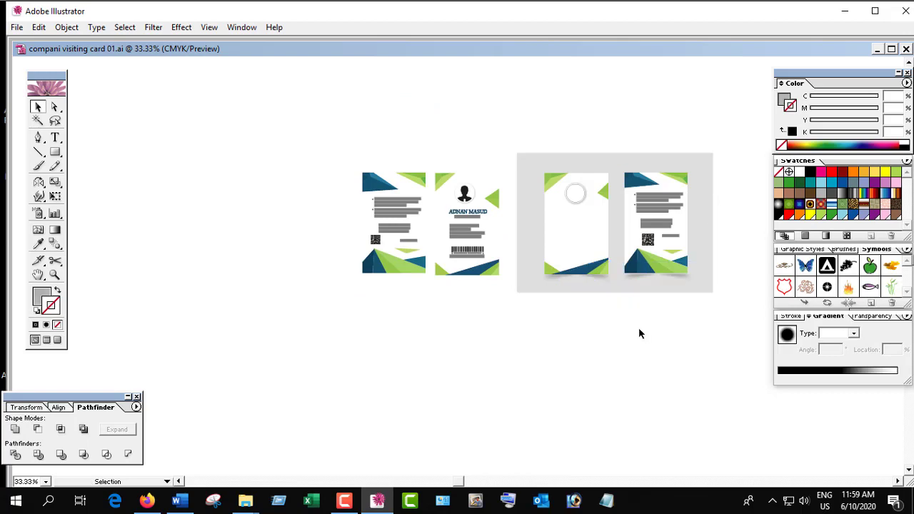
click(529, 239)
drag(529, 238, 343, 247)
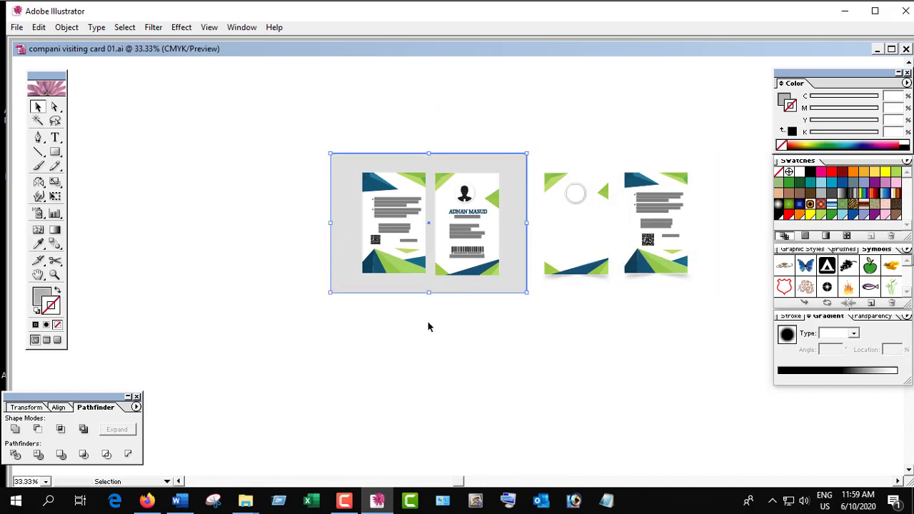
Zoom in to check the finished ID card pair on the backdrop.
click(457, 286)
click(470, 274)
click(470, 274)
click(473, 244)
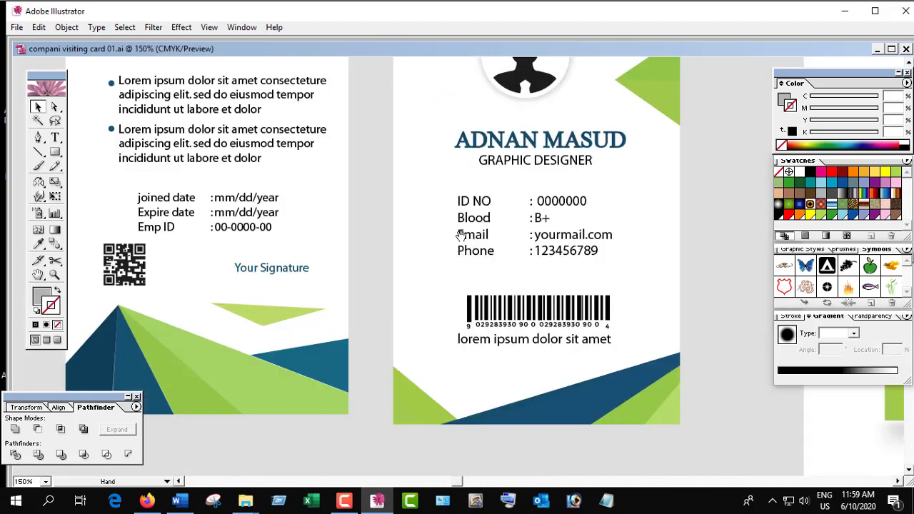
alt+click(460, 235)
click(475, 314)
alt+click(475, 314)
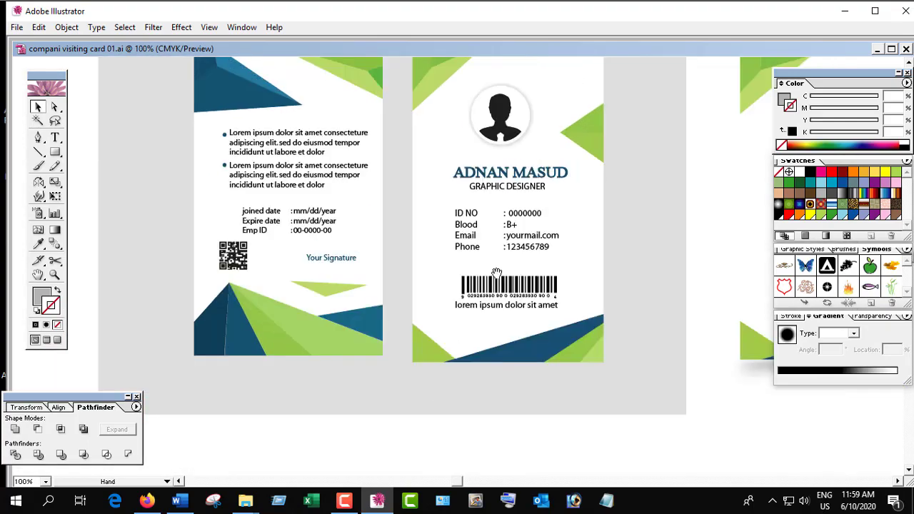